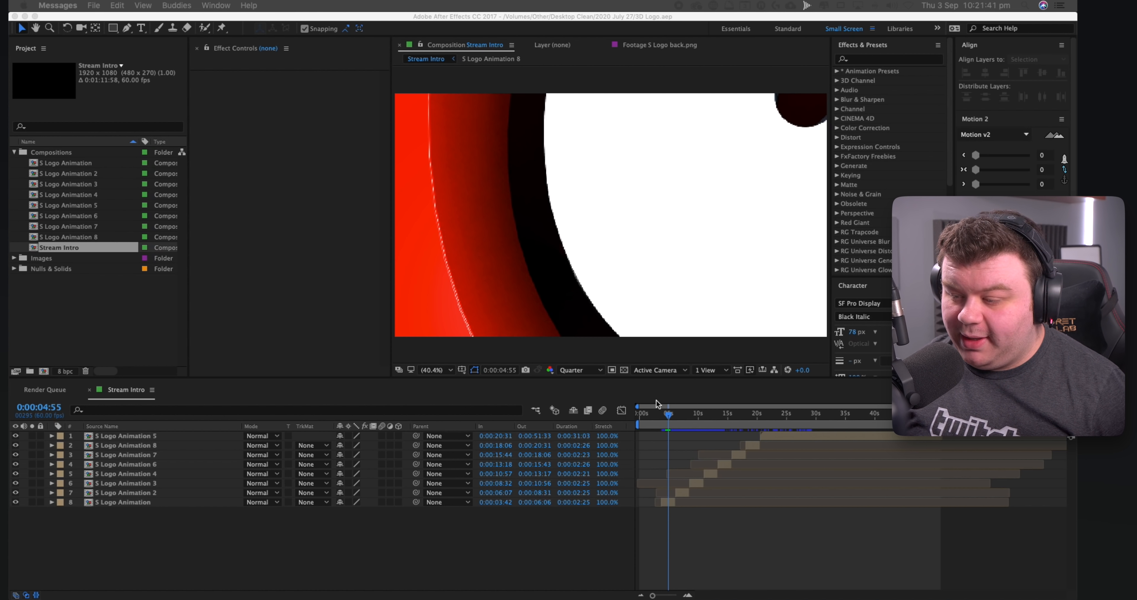
Step: Scrub further through the Stream Intro timeline and inspect the layers inside the S Logo Animation 5 composition
{"action": "left_click_drag", "start_coordinate": [670, 417], "coordinate": [767, 402]}
{"action": "left_click", "coordinate": [775, 437]}
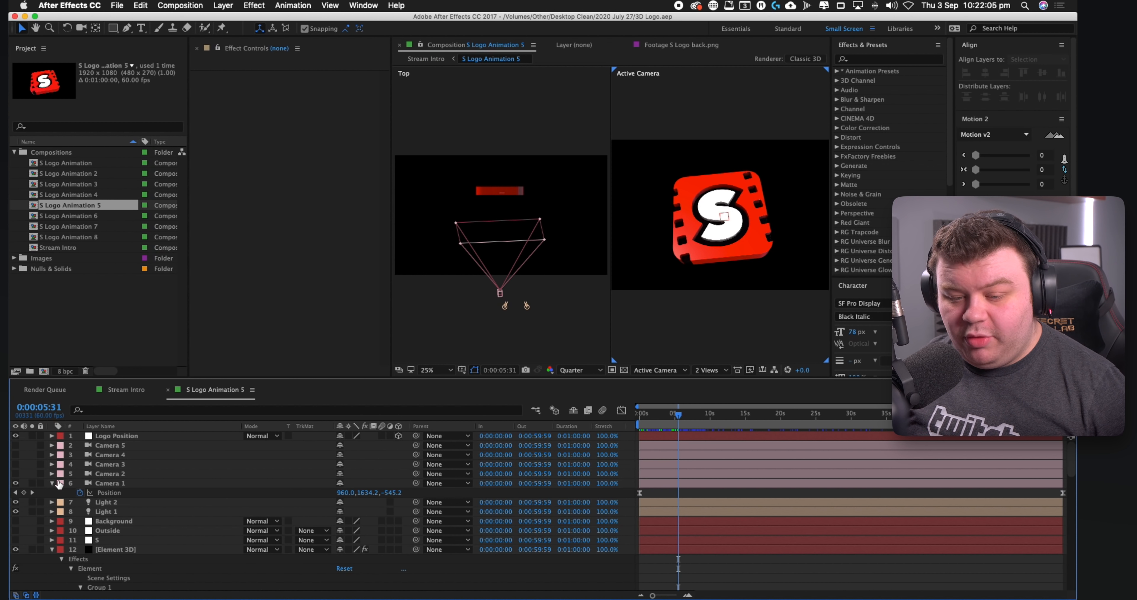
{"action": "left_click", "coordinate": [51, 482]}
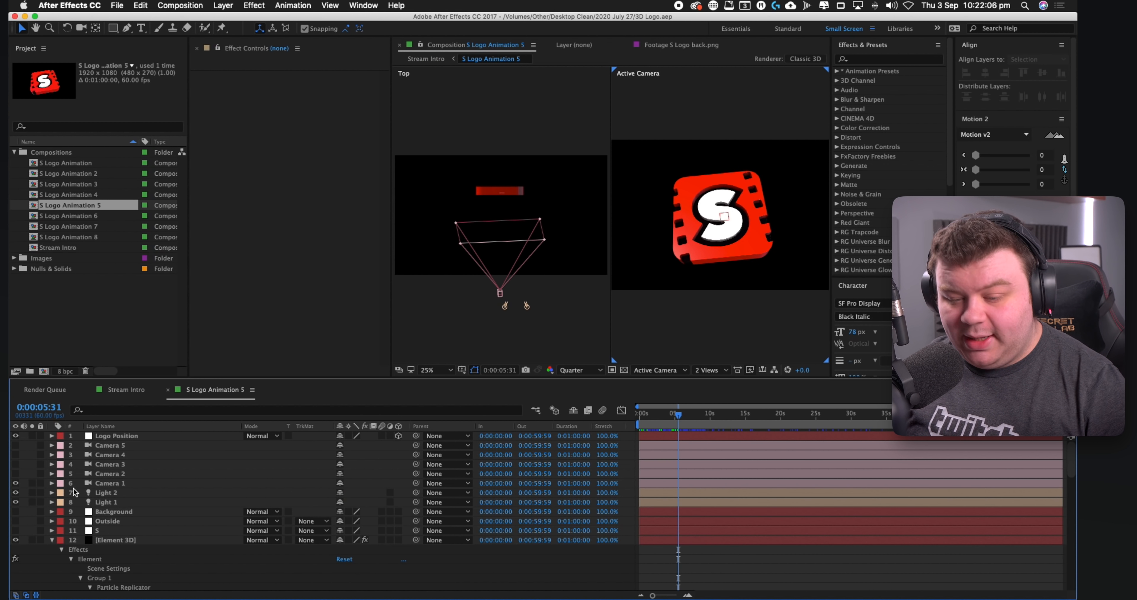
{"action": "left_click", "coordinate": [138, 437]}
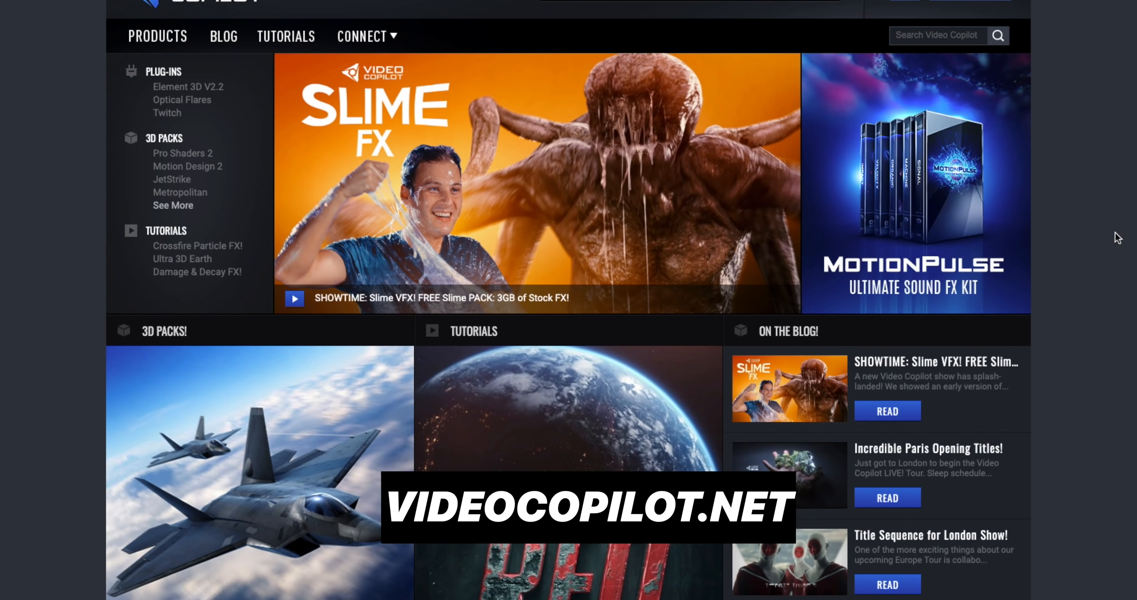
Step: Switch to the web browser and look through the Video Copilot home page
{"action": "scroll", "coordinate": [1117, 236], "scroll_direction": "down", "scroll_amount": 4}
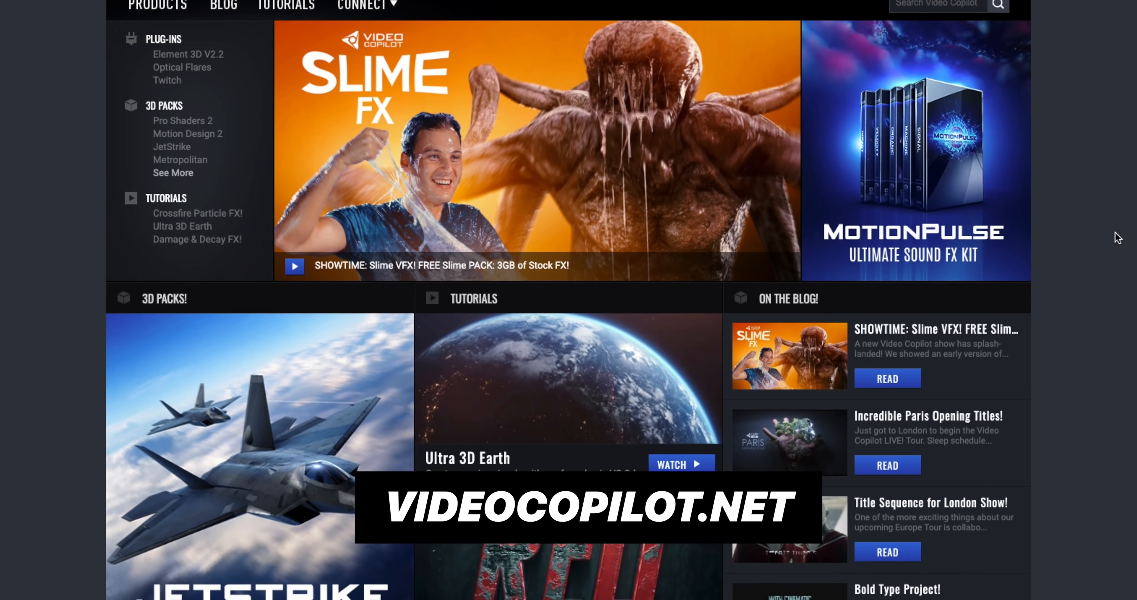
{"action": "scroll", "coordinate": [1117, 237], "scroll_direction": "down", "scroll_amount": 4}
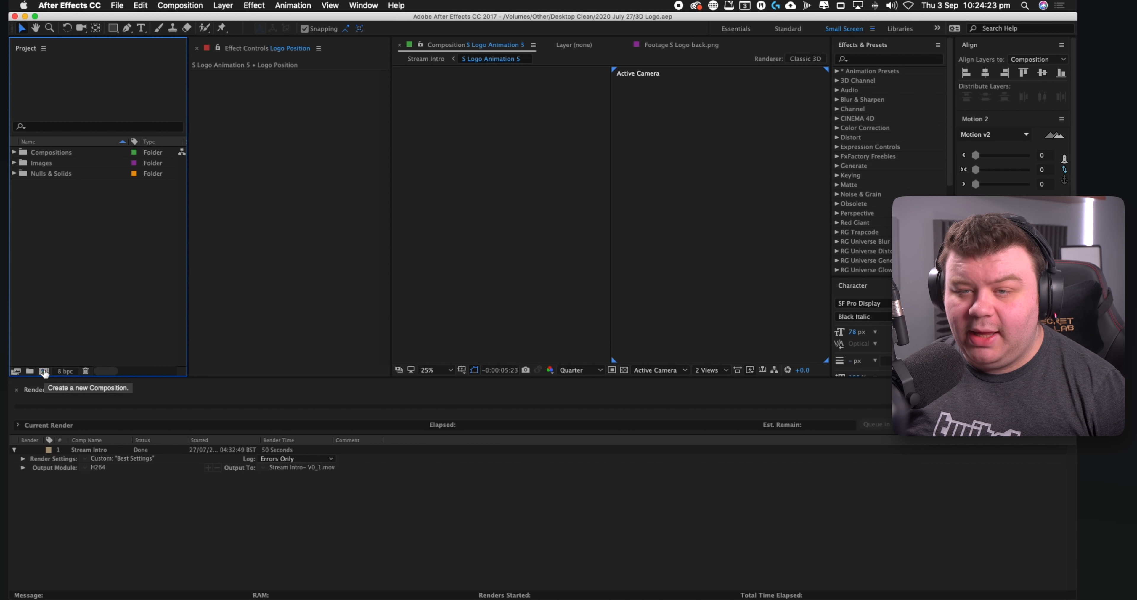
Step: Create a new composition named Intro at 1920 x 1080, 60 fps and one minute long, and fit it to the viewer
{"action": "left_click", "coordinate": [180, 5]}
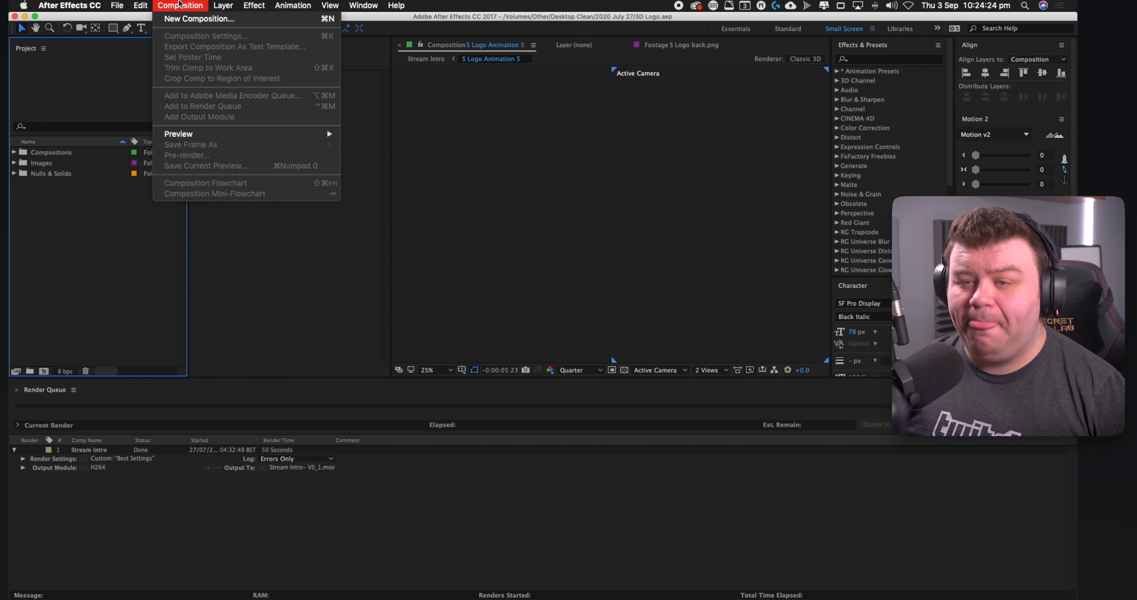
{"action": "left_click", "coordinate": [178, 18]}
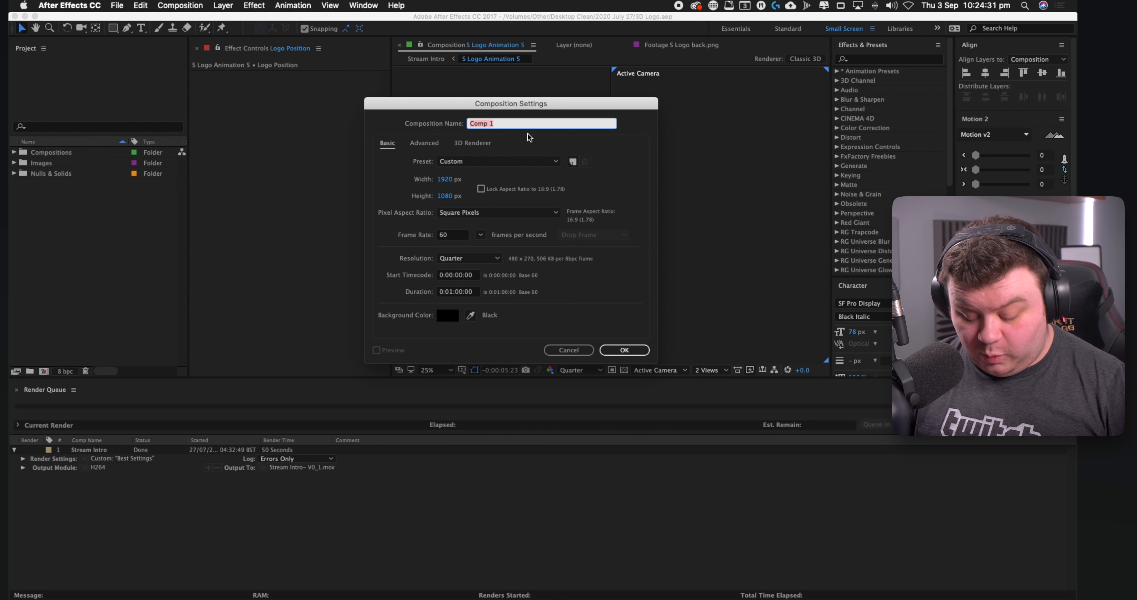
{"action": "type", "text": "Intro"}
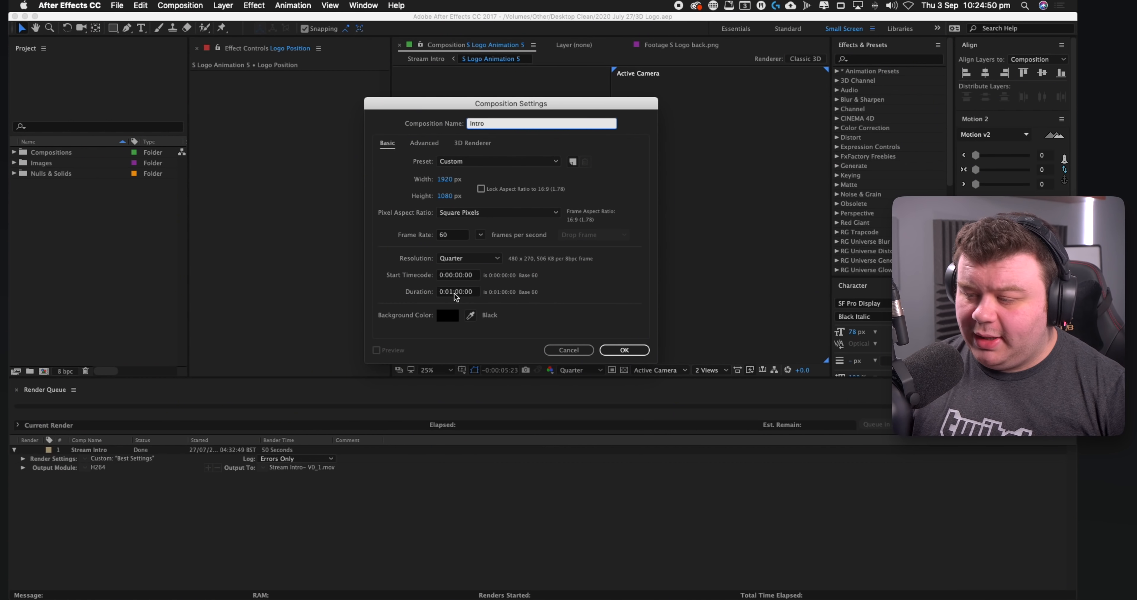
{"action": "key", "text": "Return"}
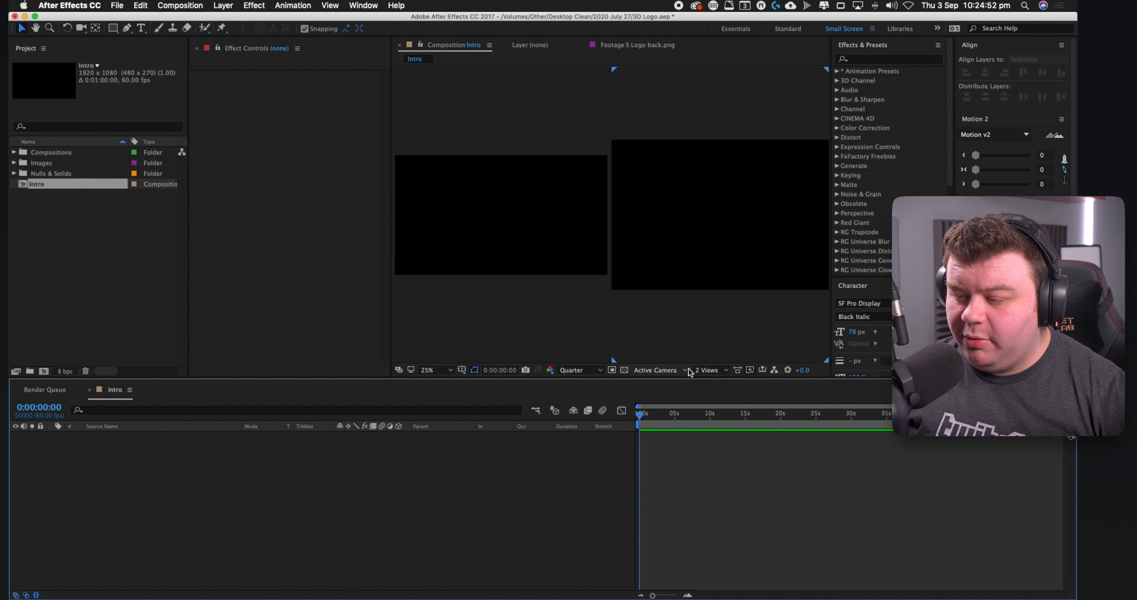
{"action": "left_click", "coordinate": [434, 371]}
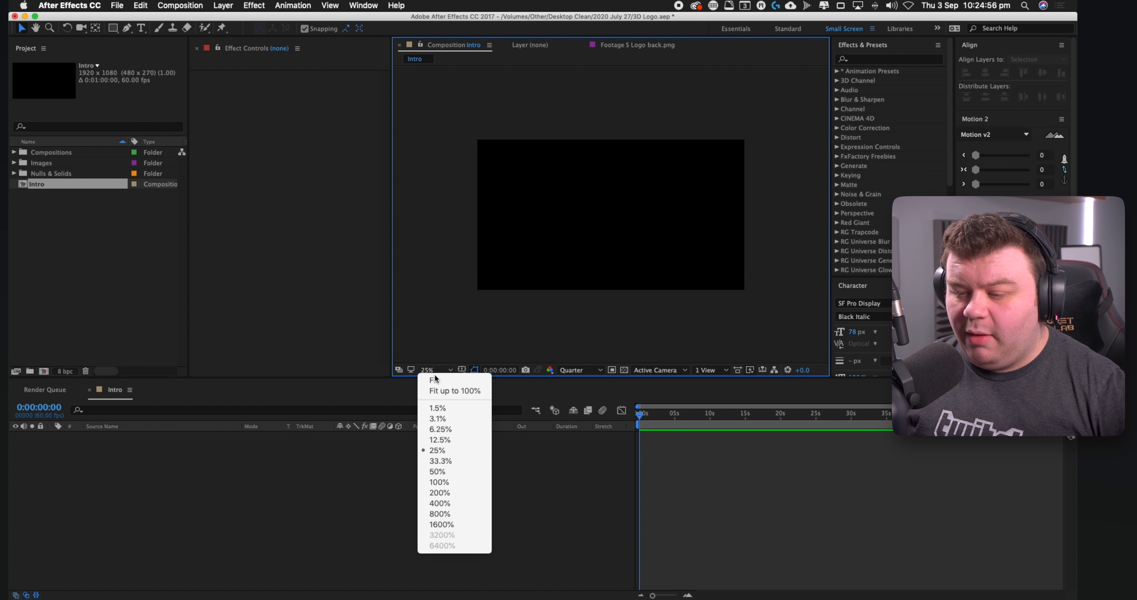
{"action": "left_click", "coordinate": [434, 379]}
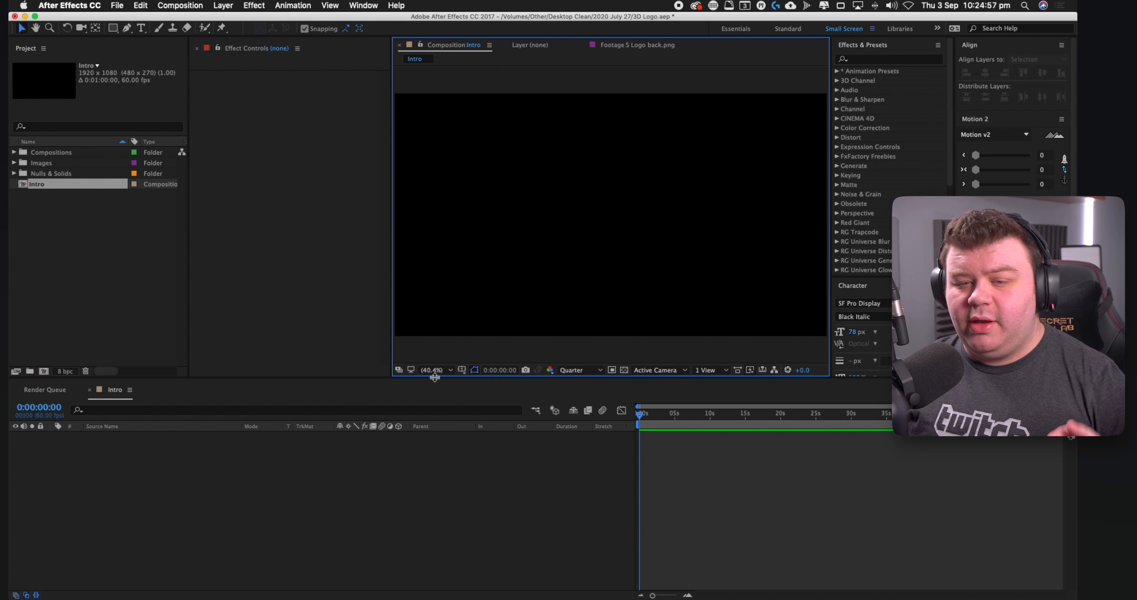
Step: Add S Logo back.png to the Intro composition with S Logo.png above it, and show the transparency grid
{"action": "left_click", "coordinate": [97, 249]}
{"action": "left_click", "coordinate": [14, 164]}
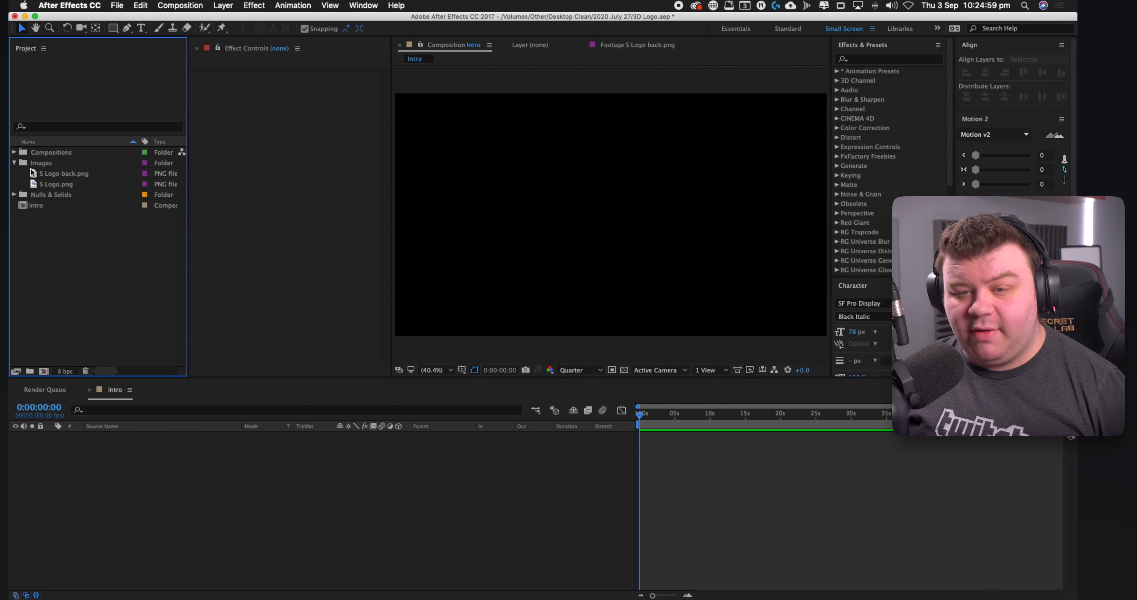
{"action": "left_click", "coordinate": [64, 173]}
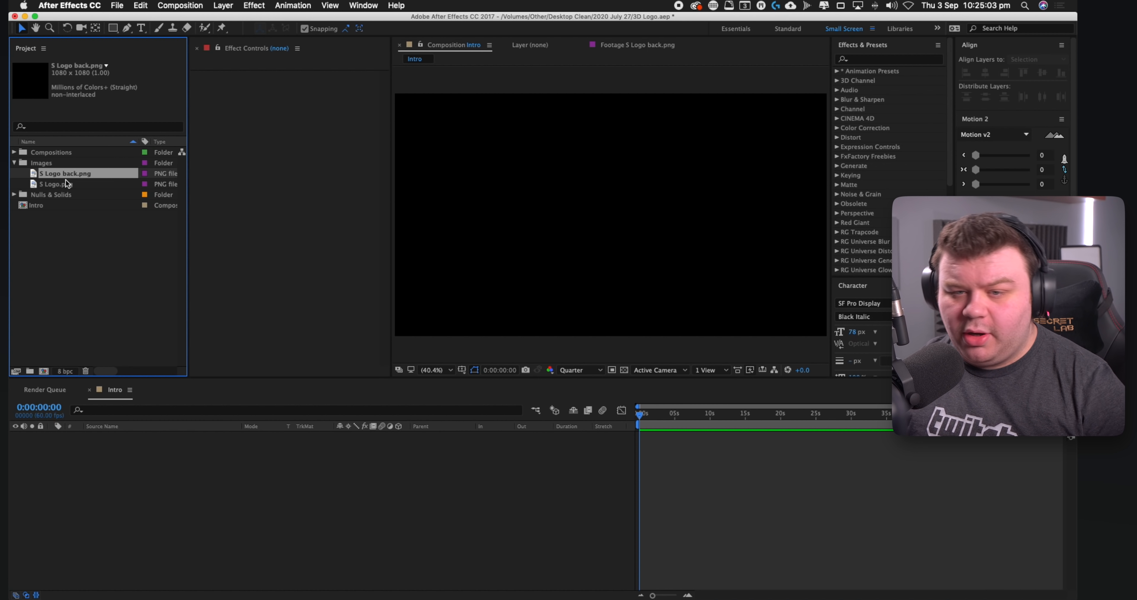
{"action": "left_click_drag", "start_coordinate": [66, 179], "coordinate": [381, 466]}
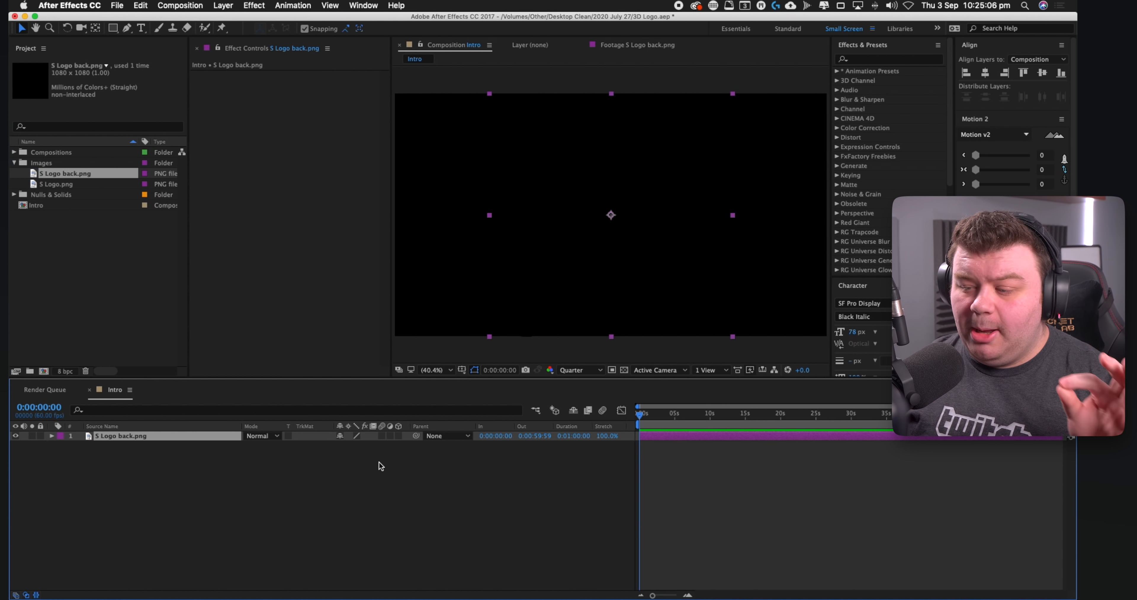
{"action": "left_click", "coordinate": [625, 369]}
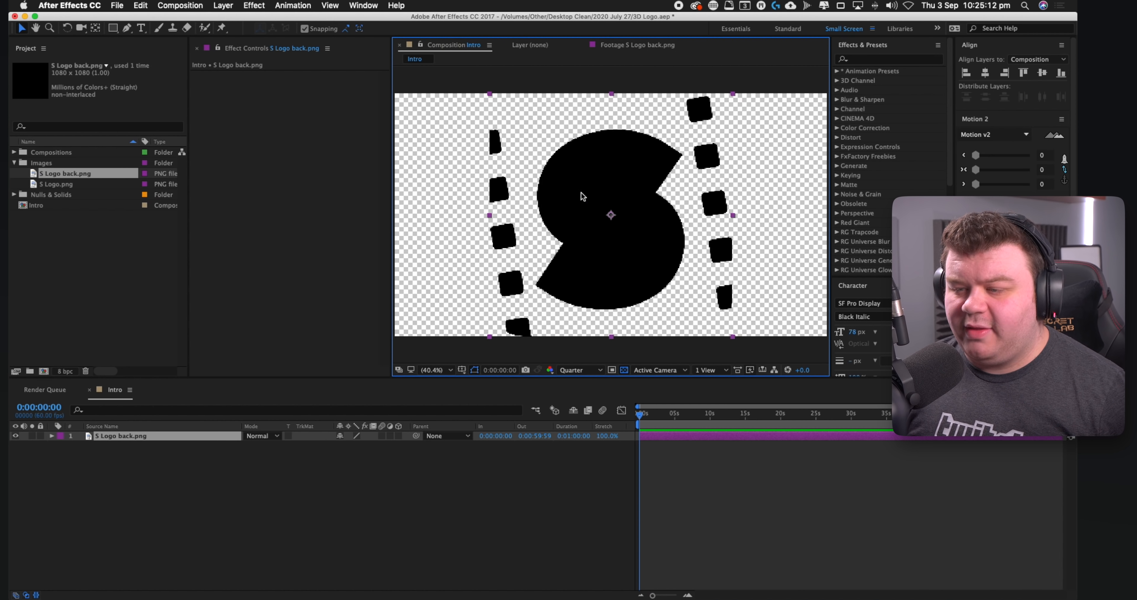
{"action": "left_click_drag", "start_coordinate": [36, 186], "coordinate": [102, 437]}
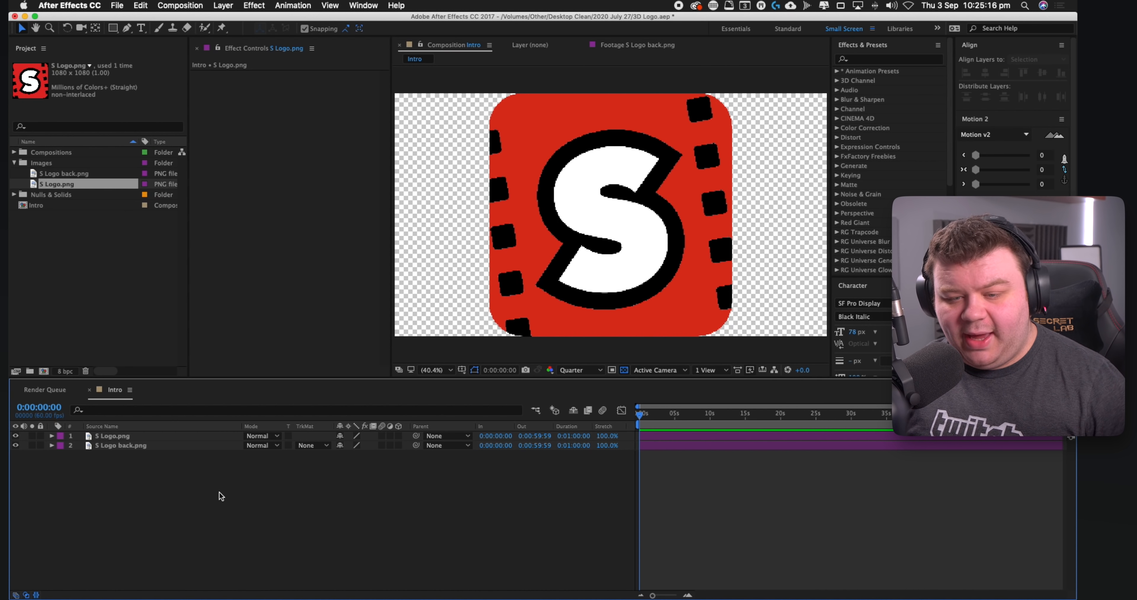
Step: Solo the S Logo.png layer and hide the S Logo back.png layer
{"action": "left_click", "coordinate": [31, 436]}
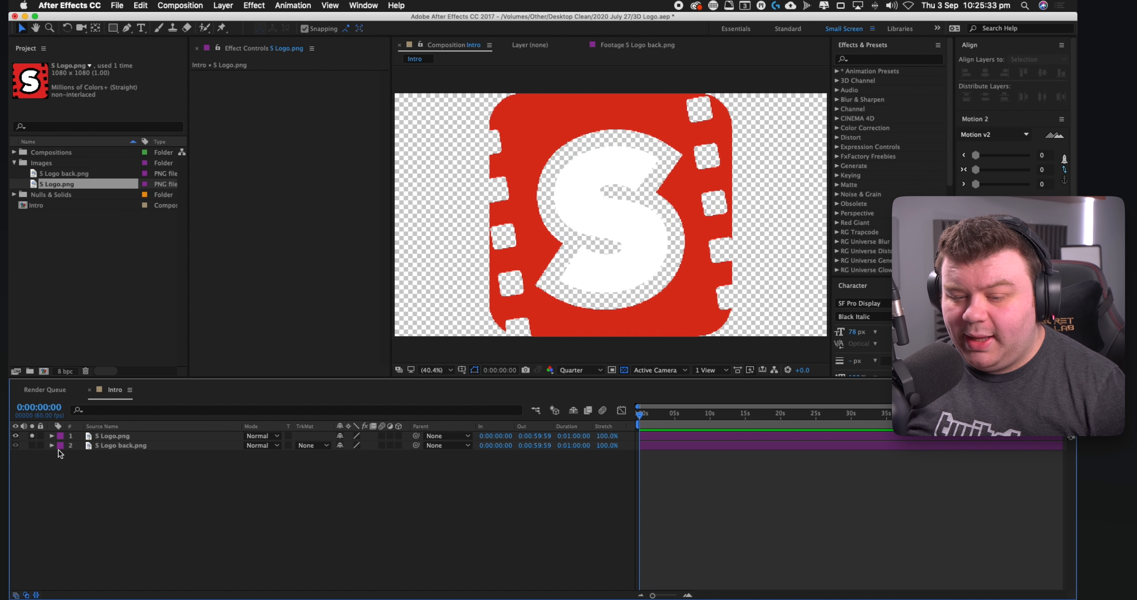
{"action": "left_click", "coordinate": [32, 446]}
{"action": "left_click", "coordinate": [112, 447]}
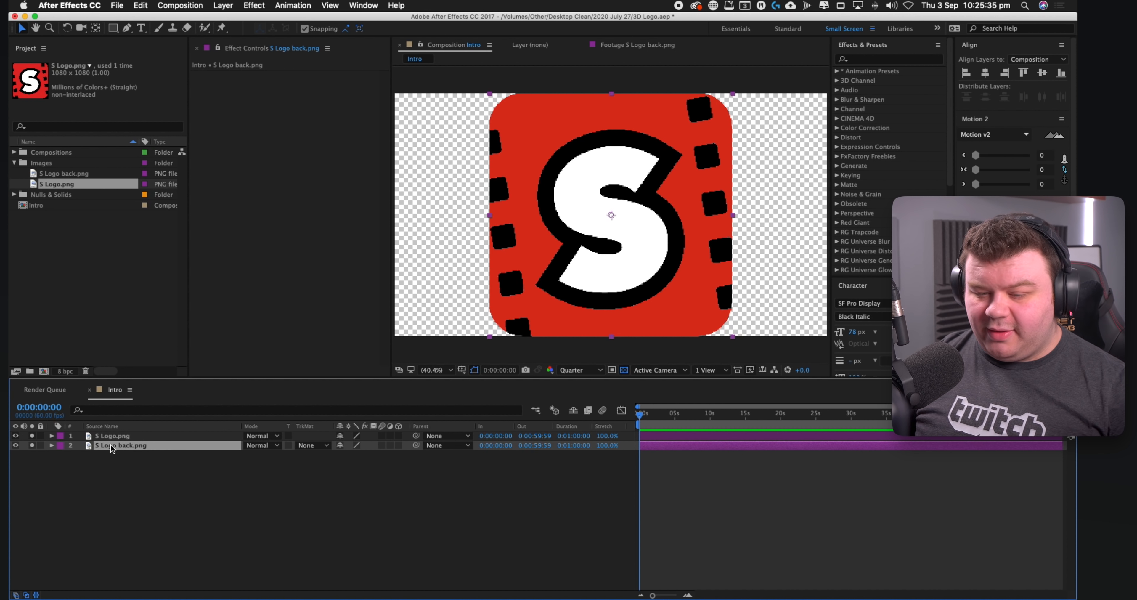
{"action": "left_click", "coordinate": [16, 446]}
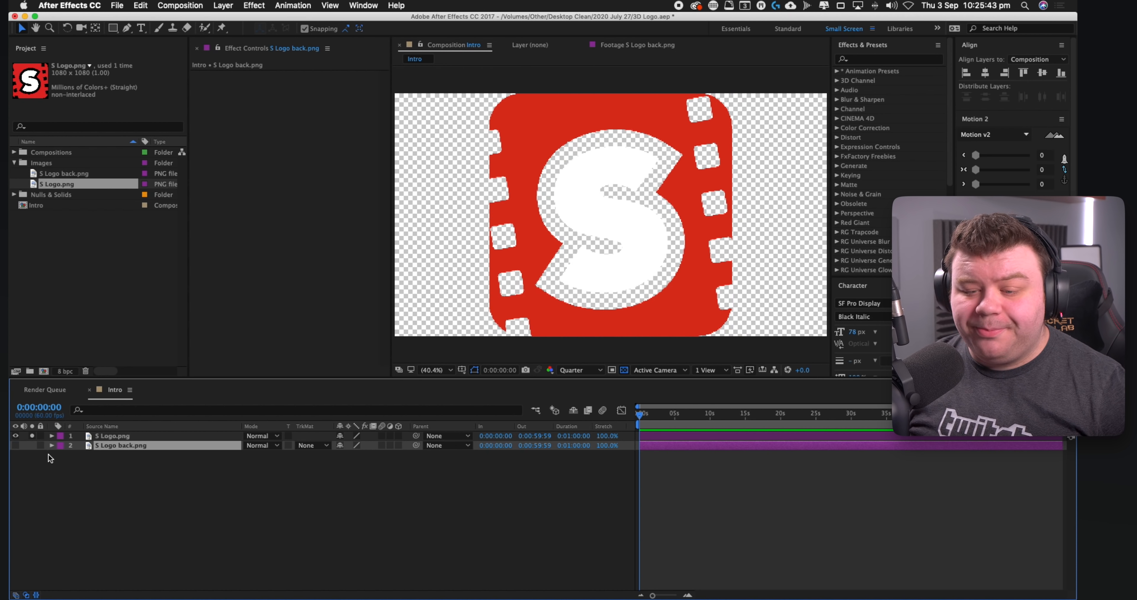
Step: Auto-trace the current frame of S Logo.png from its Alpha channel onto a new layer, and hide the original S Logo.png layer
{"action": "left_click", "coordinate": [114, 437]}
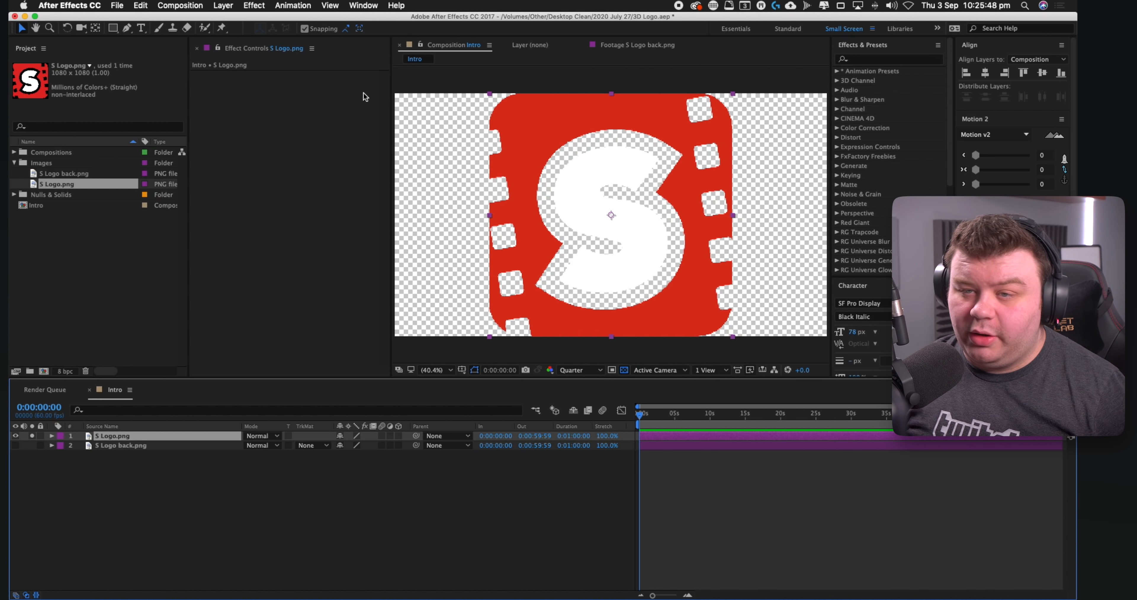
{"action": "left_click", "coordinate": [223, 5]}
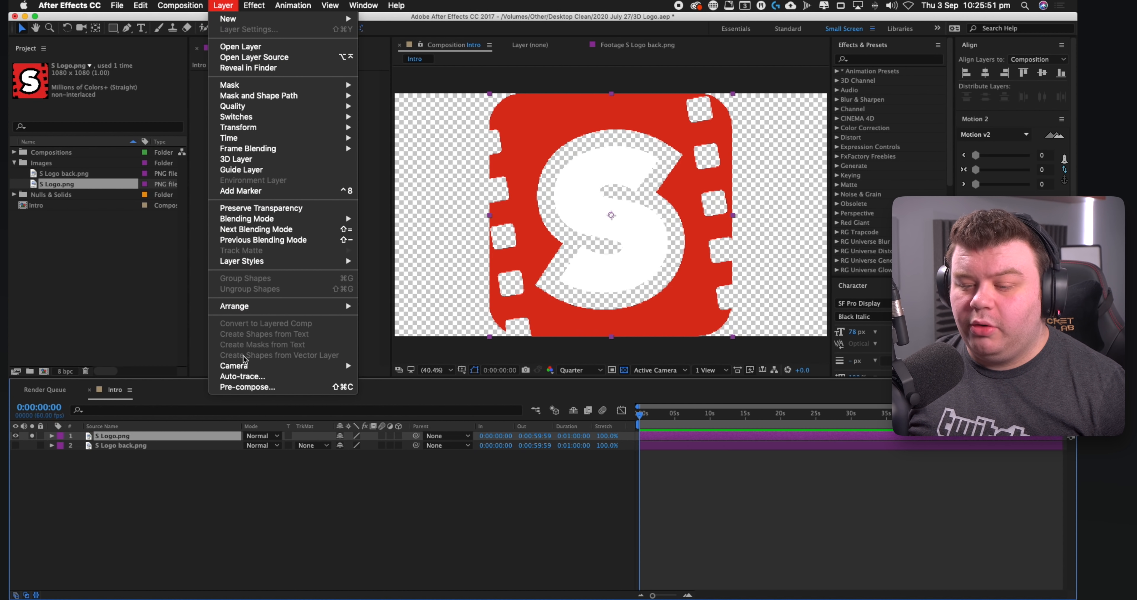
{"action": "left_click", "coordinate": [244, 376]}
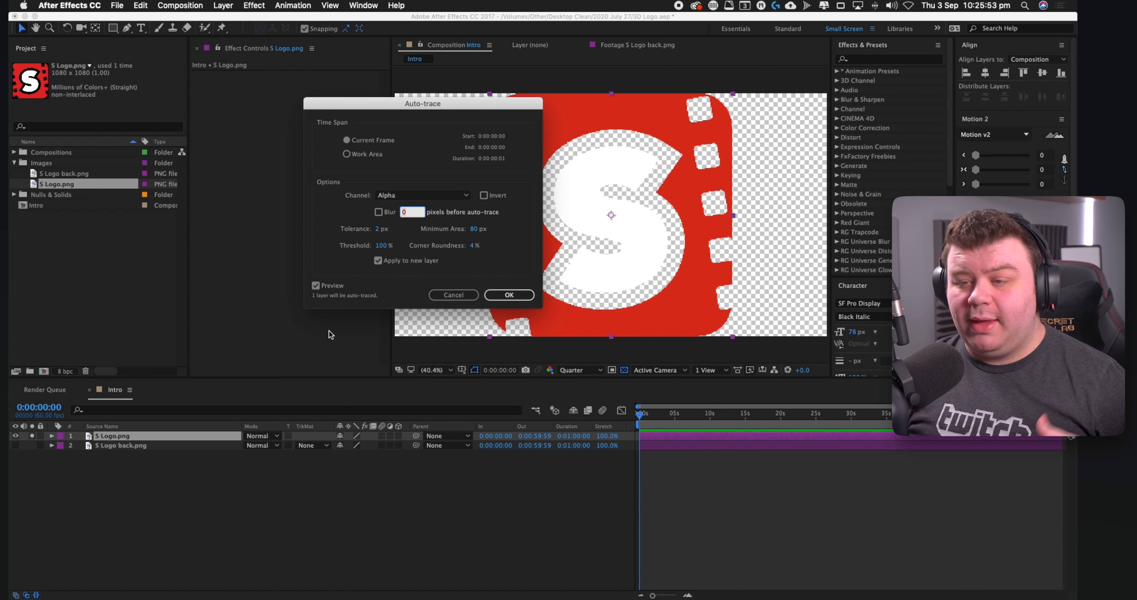
{"action": "left_click", "coordinate": [509, 292]}
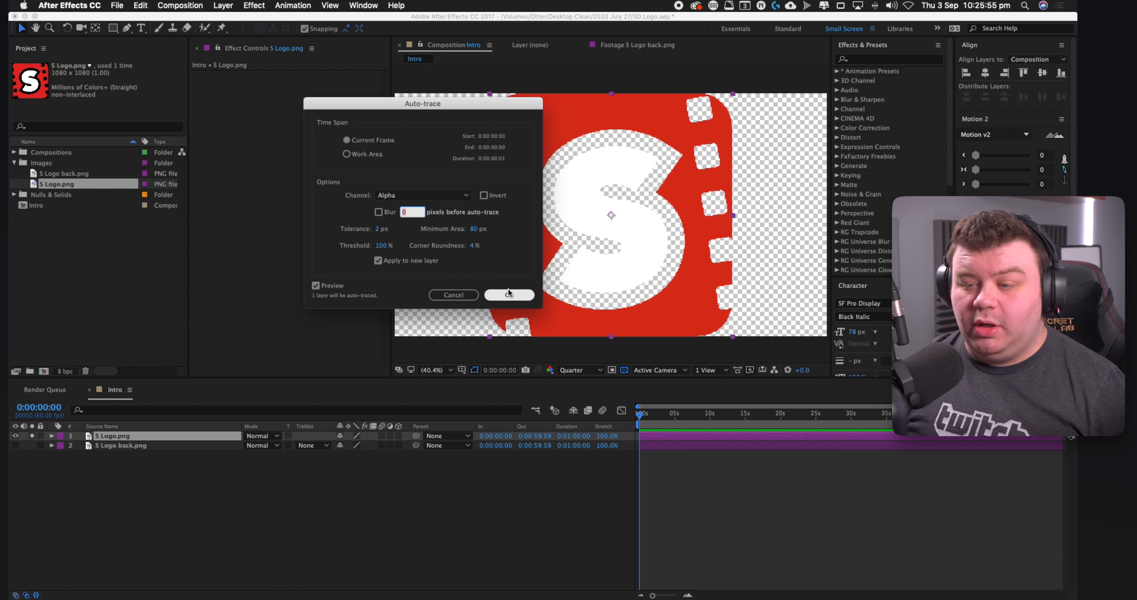
{"action": "left_click", "coordinate": [94, 502]}
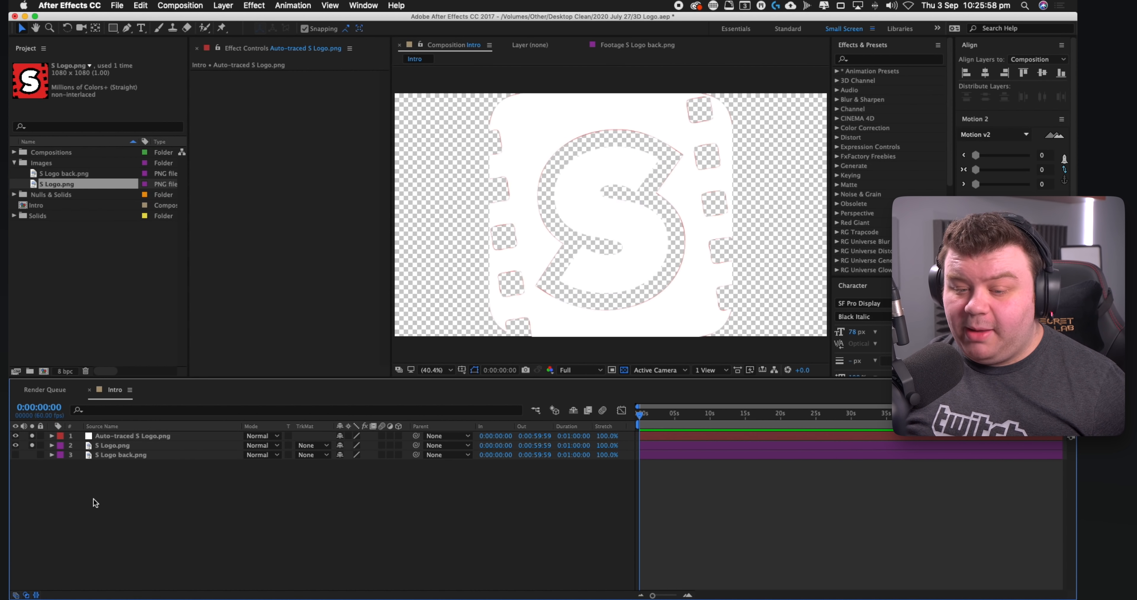
{"action": "left_click", "coordinate": [16, 446]}
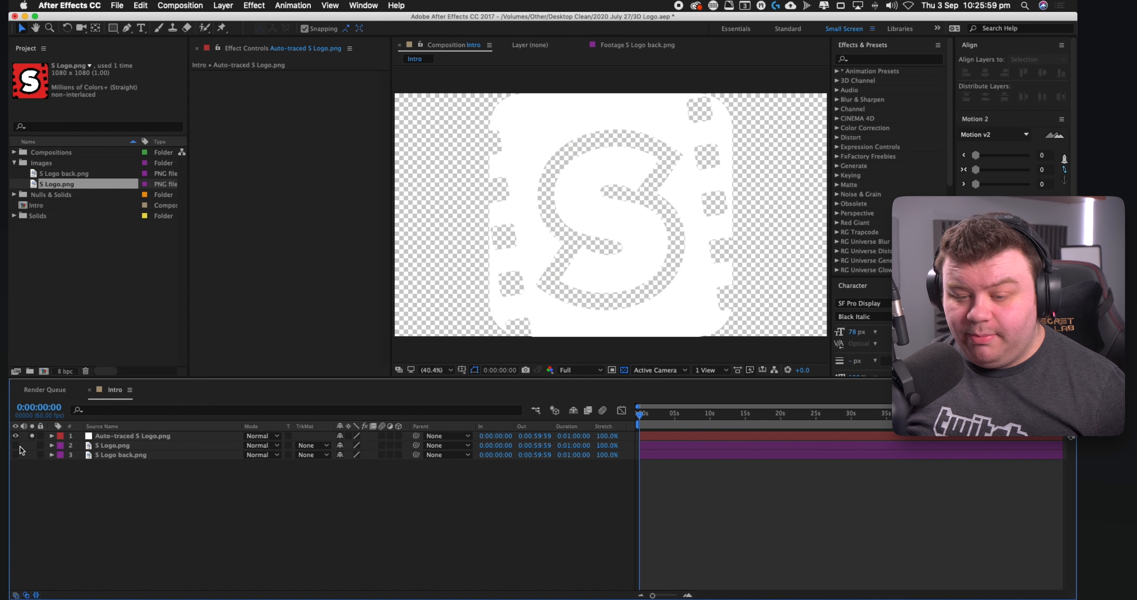
Step: Duplicate the Auto-traced S Logo.png layer and hide the lower copy
{"action": "left_click", "coordinate": [119, 436]}
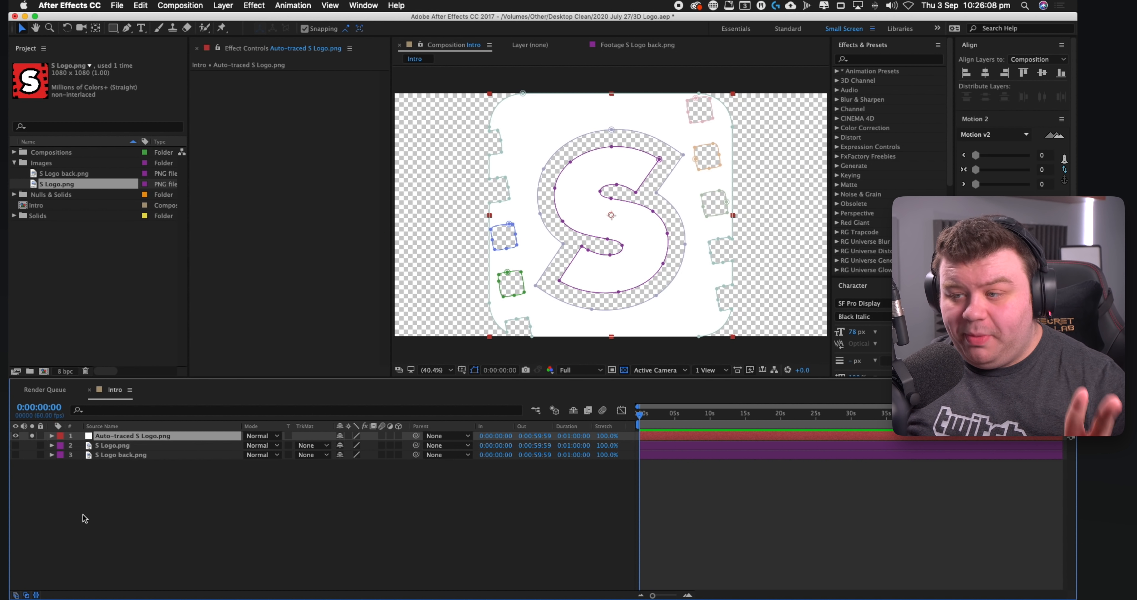
{"action": "left_click", "coordinate": [138, 5]}
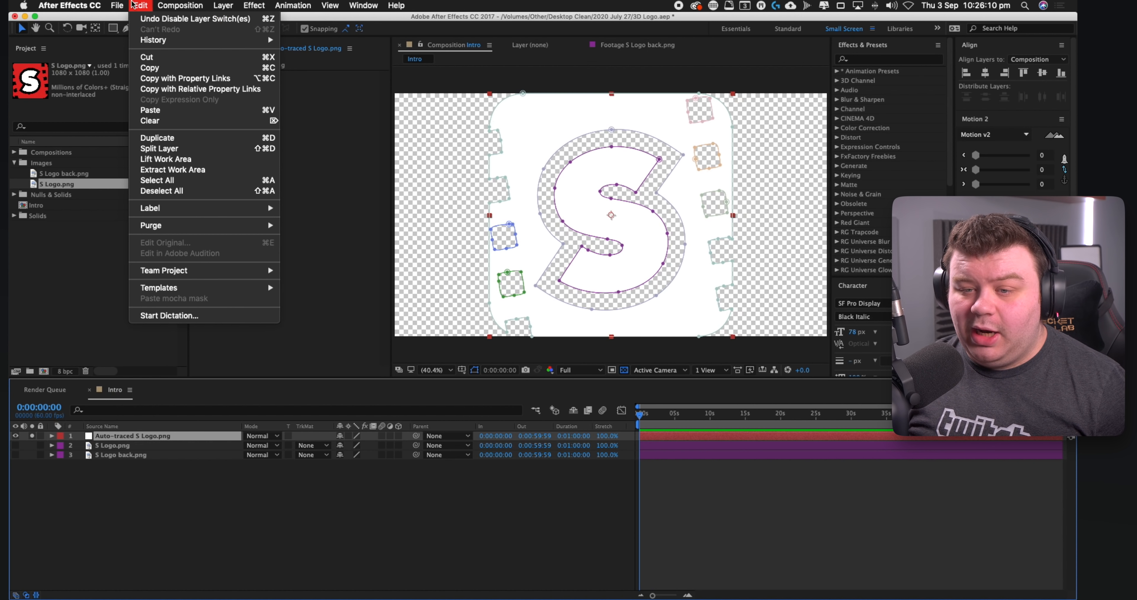
{"action": "left_click", "coordinate": [156, 138]}
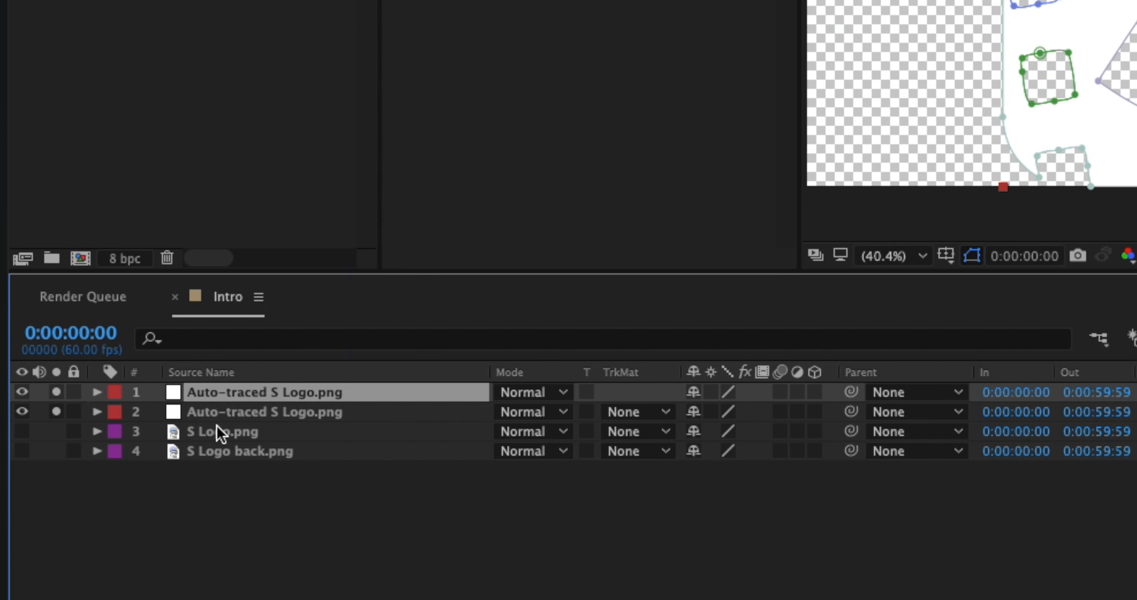
{"action": "left_click", "coordinate": [228, 412]}
{"action": "key", "text": "F2"}
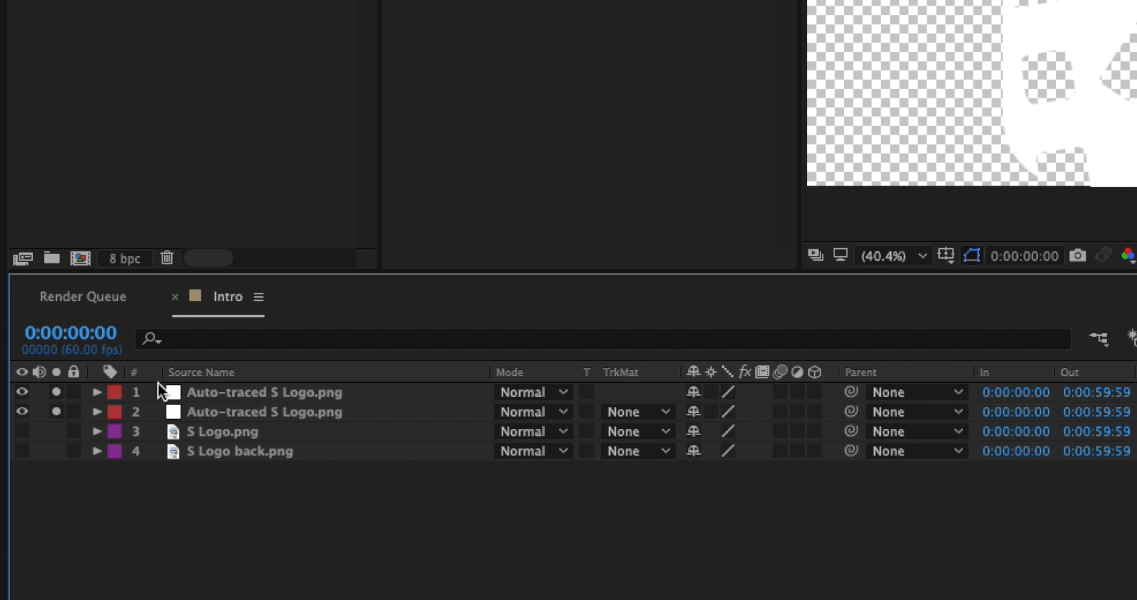
{"action": "left_click", "coordinate": [187, 393]}
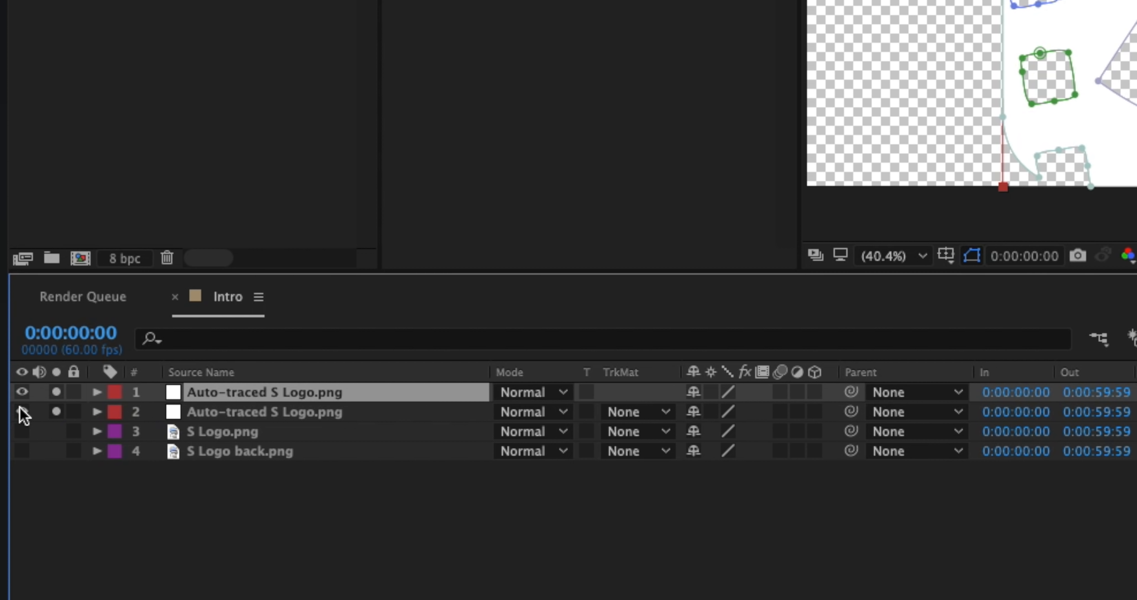
{"action": "left_click", "coordinate": [22, 412]}
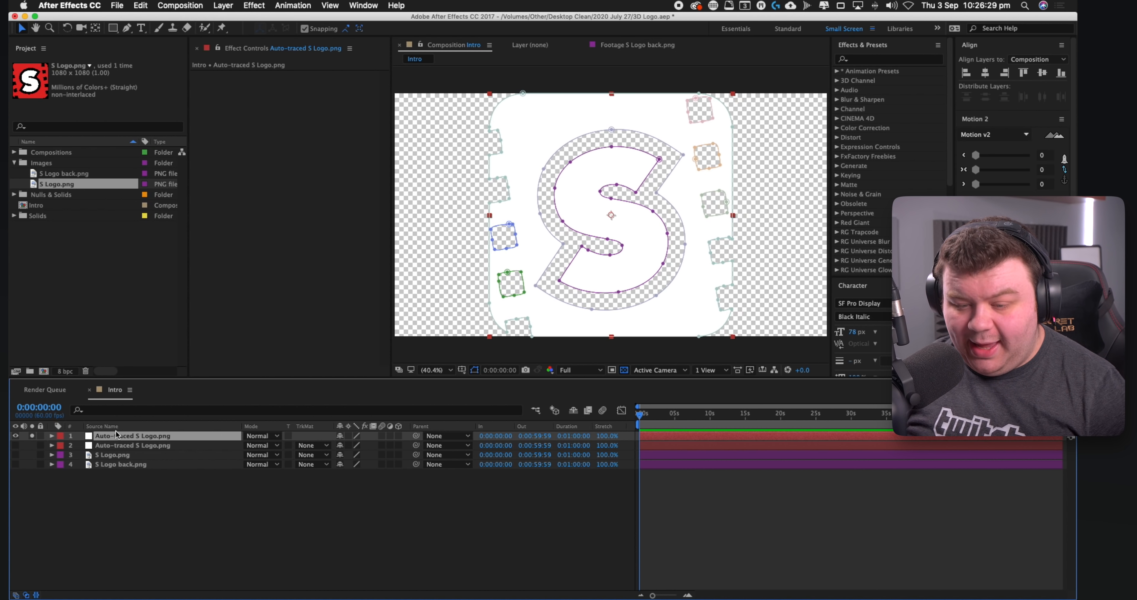
Step: Delete Mask 1 through Mask 7 from the upper Auto-traced S Logo.png layer, keeping only Mask 8
{"action": "key", "text": "m"}
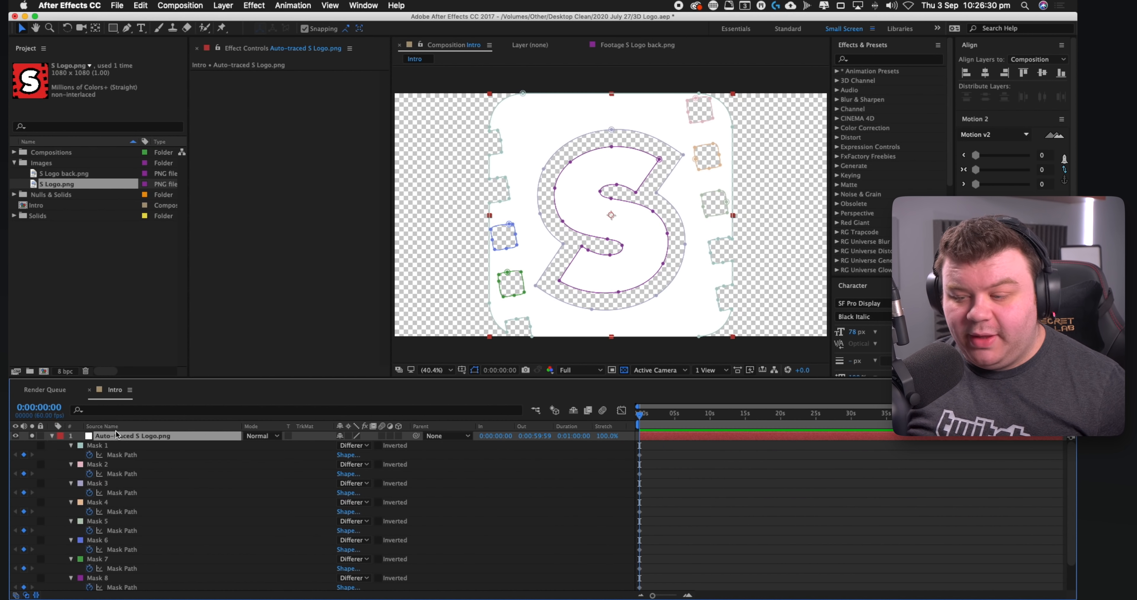
{"action": "scroll", "coordinate": [130, 454], "scroll_direction": "down", "scroll_amount": 2}
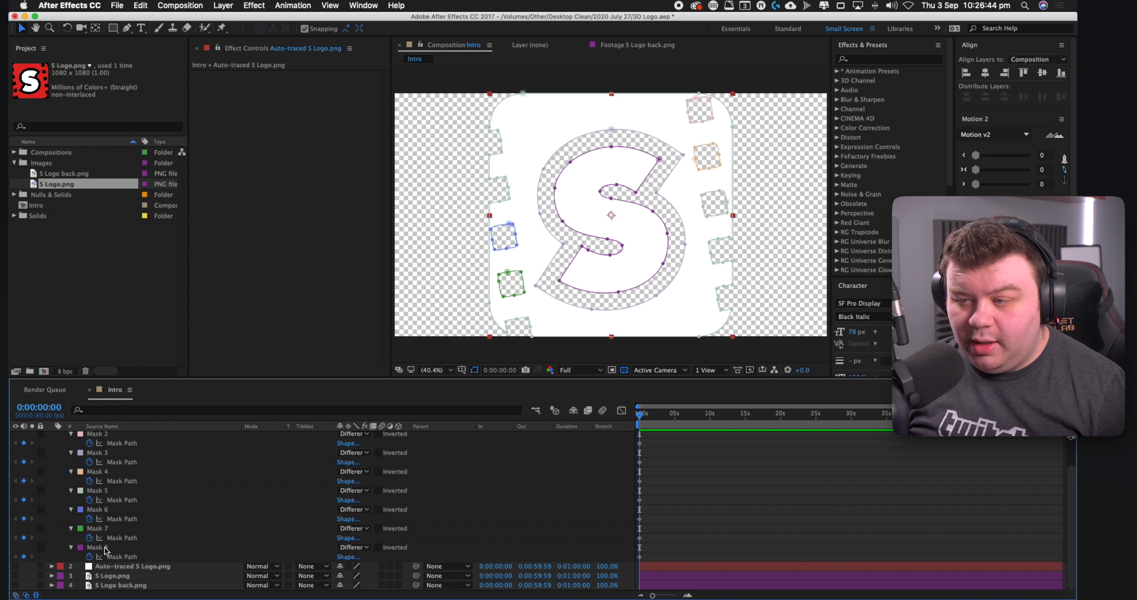
{"action": "left_click", "coordinate": [106, 551]}
{"action": "left_click", "coordinate": [98, 529]}
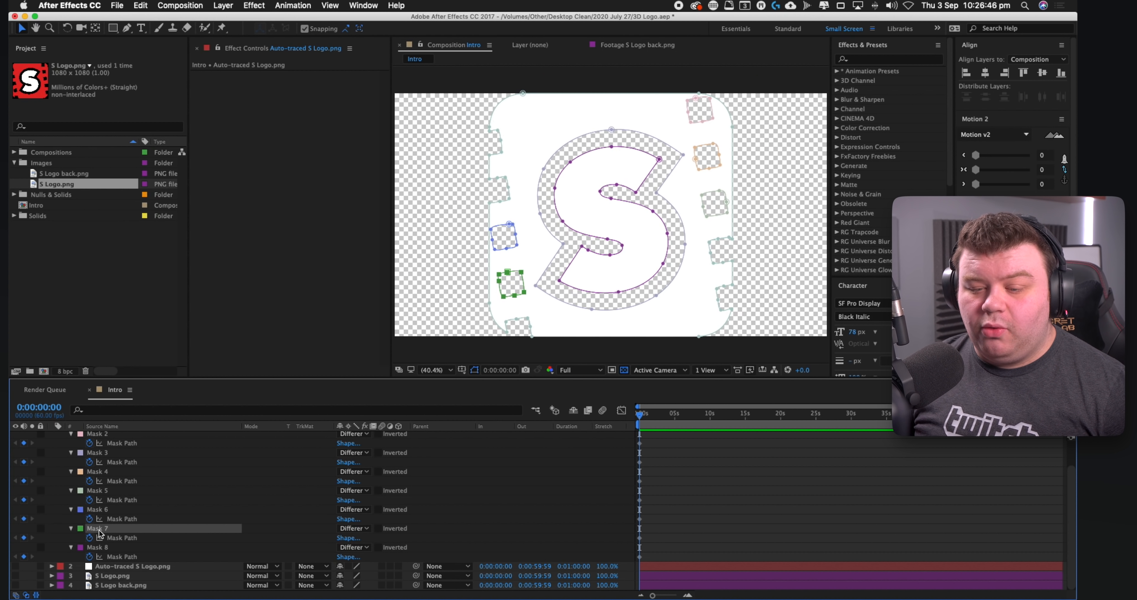
{"action": "scroll", "coordinate": [102, 530], "scroll_direction": "up", "scroll_amount": 3}
{"action": "left_click", "coordinate": [101, 446], "text": "shift"}
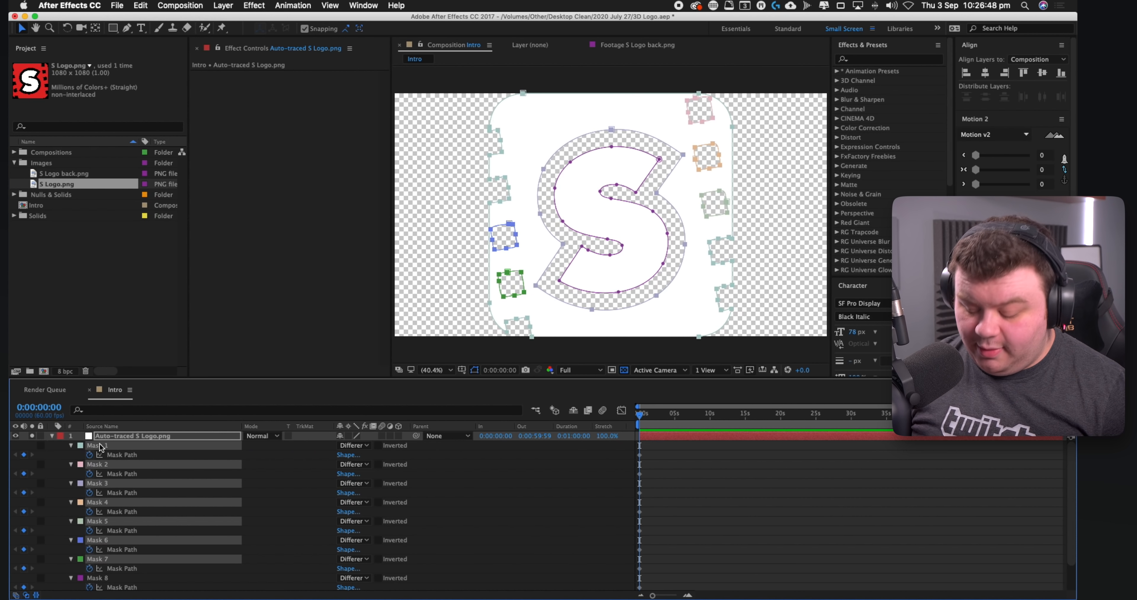
{"action": "key", "text": "Delete"}
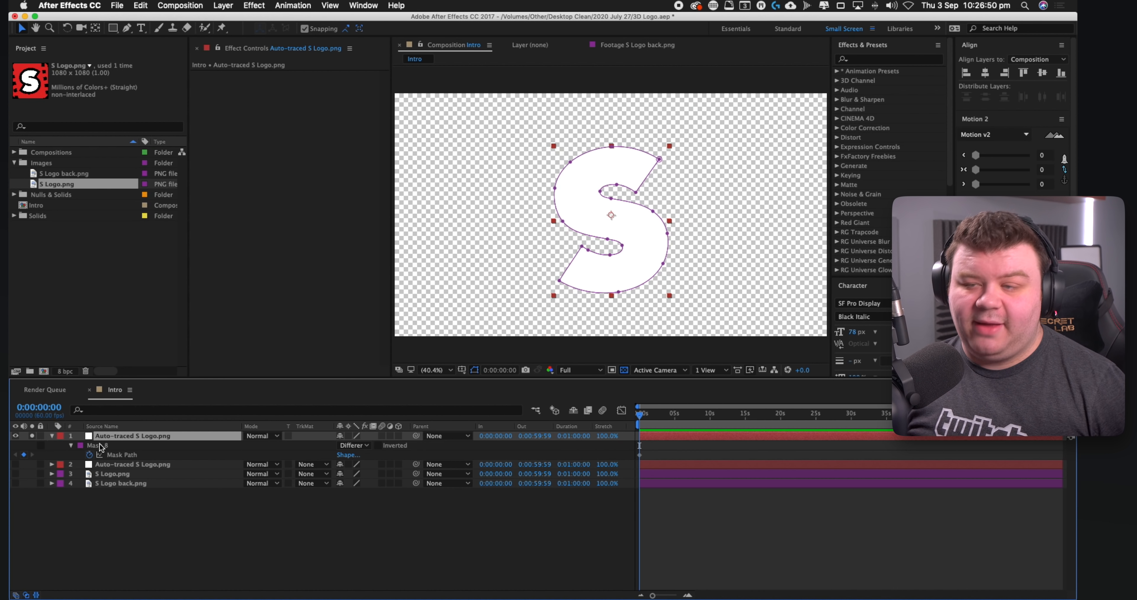
Step: Collapse the upper auto-traced layer's properties and rename the layer as S
{"action": "left_click", "coordinate": [52, 436]}
{"action": "key", "text": "Return"}
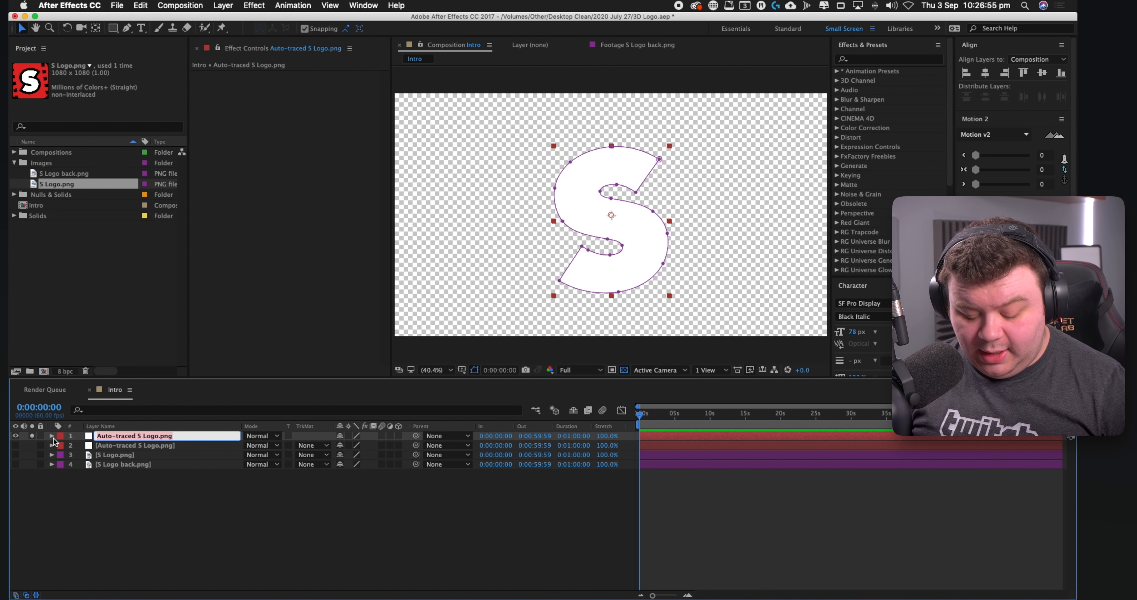
{"action": "type", "text": "S"}
{"action": "key", "text": "Return"}
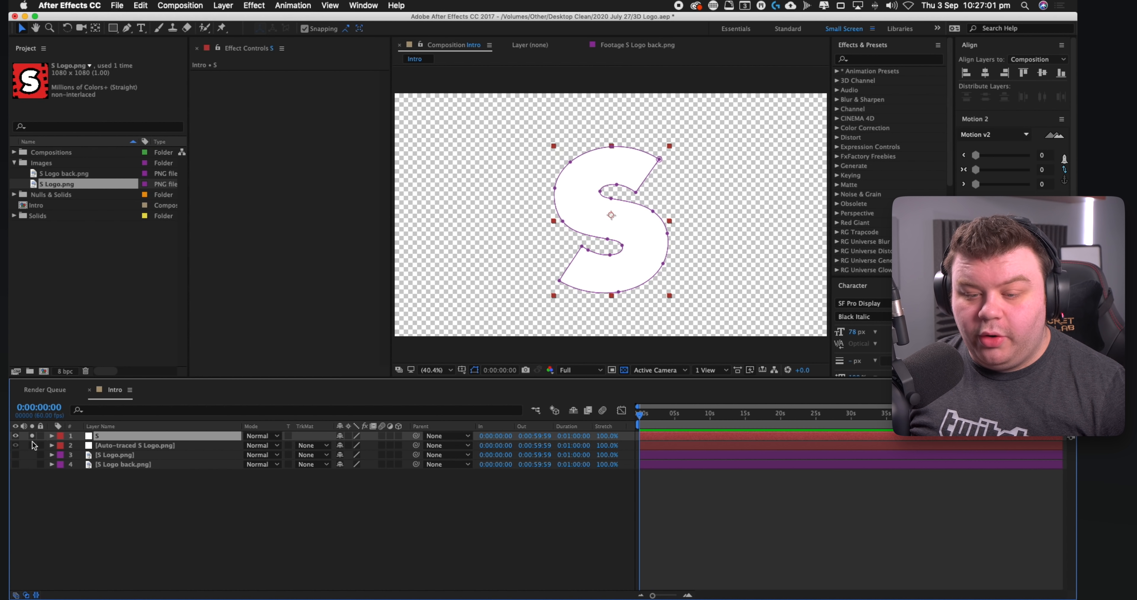
Step: Hide the S layer and delete Mask 8 from the remaining Auto-traced S Logo.png layer
{"action": "left_click", "coordinate": [16, 436]}
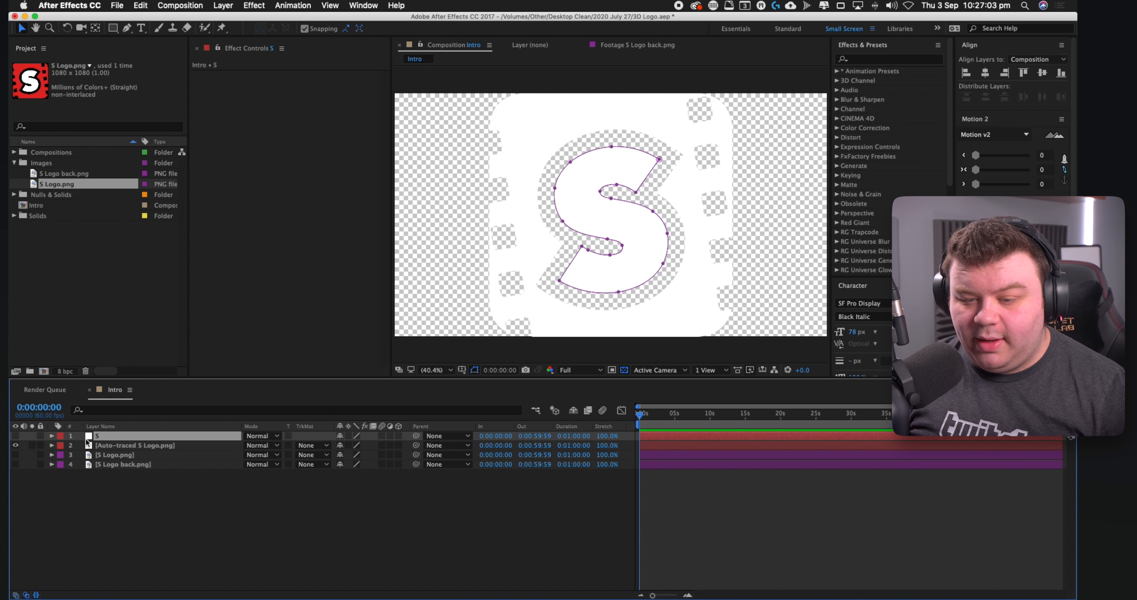
{"action": "left_click", "coordinate": [98, 446]}
{"action": "key", "text": "m"}
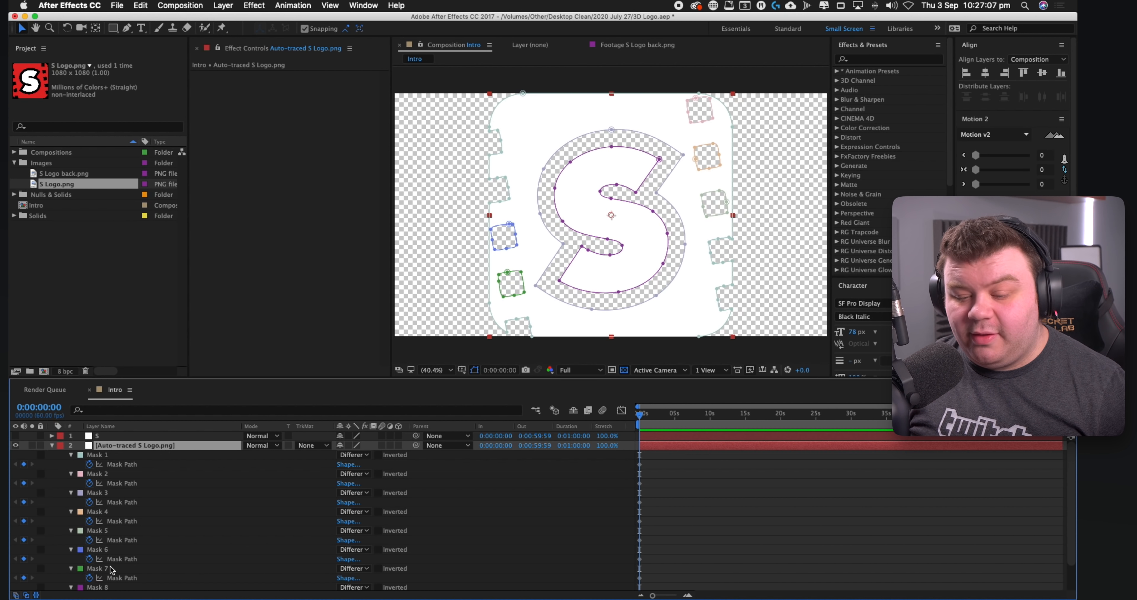
{"action": "left_click", "coordinate": [108, 589]}
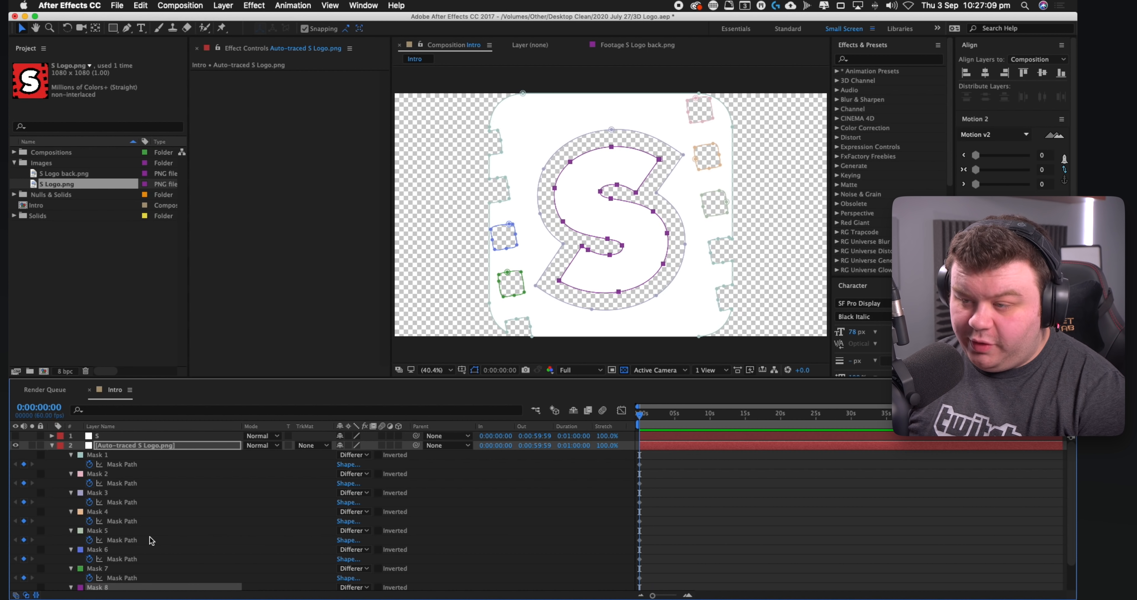
{"action": "key", "text": "Delete"}
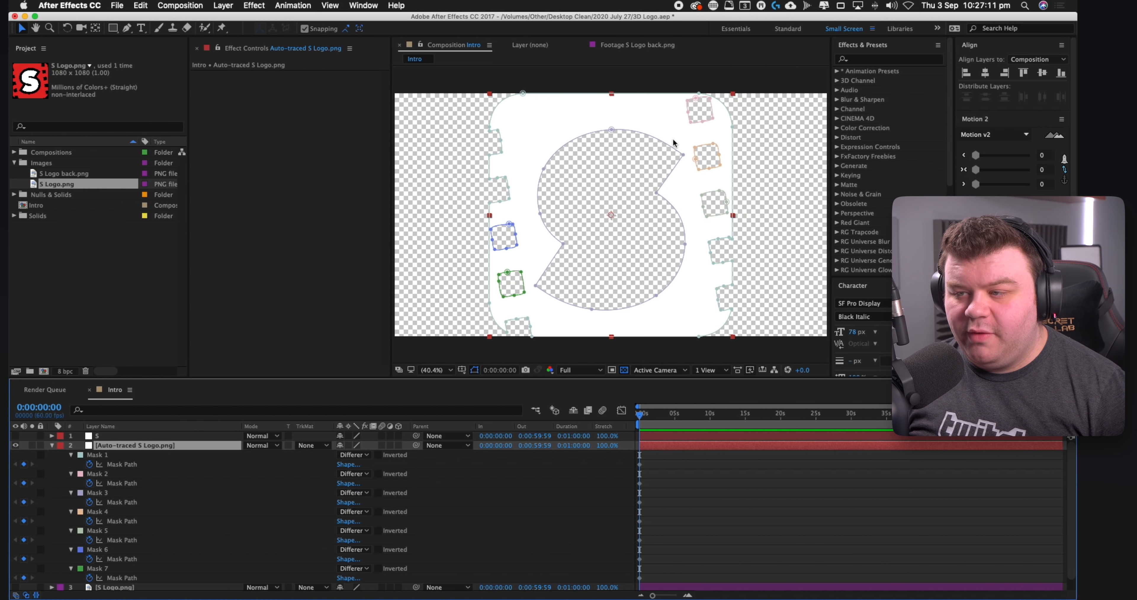
Step: Show the S layer and toggle the visibility of the Auto-traced S Logo.png layer to compare the two pieces
{"action": "left_click", "coordinate": [51, 446]}
{"action": "left_click", "coordinate": [15, 436]}
{"action": "left_click", "coordinate": [16, 446]}
{"action": "left_click", "coordinate": [16, 446]}
{"action": "left_click", "coordinate": [16, 446]}
{"action": "left_click", "coordinate": [15, 446]}
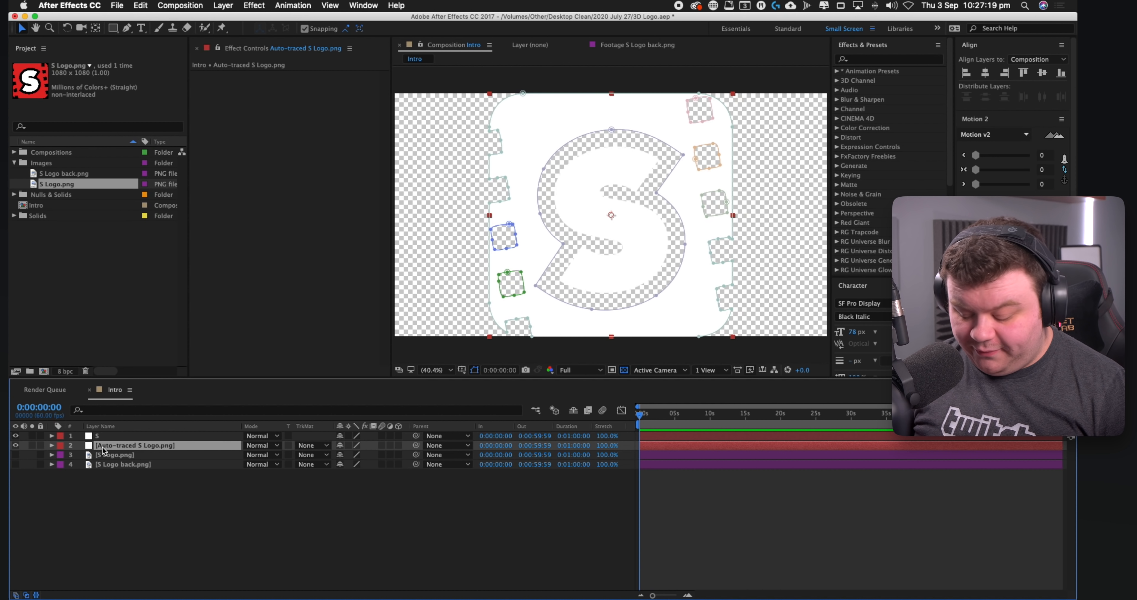
Step: Rename the Auto-traced S Logo.png layer as Frame
{"action": "key", "text": "Return"}
{"action": "type", "text": "Fram"}
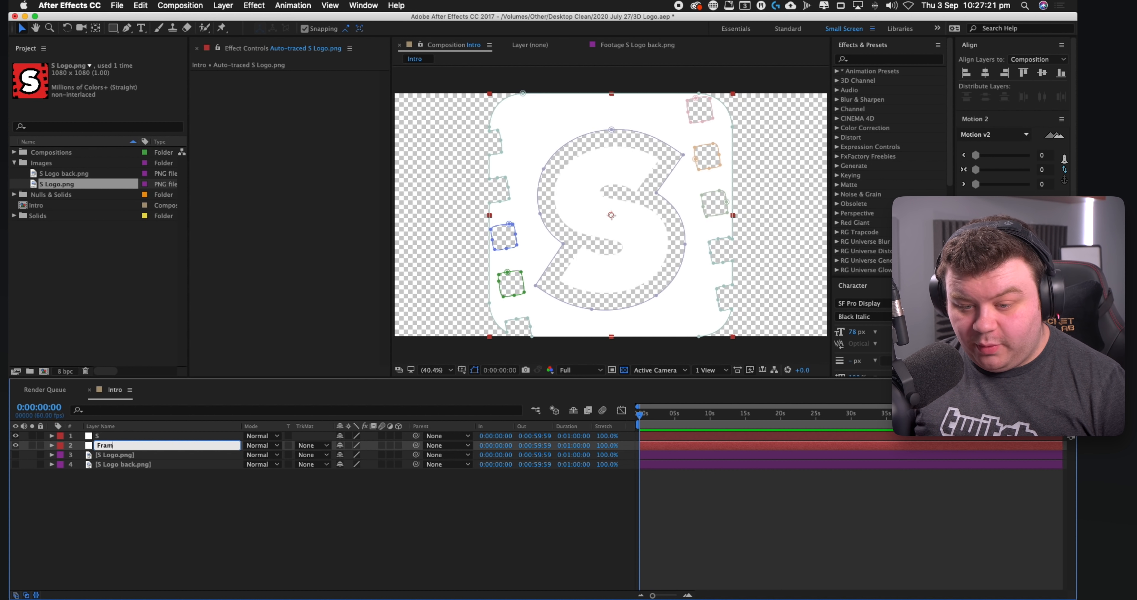
{"action": "type", "text": "e"}
{"action": "key", "text": "Return"}
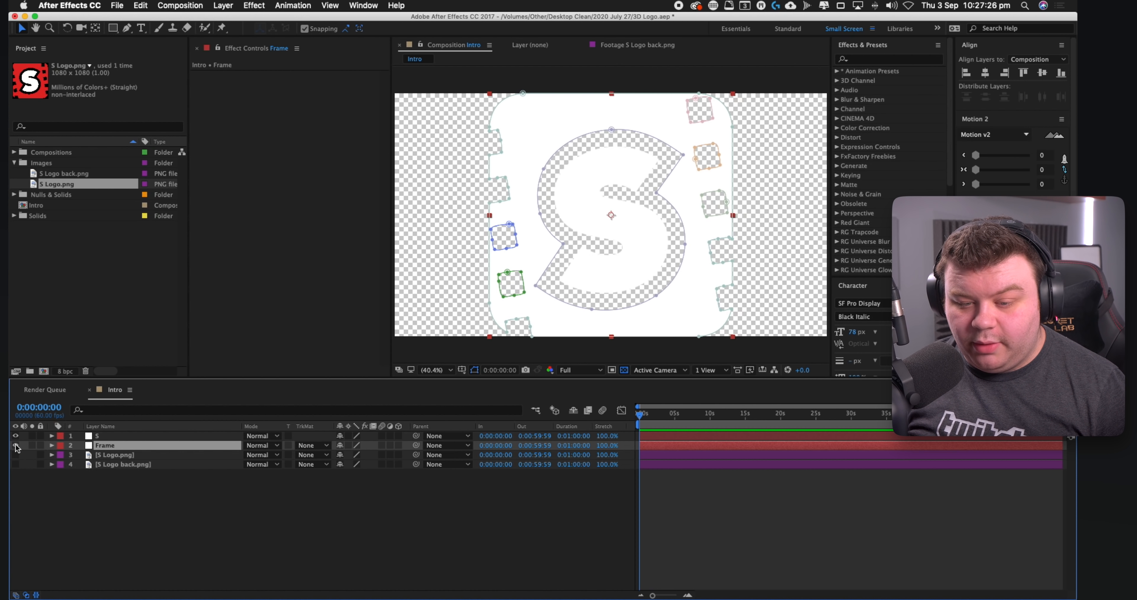
Step: With only S Logo back.png visible, auto-trace its current frame from the Alpha channel onto a new layer
{"action": "left_click_drag", "start_coordinate": [15, 445], "coordinate": [15, 435]}
{"action": "left_click", "coordinate": [16, 464]}
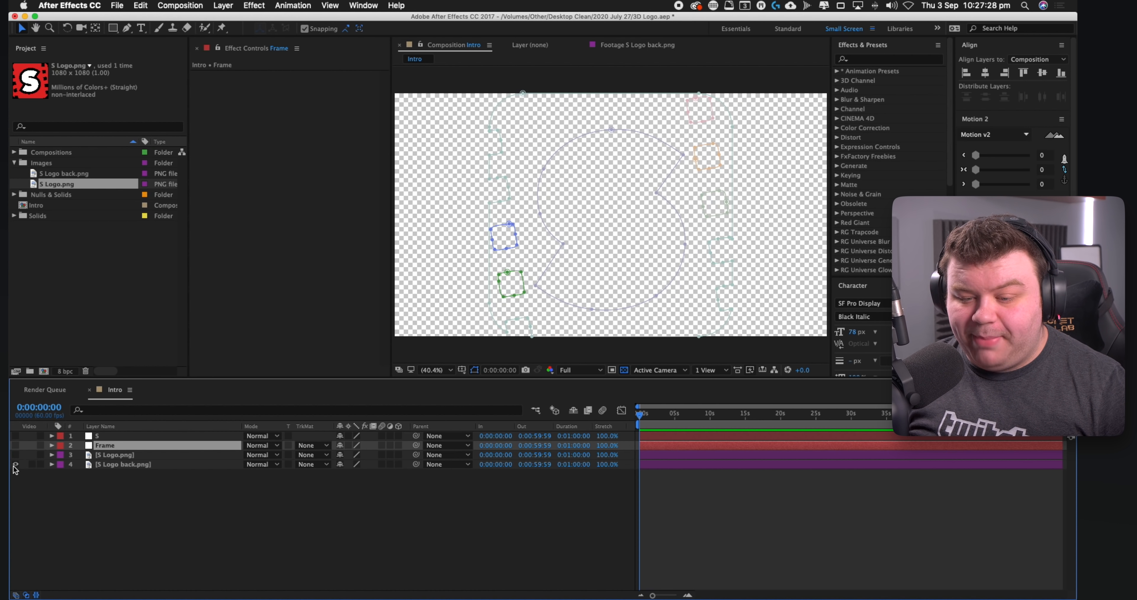
{"action": "left_click", "coordinate": [122, 464]}
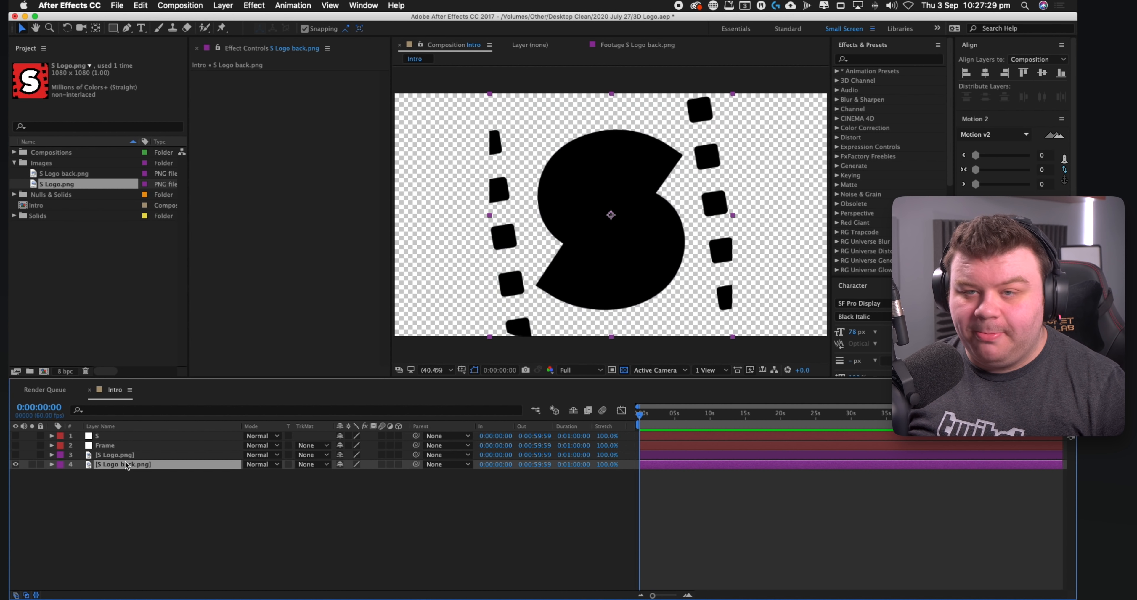
{"action": "left_click", "coordinate": [223, 5]}
{"action": "left_click", "coordinate": [239, 377]}
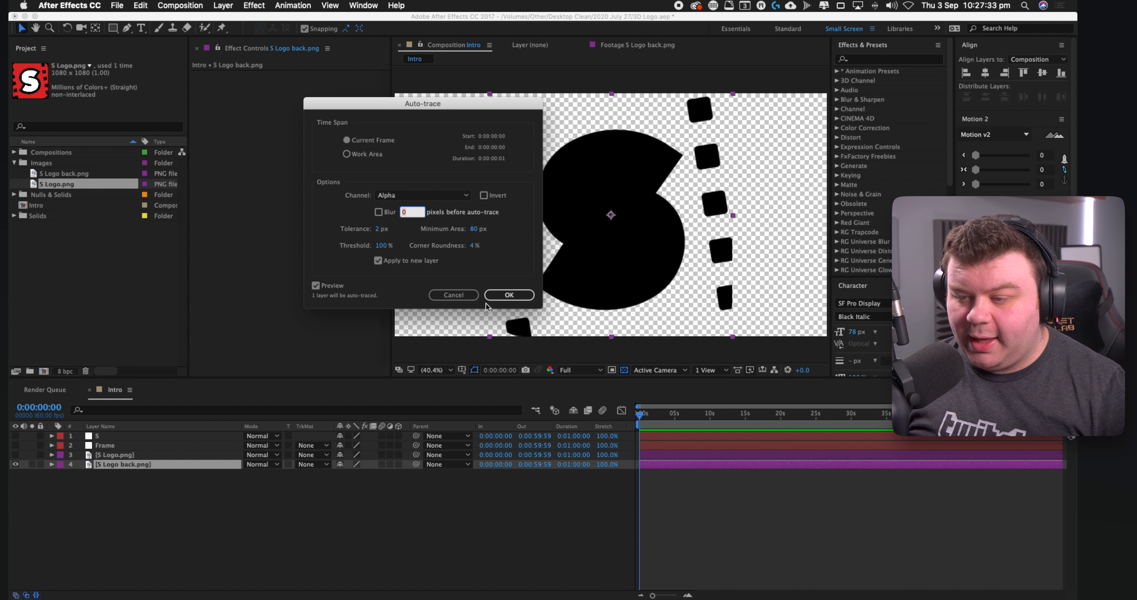
{"action": "left_click", "coordinate": [489, 296]}
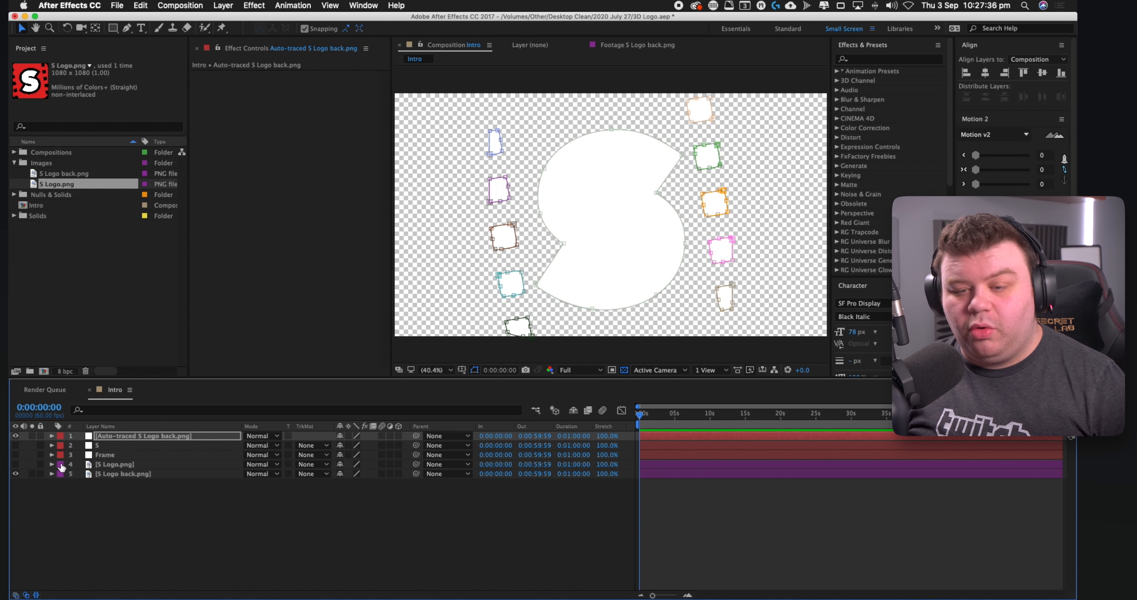
Step: Rename the Auto-traced S Logo back.png layer as Back
{"action": "left_click", "coordinate": [103, 437]}
{"action": "key", "text": "Return"}
{"action": "type", "text": "Back"}
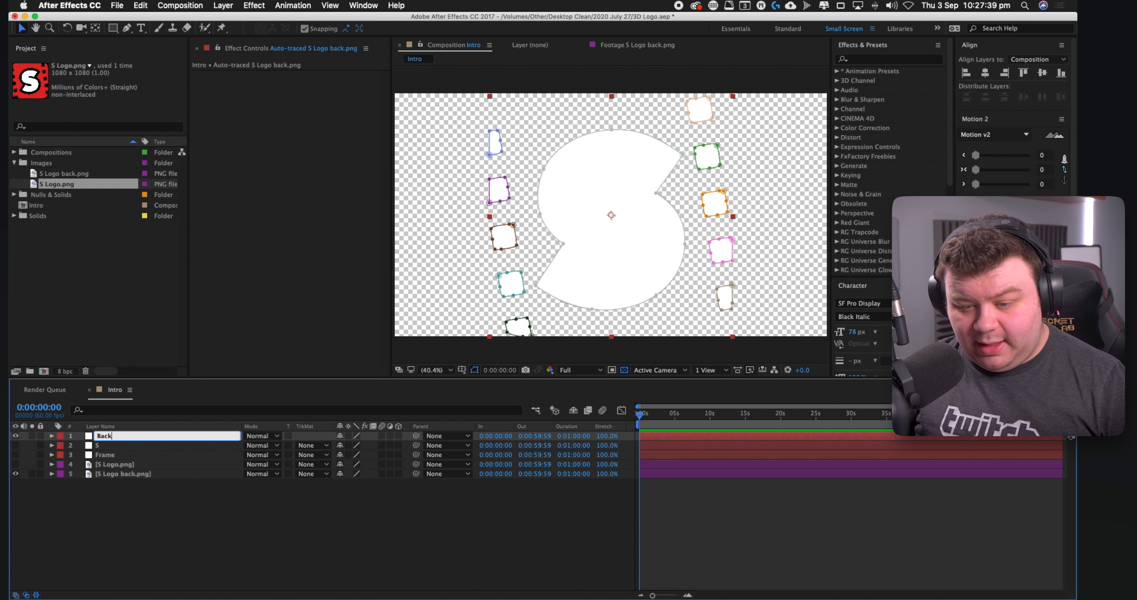
{"action": "key", "text": "Return"}
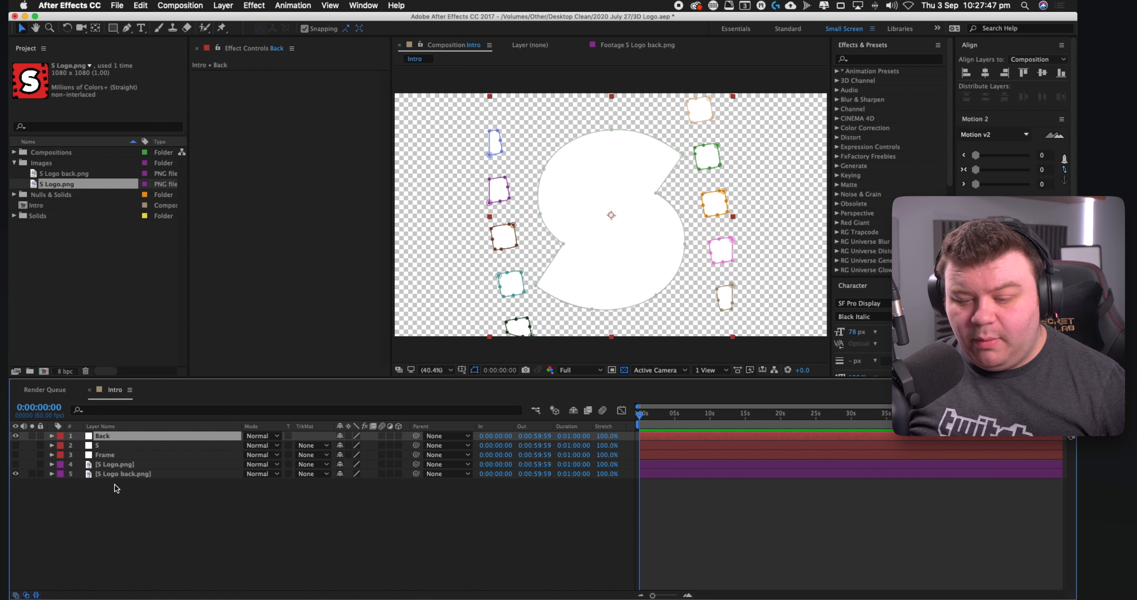
Step: Delete the S Logo back.png and S Logo.png layers from the composition and hide the Back layer
{"action": "left_click", "coordinate": [117, 474]}
{"action": "key", "text": "Delete"}
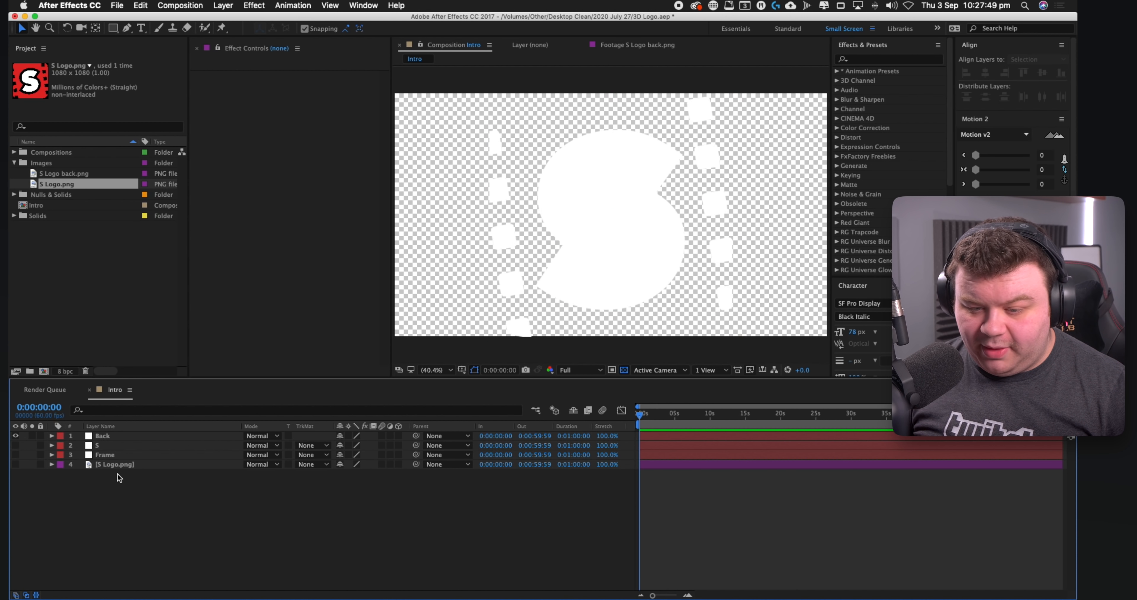
{"action": "left_click", "coordinate": [114, 466]}
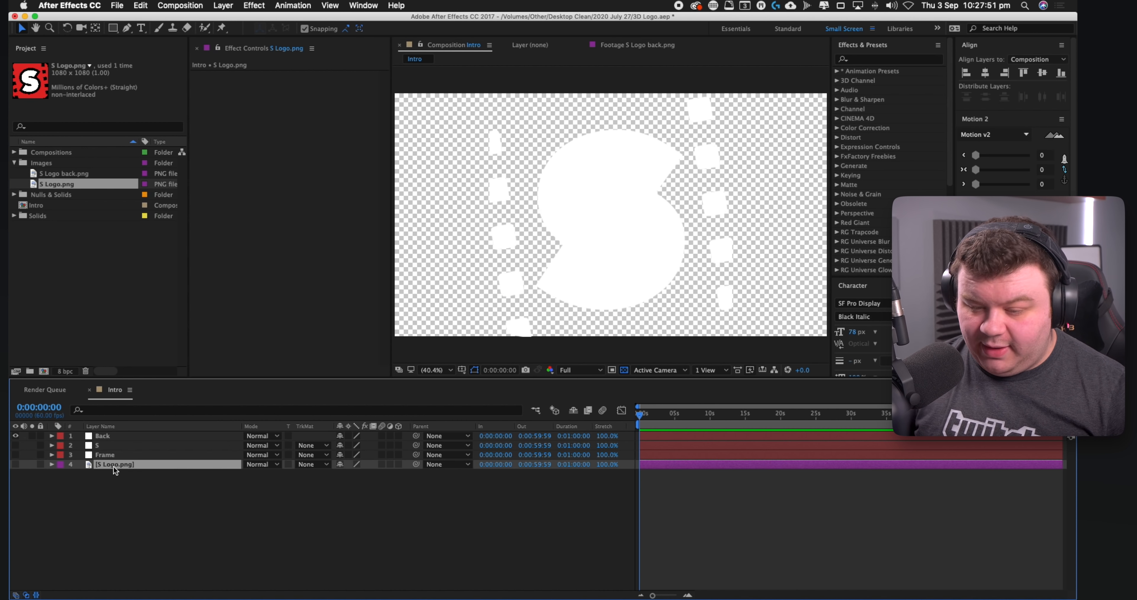
{"action": "key", "text": "Delete"}
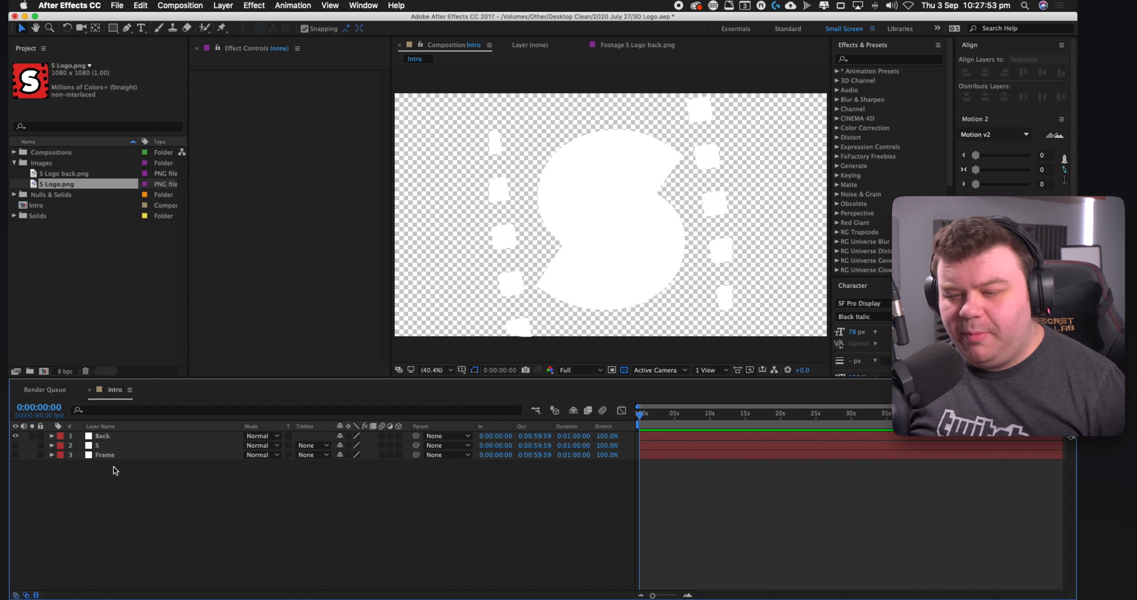
{"action": "left_click", "coordinate": [16, 436]}
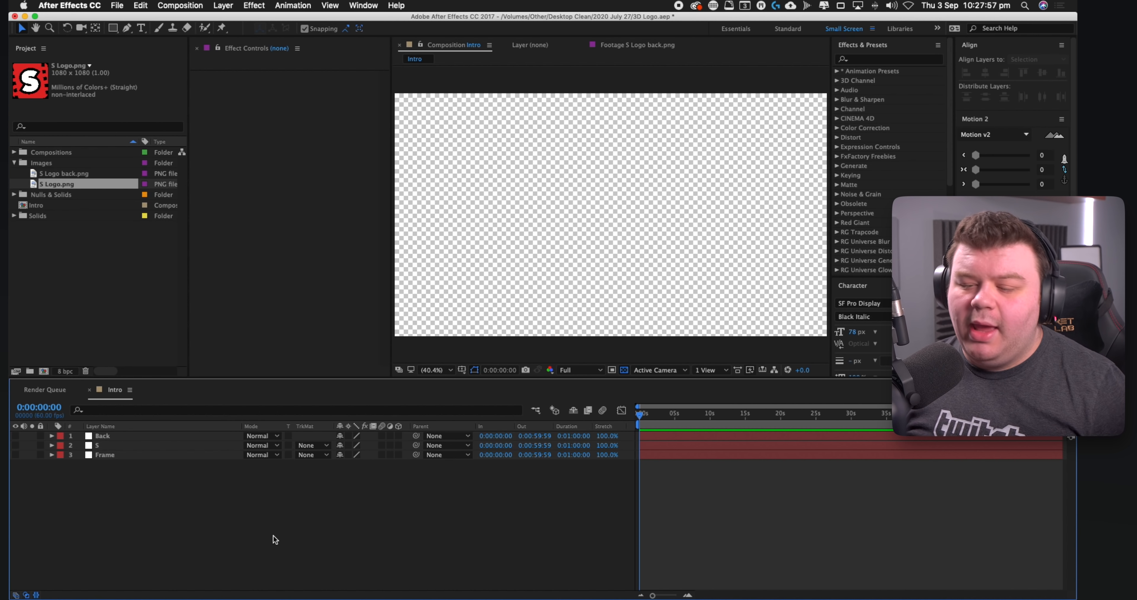
Step: Create a 1920 x 1080 px solid layer named Element
{"action": "left_click", "coordinate": [233, 6]}
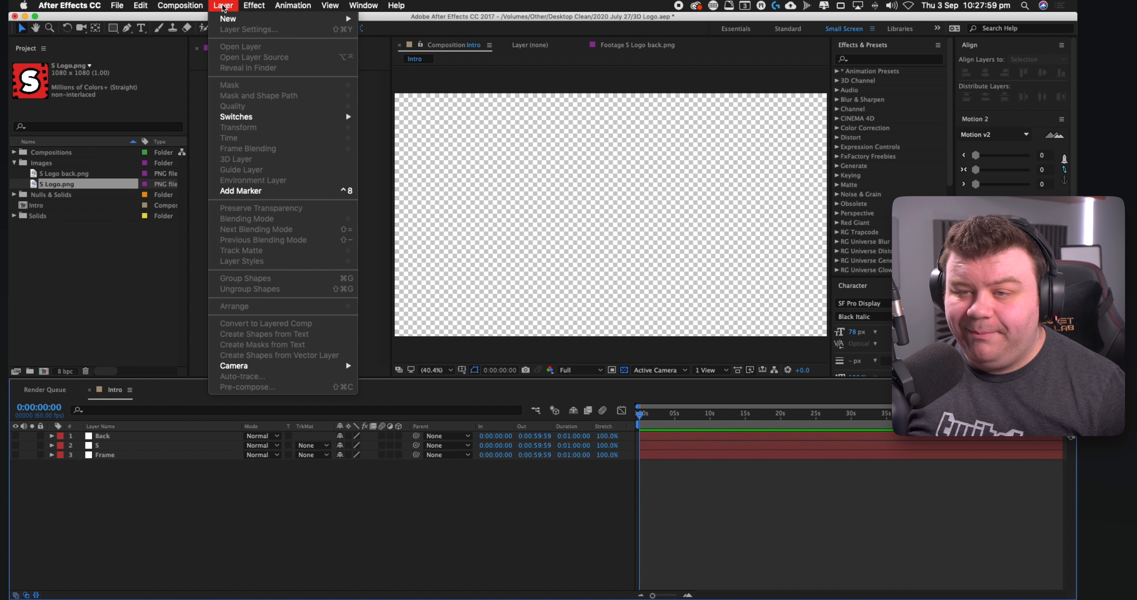
{"action": "mouse_move", "coordinate": [267, 19]}
{"action": "left_click", "coordinate": [441, 34]}
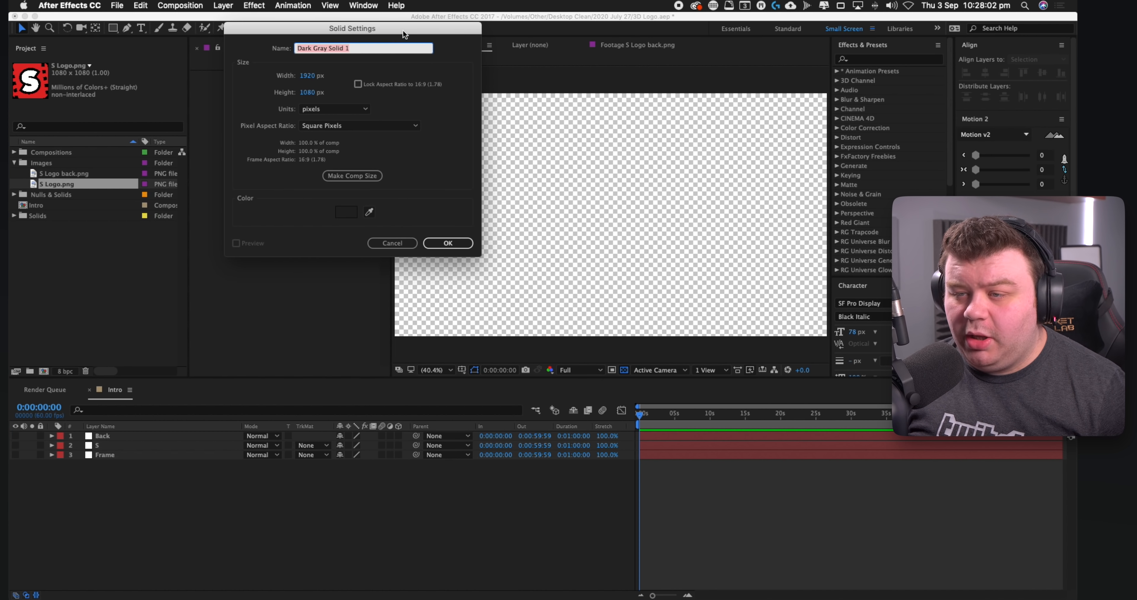
{"action": "left_click_drag", "start_coordinate": [403, 30], "coordinate": [503, 52]}
{"action": "type", "text": "Element"}
{"action": "key", "text": "Return"}
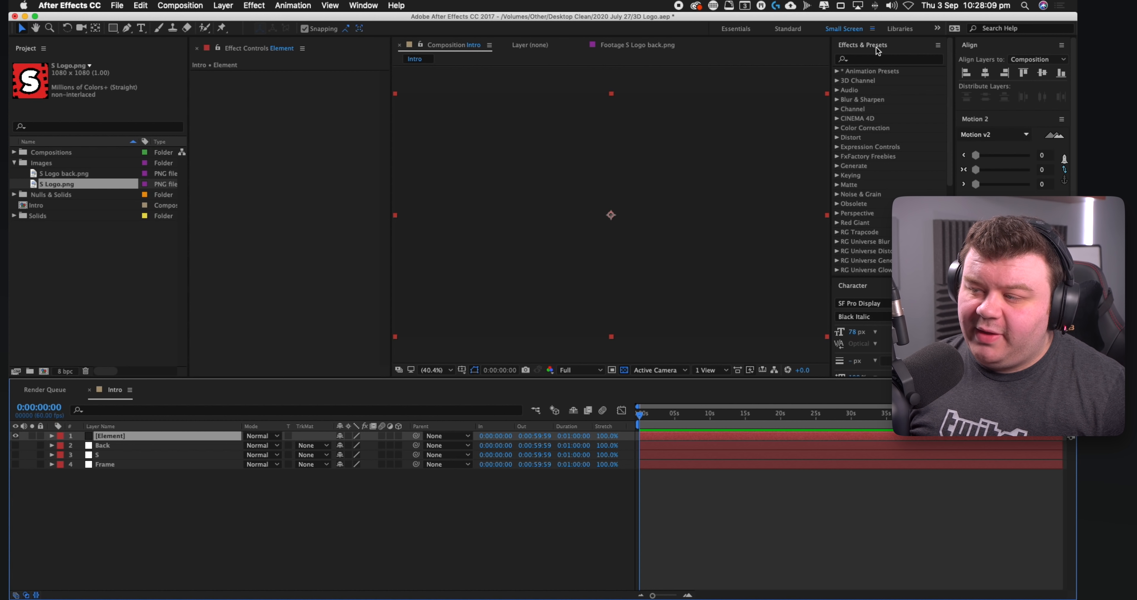
Step: Find the Video Copilot Element effect and apply it to the Element solid
{"action": "left_click", "coordinate": [861, 61]}
{"action": "type", "text": "Element"}
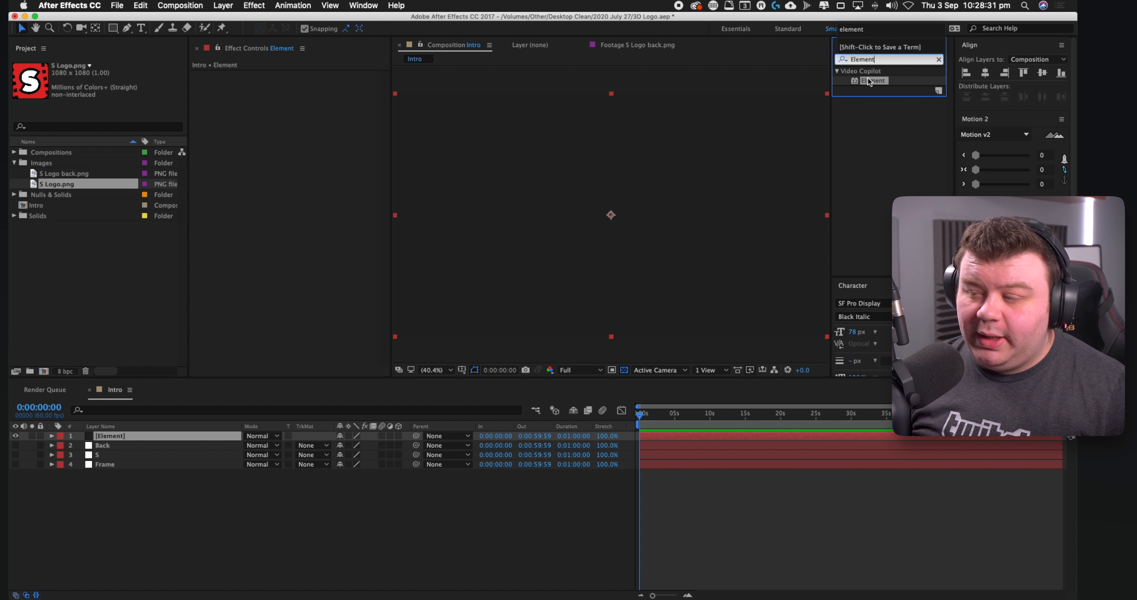
{"action": "double_click", "coordinate": [870, 80]}
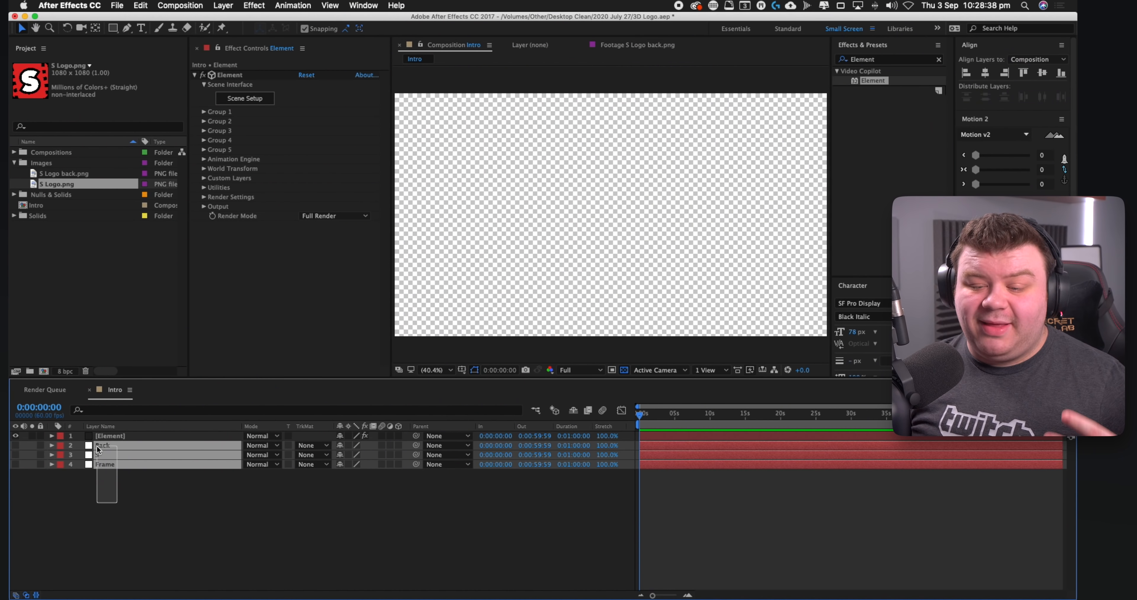
{"action": "left_click_drag", "start_coordinate": [97, 445], "coordinate": [124, 511]}
{"action": "left_click", "coordinate": [123, 510]}
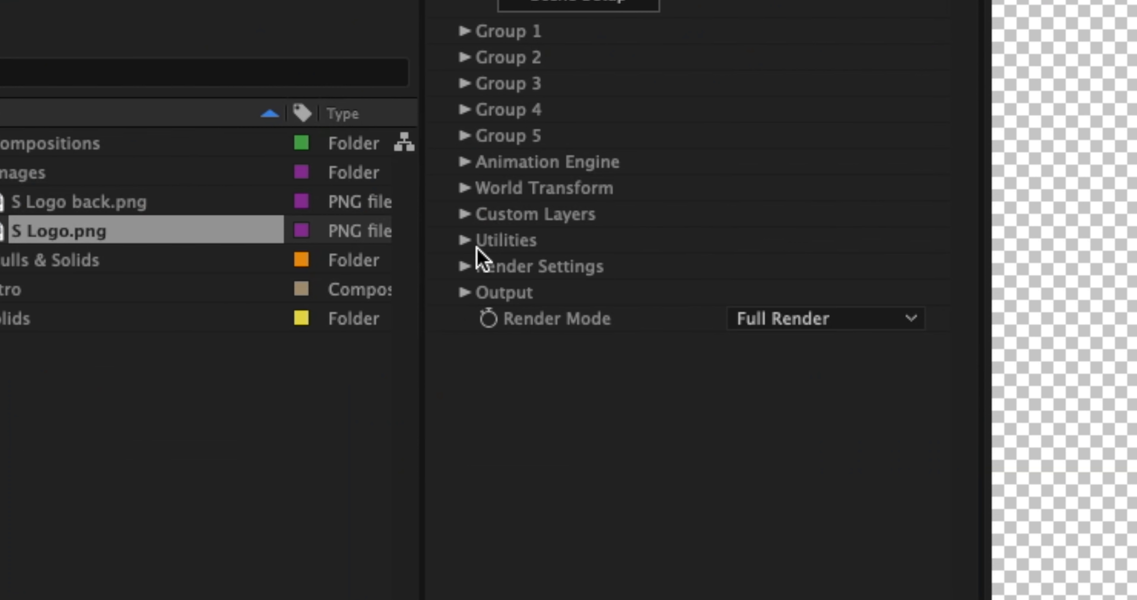
Step: In Element's Custom Text and Masks, assign S to Path Layer 1, Frame to Path Layer 2 and Back to Path Layer 3
{"action": "left_click", "coordinate": [464, 216]}
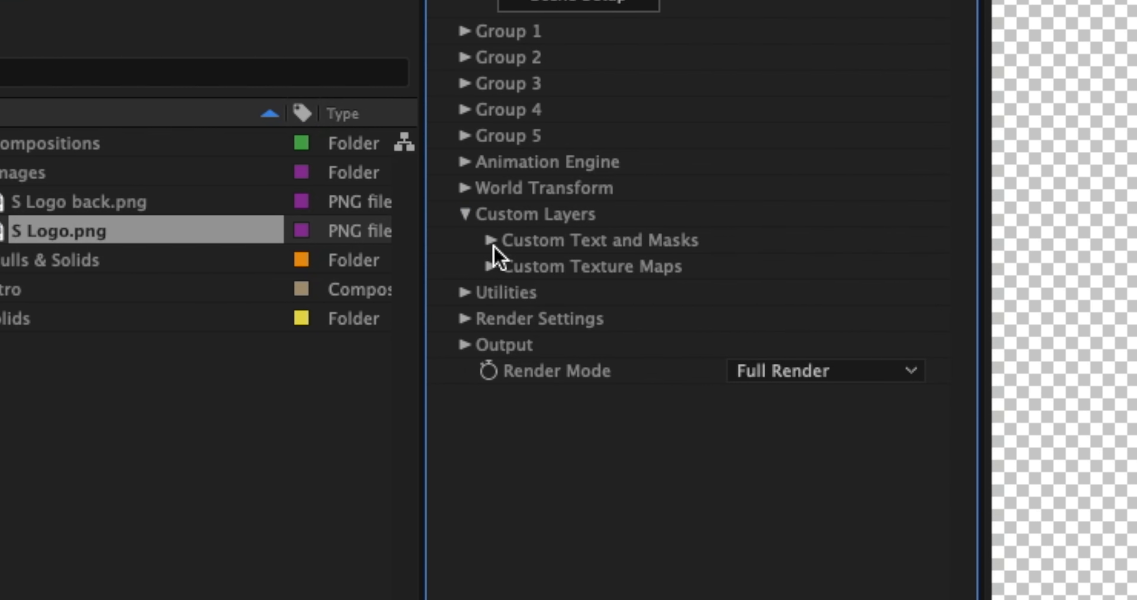
{"action": "left_click", "coordinate": [493, 242]}
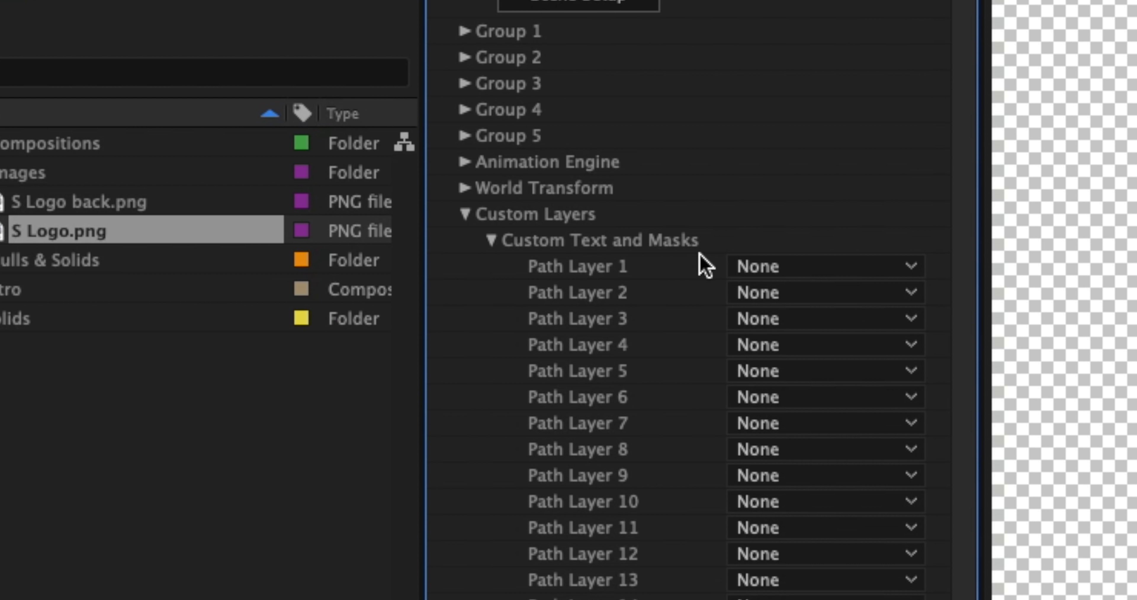
{"action": "left_click", "coordinate": [779, 267]}
{"action": "left_click", "coordinate": [797, 403]}
{"action": "left_click", "coordinate": [826, 300]}
{"action": "left_click", "coordinate": [814, 461]}
{"action": "left_click", "coordinate": [802, 328]}
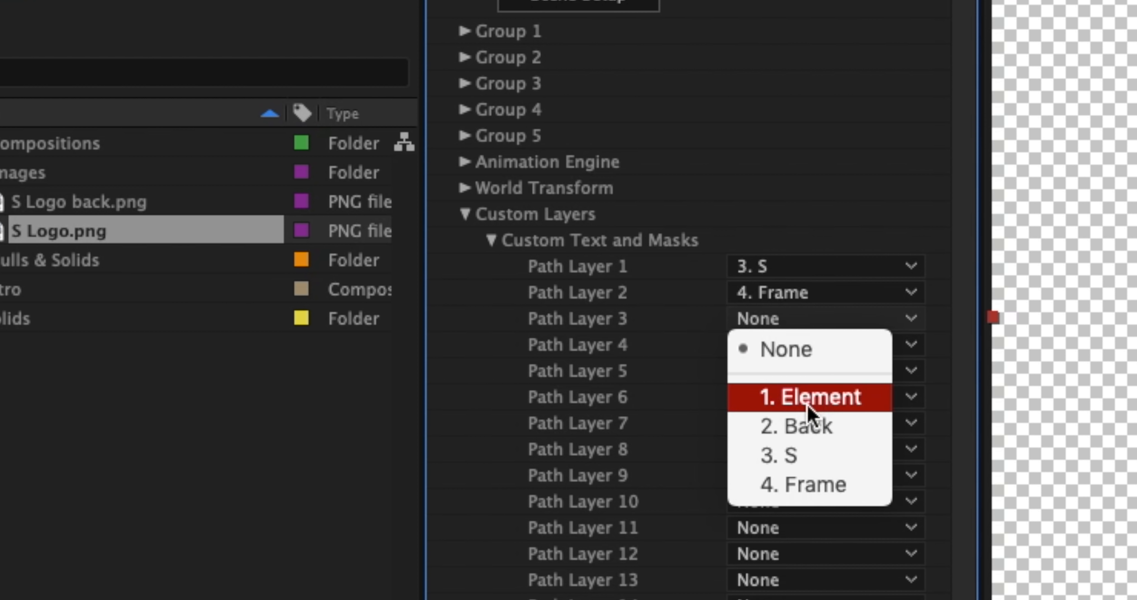
{"action": "left_click", "coordinate": [801, 430]}
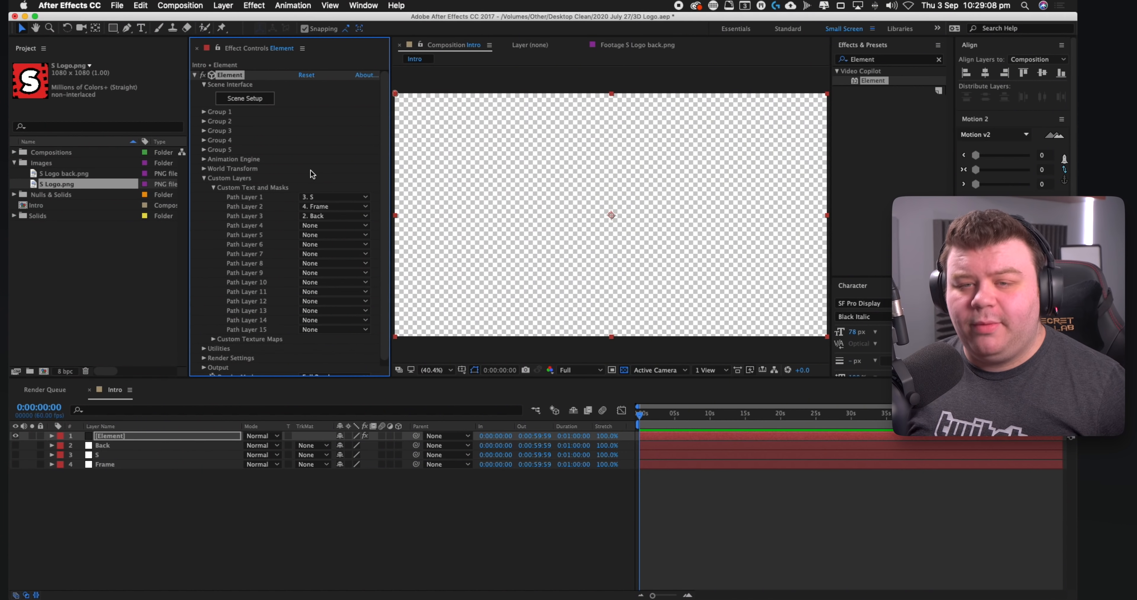
Step: Open the Element effect's Scene Setup
{"action": "left_click", "coordinate": [269, 101]}
{"action": "left_click_drag", "start_coordinate": [302, 16], "coordinate": [303, 17]}
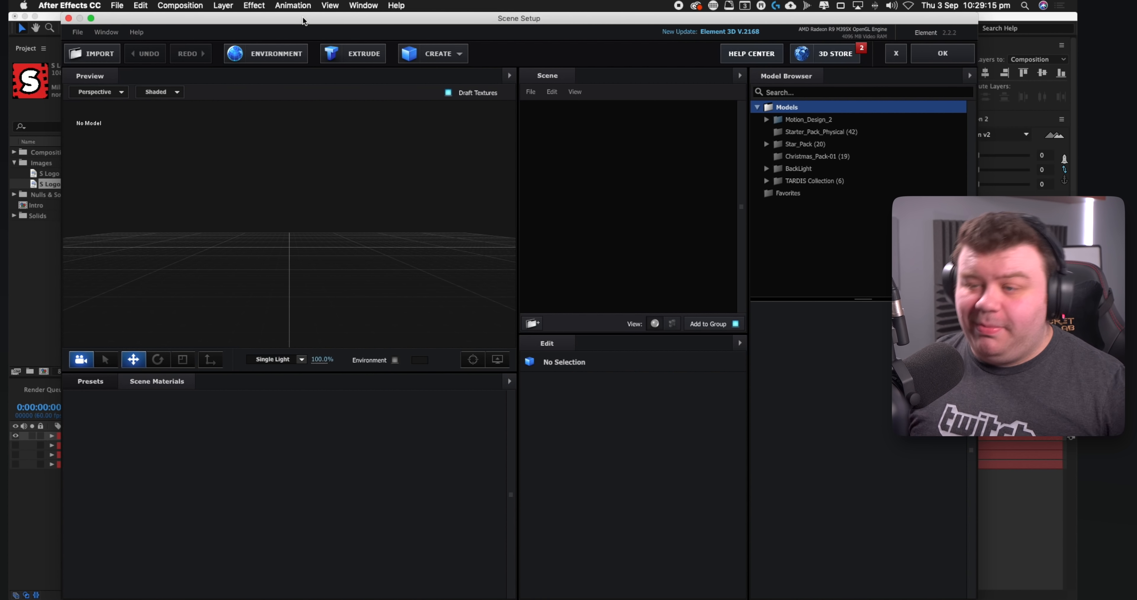
Step: Create three extrusion models in the scene from the custom paths
{"action": "left_click", "coordinate": [358, 53]}
{"action": "mouse_move", "coordinate": [429, 170]}
{"action": "left_mouse_down"}
{"action": "mouse_move", "coordinate": [369, 175]}
{"action": "mouse_move", "coordinate": [402, 163]}
{"action": "mouse_move", "coordinate": [432, 187]}
{"action": "mouse_move", "coordinate": [419, 182]}
{"action": "left_mouse_up"}
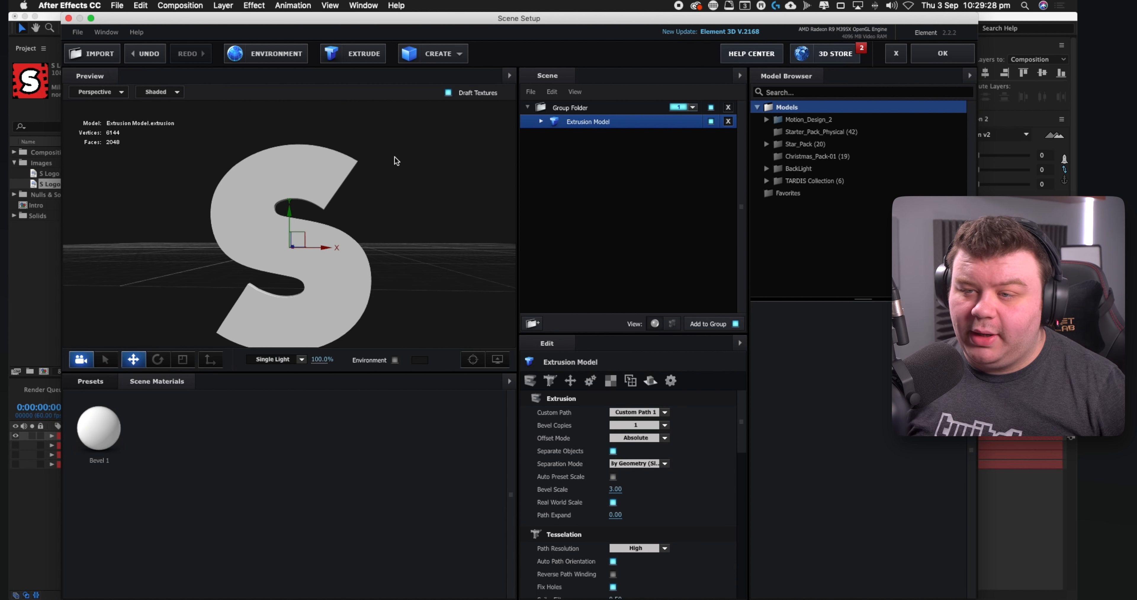
{"action": "left_click", "coordinate": [349, 54]}
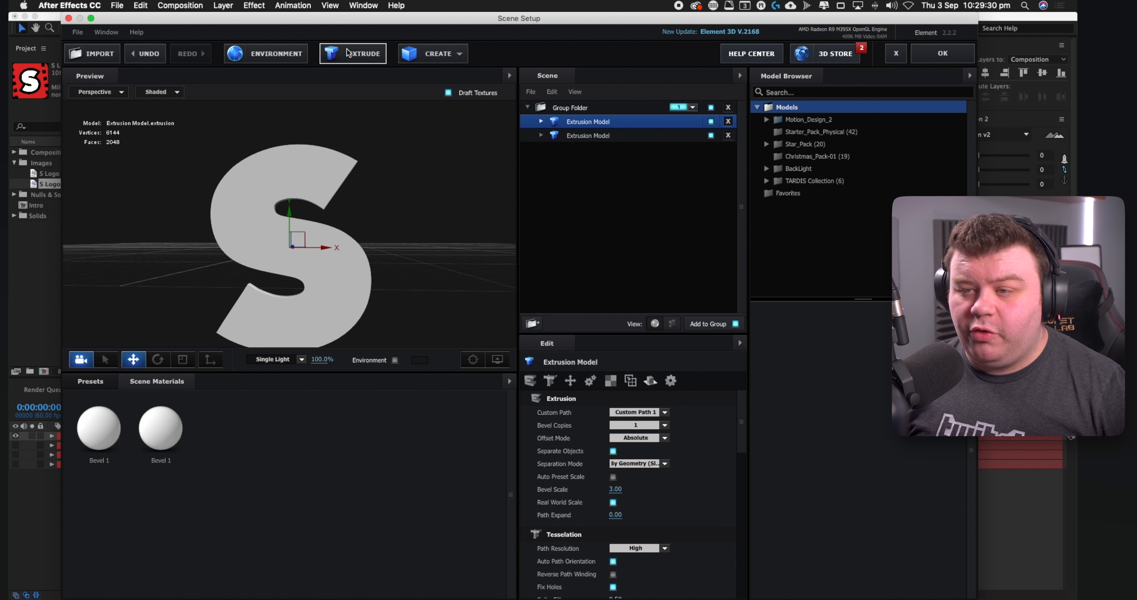
{"action": "left_click", "coordinate": [349, 53]}
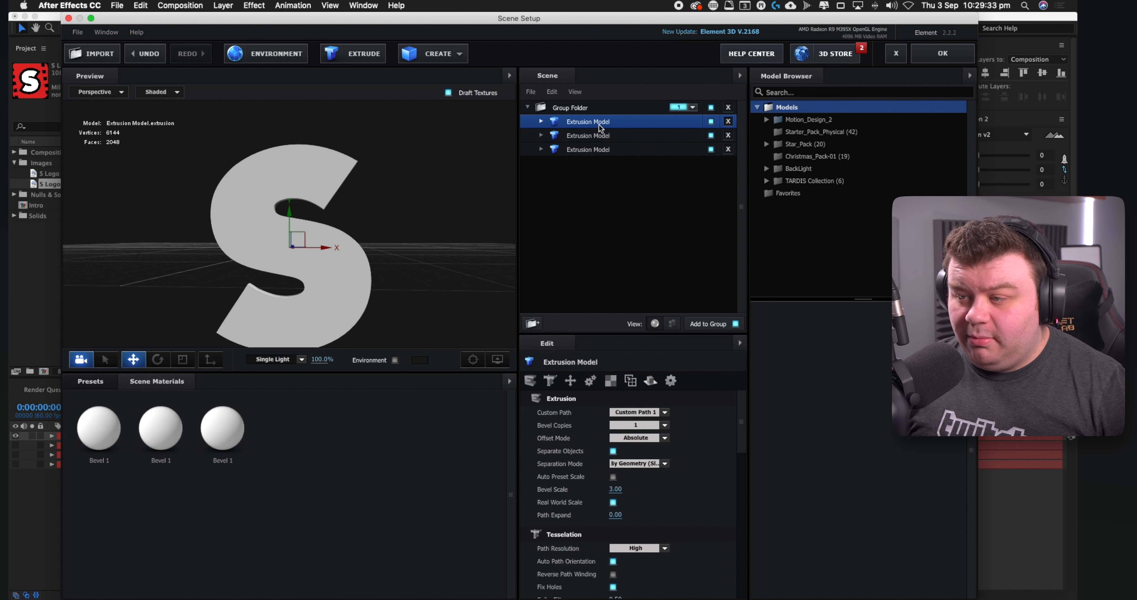
Step: Rename the three extrusion models S, Frame and Back, in that order
{"action": "double_click", "coordinate": [599, 124]}
{"action": "type", "text": "S"}
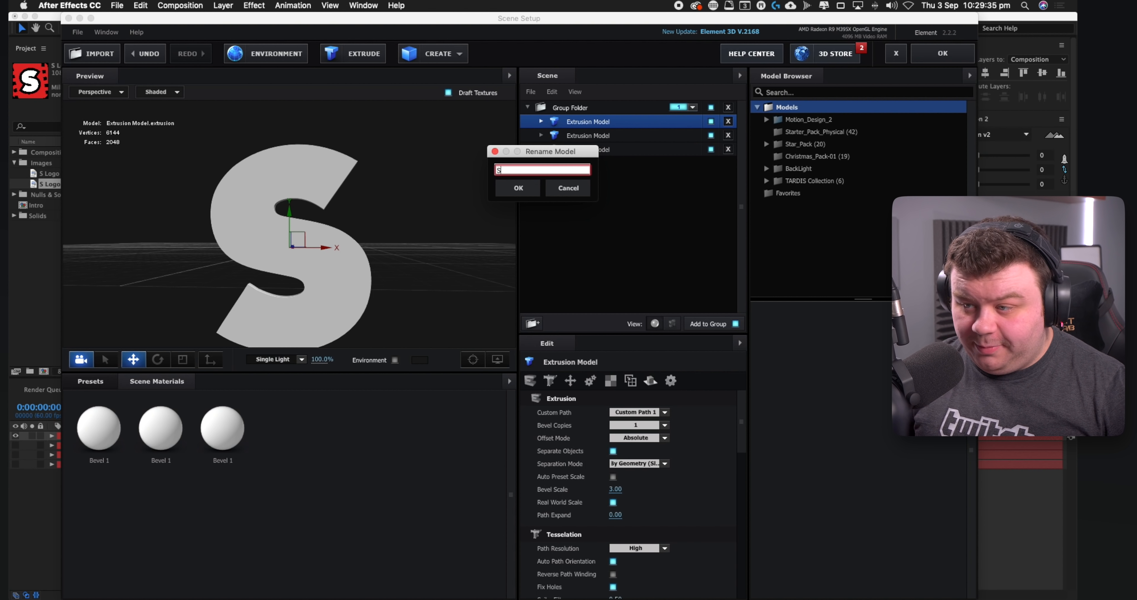
{"action": "key", "text": "Return"}
{"action": "double_click", "coordinate": [589, 136]}
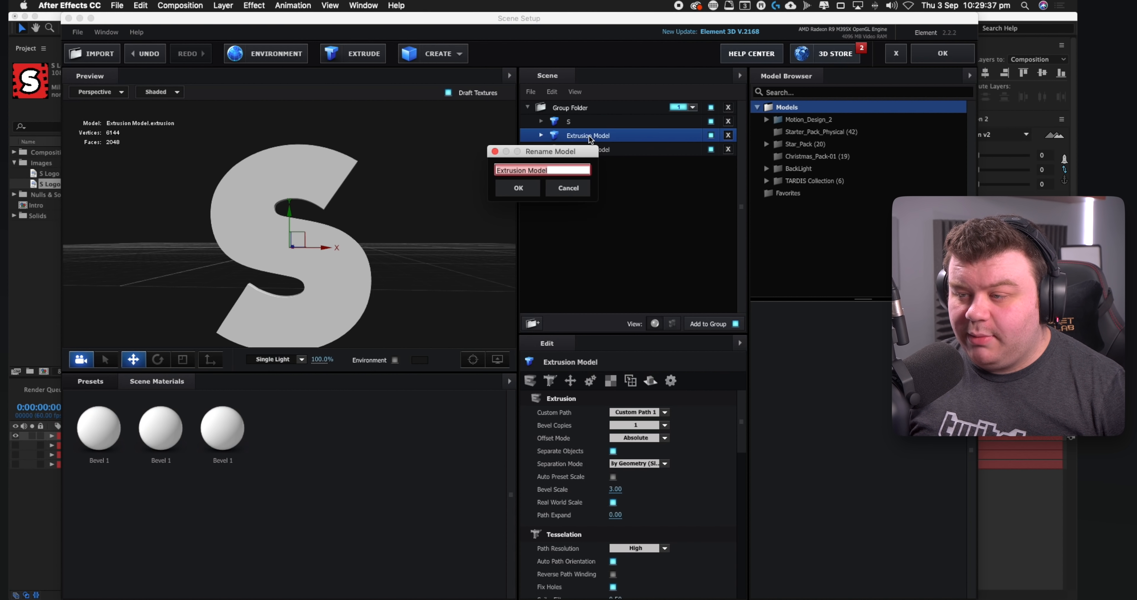
{"action": "type", "text": "Frame"}
{"action": "key", "text": "Return"}
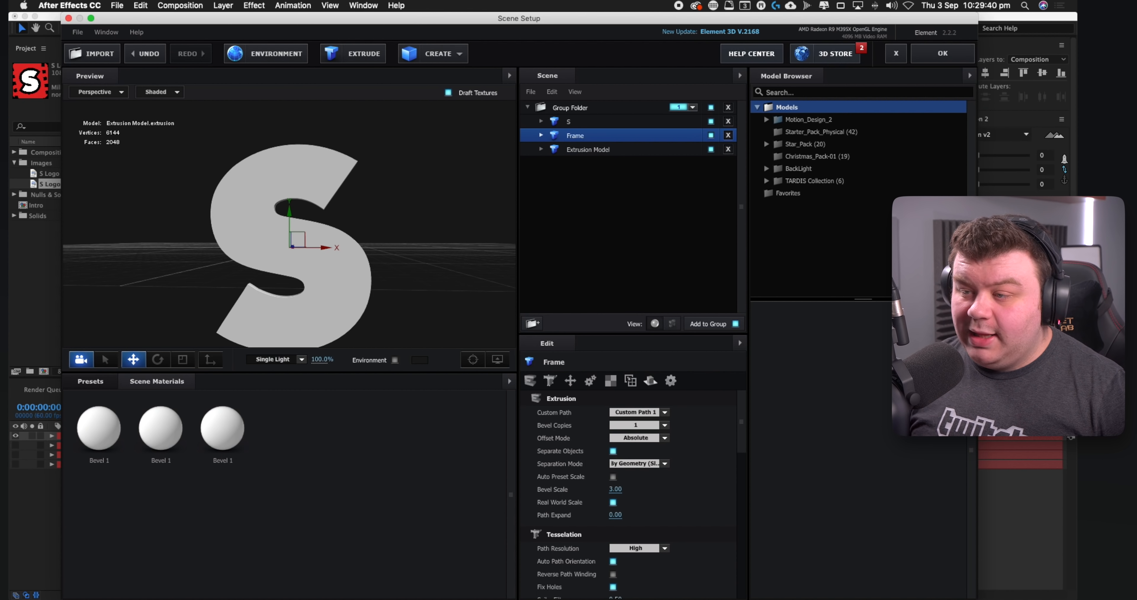
{"action": "double_click", "coordinate": [585, 149]}
{"action": "type", "text": "Back"}
{"action": "key", "text": "Return"}
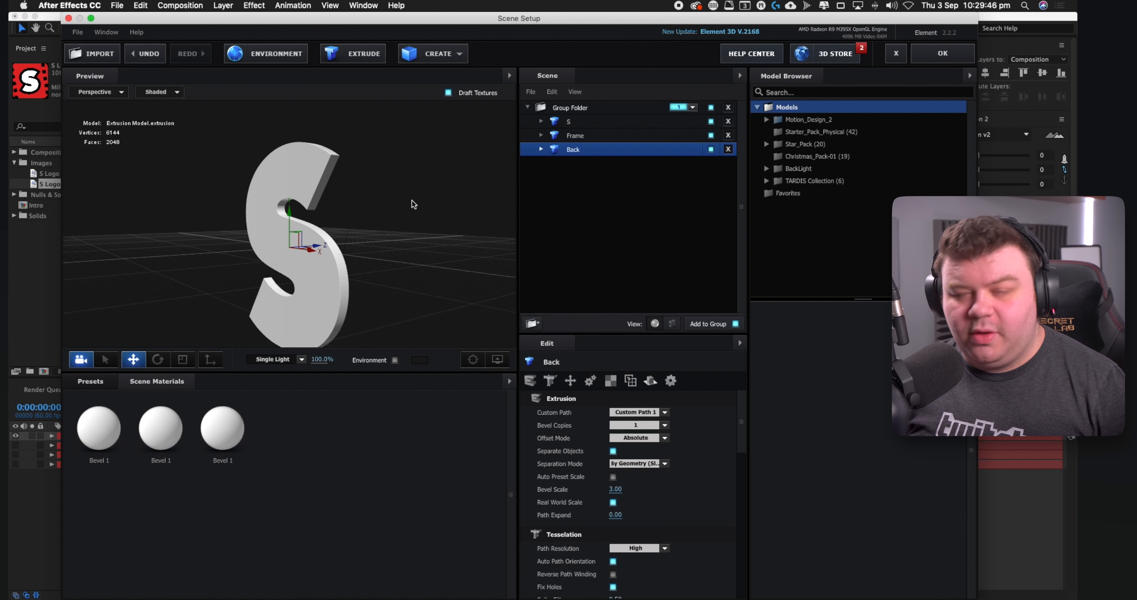
Step: Use Custom Path 1 for the S model, Custom Path 2 for Frame and Custom Path 3 for Back
{"action": "left_click_drag", "start_coordinate": [412, 201], "coordinate": [410, 196]}
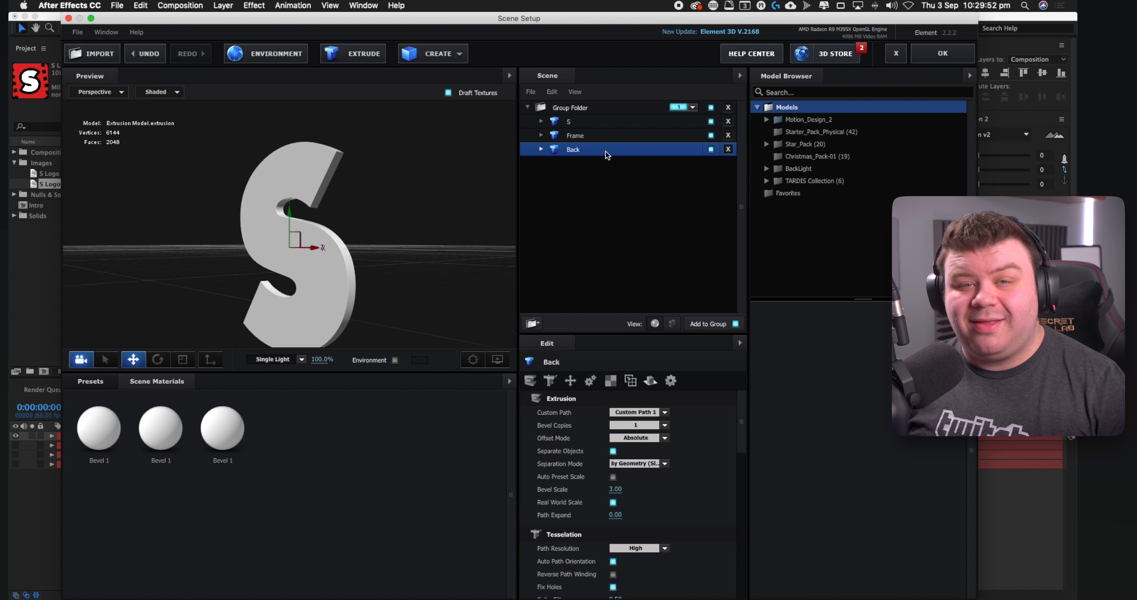
{"action": "left_click_drag", "start_coordinate": [445, 17], "coordinate": [454, 373]}
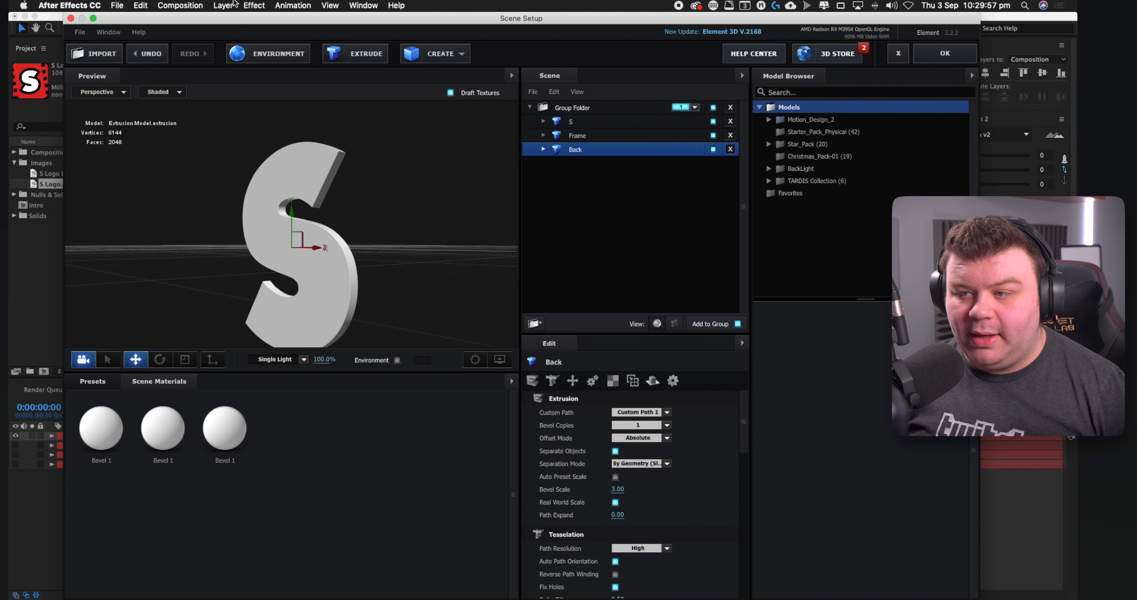
{"action": "double_click", "coordinate": [238, 374]}
{"action": "left_click", "coordinate": [568, 122]}
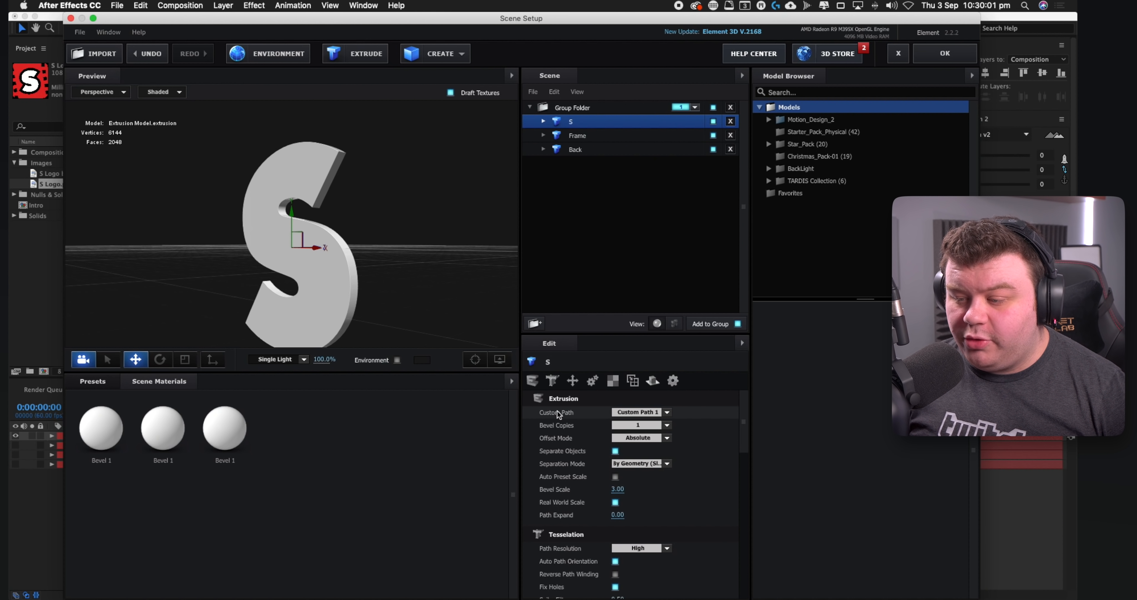
{"action": "left_click", "coordinate": [643, 412]}
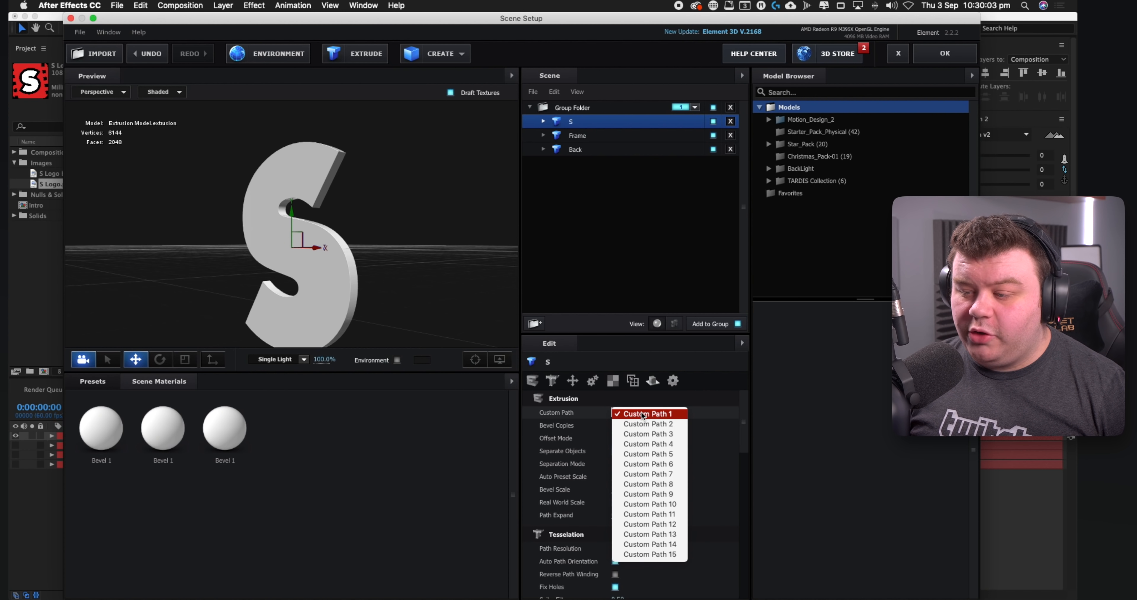
{"action": "left_click", "coordinate": [648, 434]}
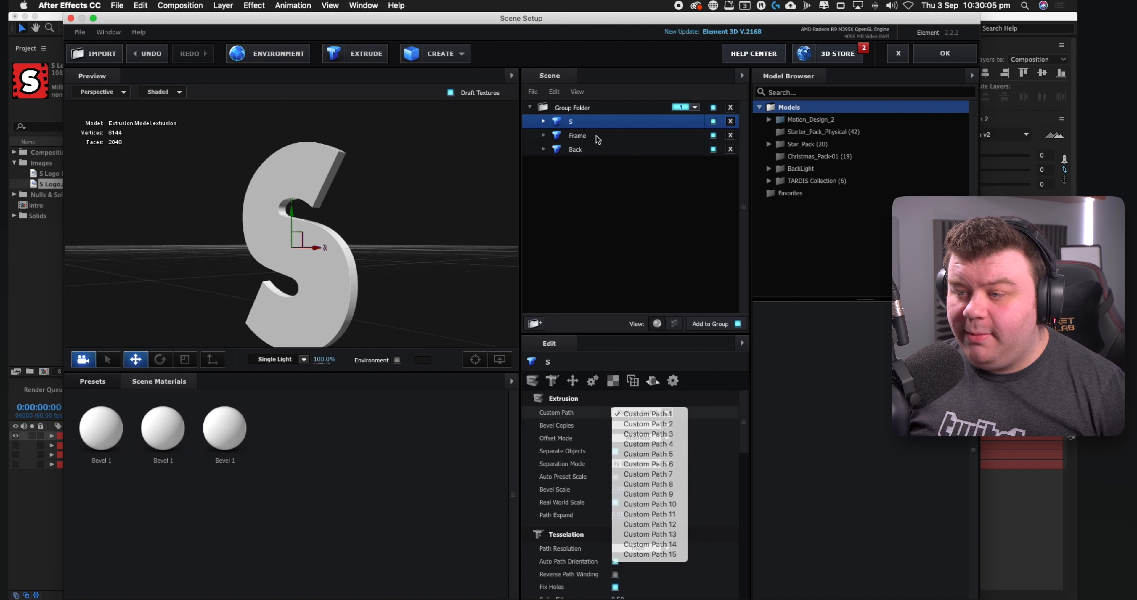
{"action": "left_click", "coordinate": [577, 136]}
{"action": "left_click", "coordinate": [581, 275]}
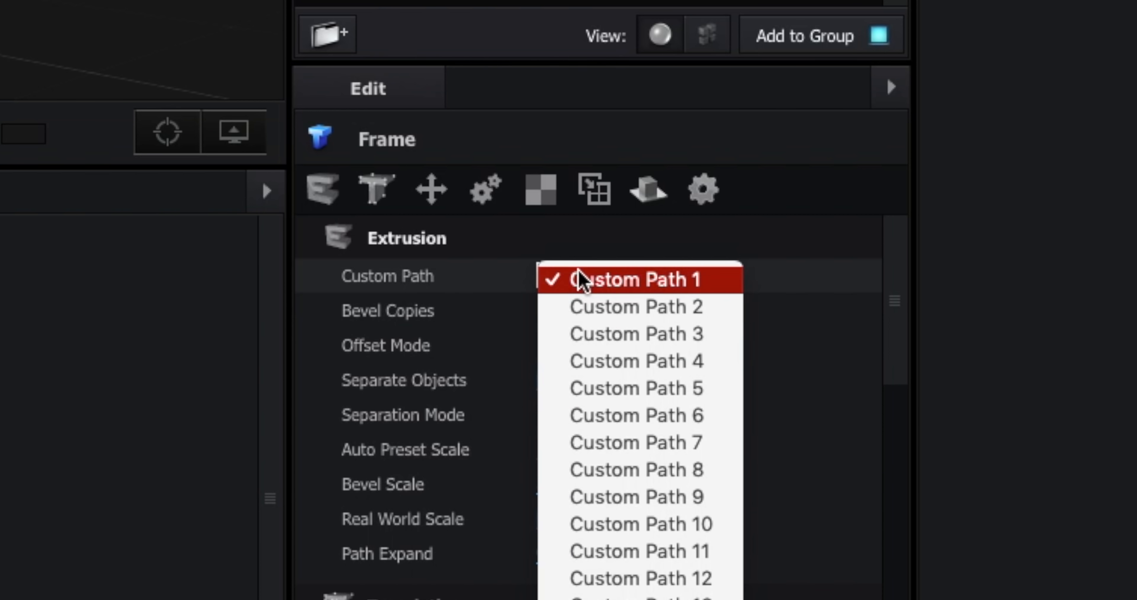
{"action": "left_click", "coordinate": [588, 310]}
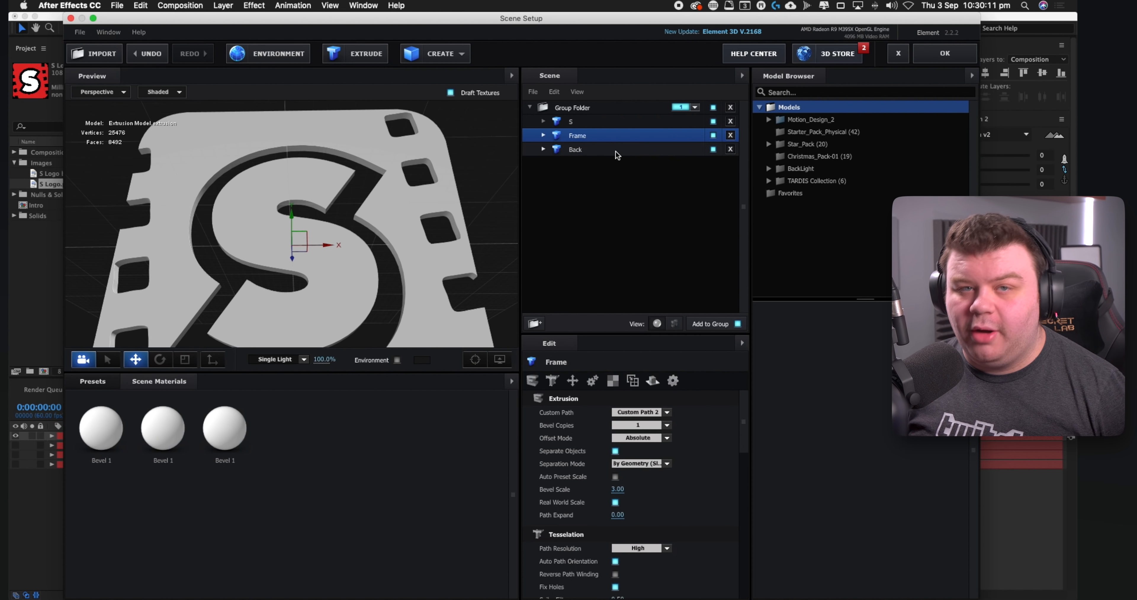
{"action": "left_click", "coordinate": [600, 150]}
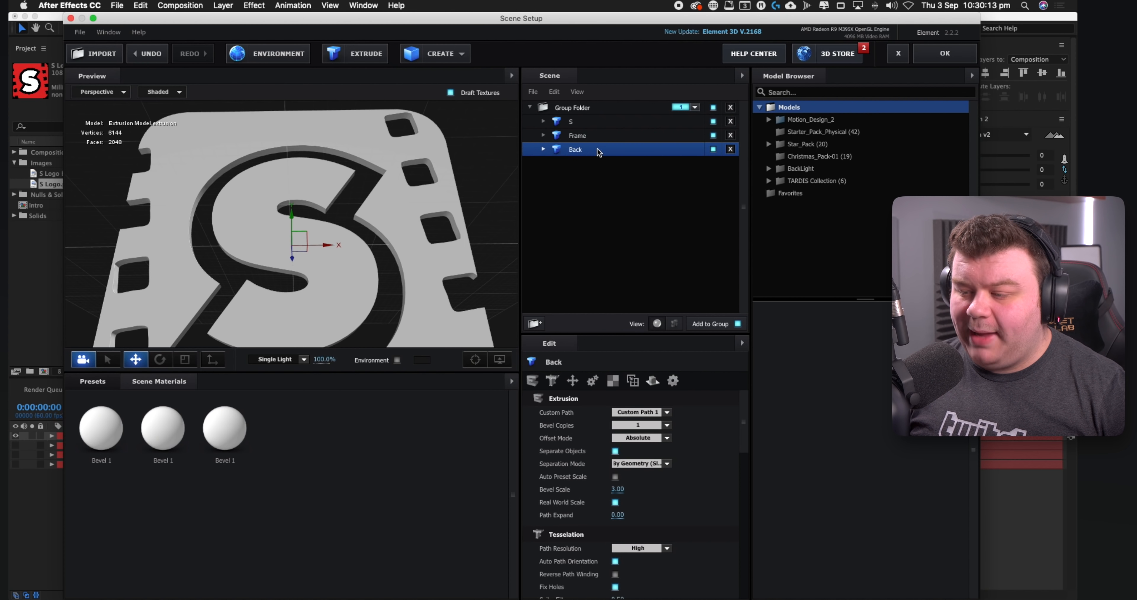
{"action": "left_click", "coordinate": [636, 412]}
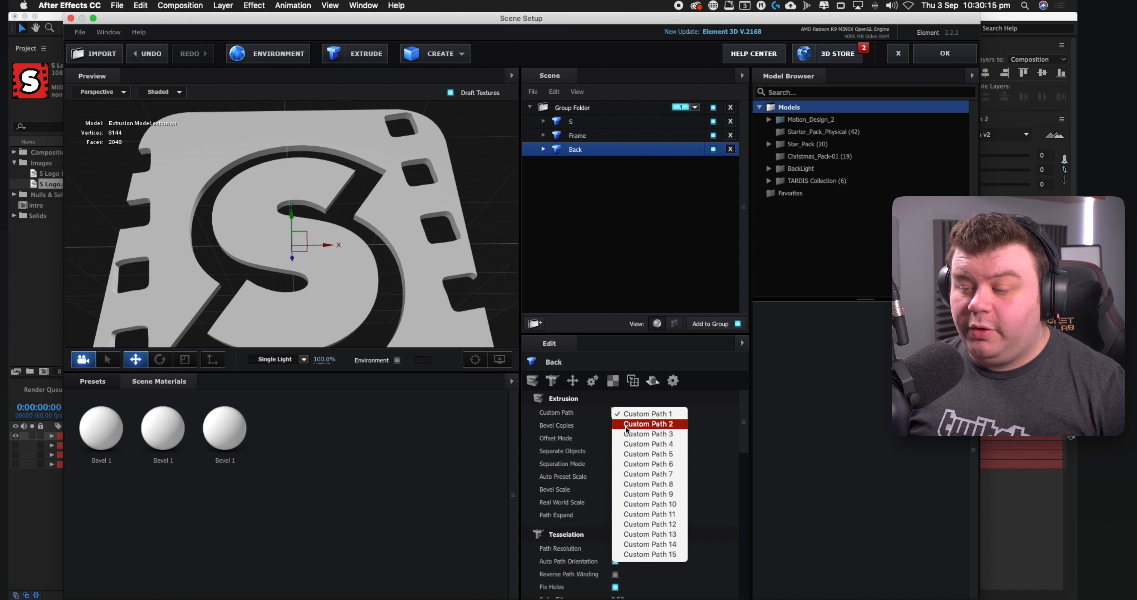
{"action": "left_click", "coordinate": [648, 433]}
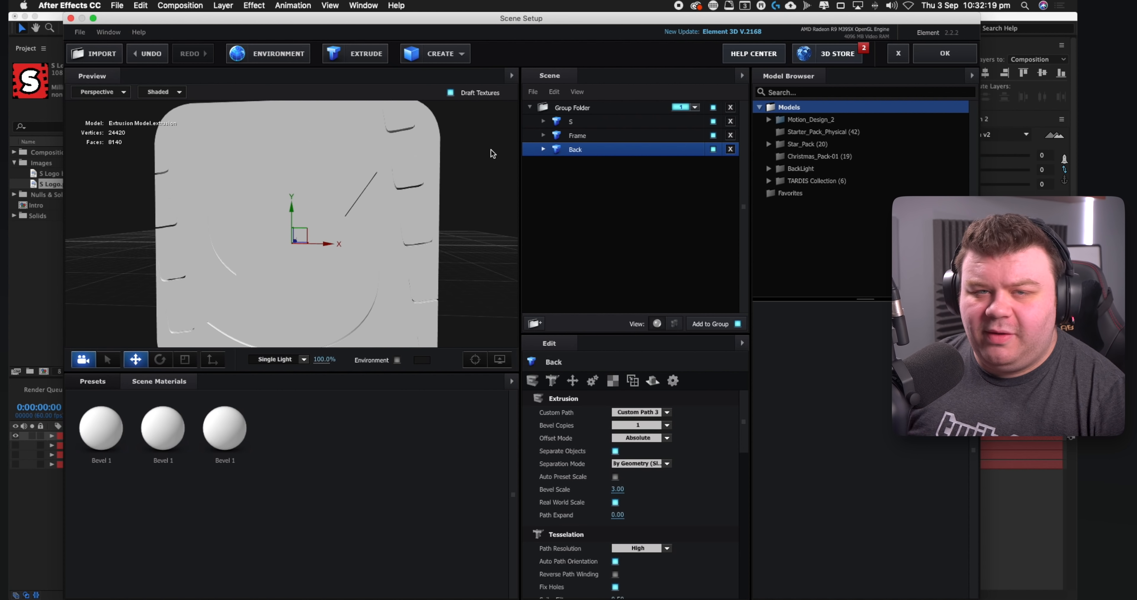
Step: On the Back model's Bevel 1, set Expand Edges to 1.19 and Bevel Size to 1.10
{"action": "mouse_move", "coordinate": [492, 150]}
{"action": "left_mouse_down"}
{"action": "mouse_move", "coordinate": [454, 130]}
{"action": "mouse_move", "coordinate": [433, 152]}
{"action": "mouse_move", "coordinate": [491, 159]}
{"action": "left_mouse_up"}
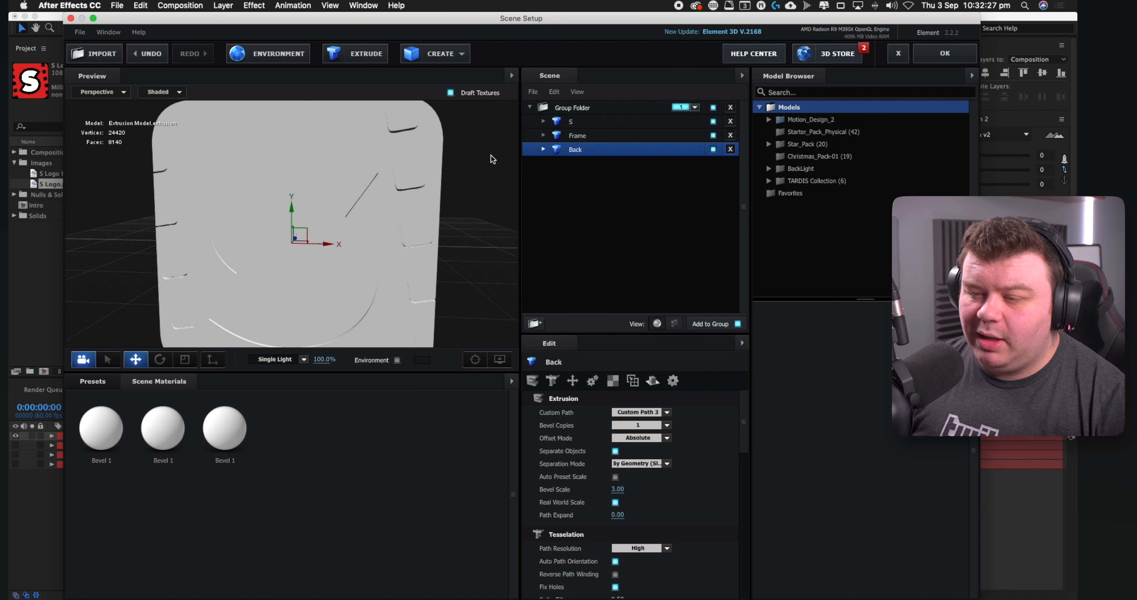
{"action": "left_click_drag", "start_coordinate": [493, 160], "coordinate": [493, 150]}
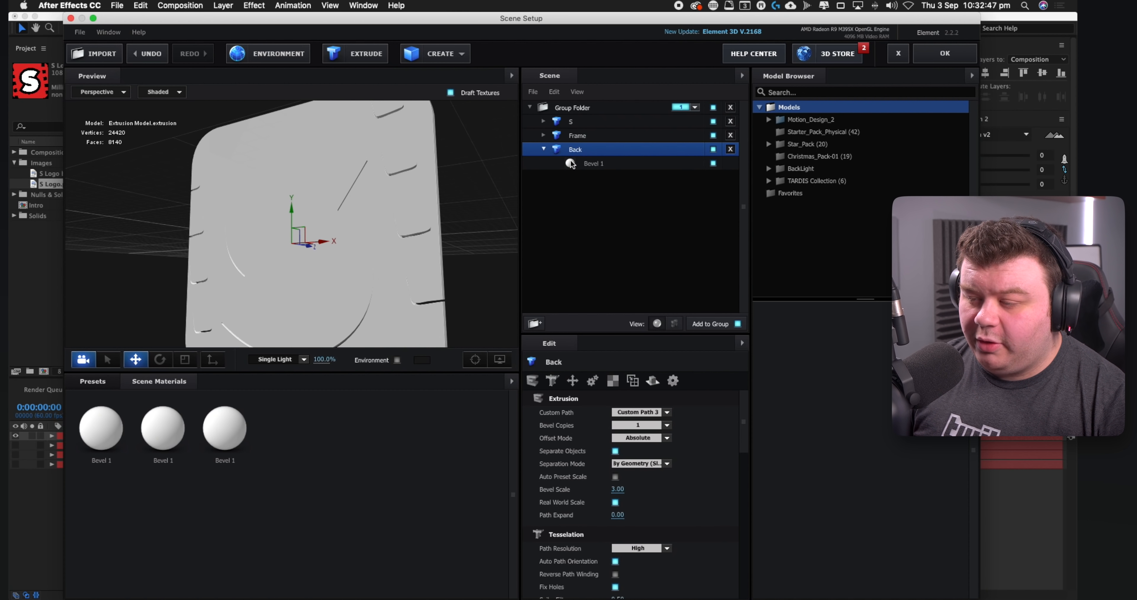
{"action": "left_click", "coordinate": [582, 165]}
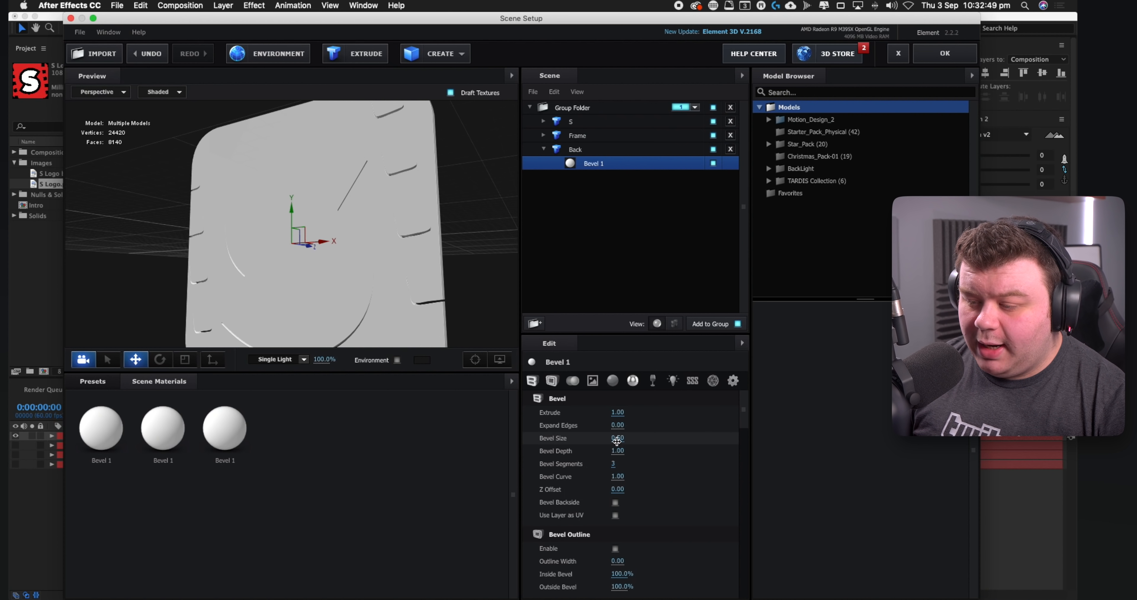
{"action": "left_click_drag", "start_coordinate": [626, 425], "coordinate": [741, 432]}
{"action": "left_click_drag", "start_coordinate": [414, 247], "coordinate": [446, 231]}
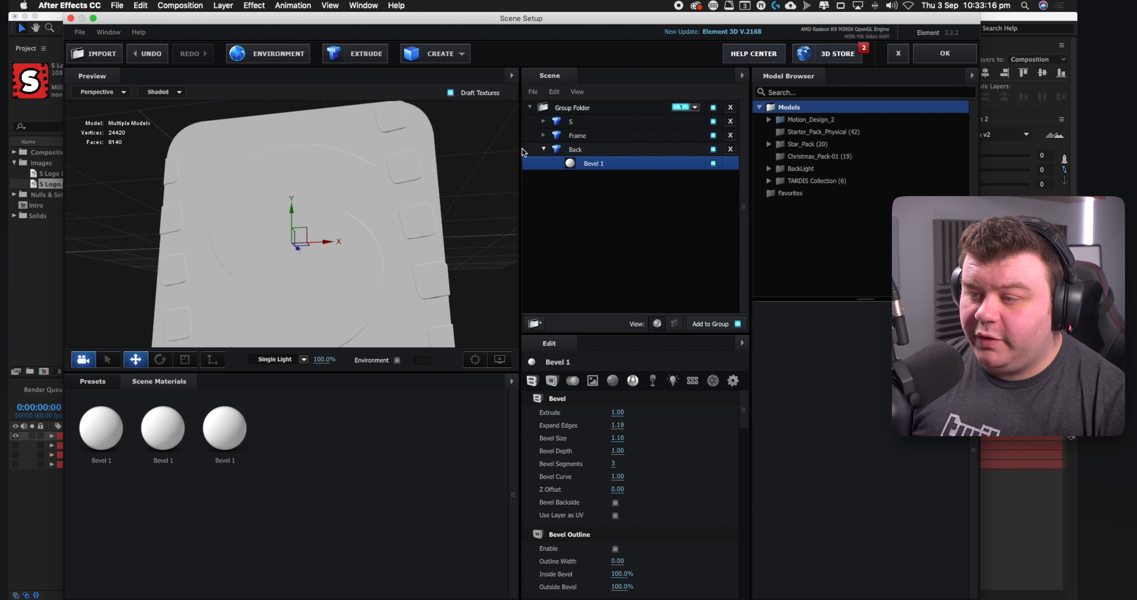
{"action": "left_click", "coordinate": [543, 149]}
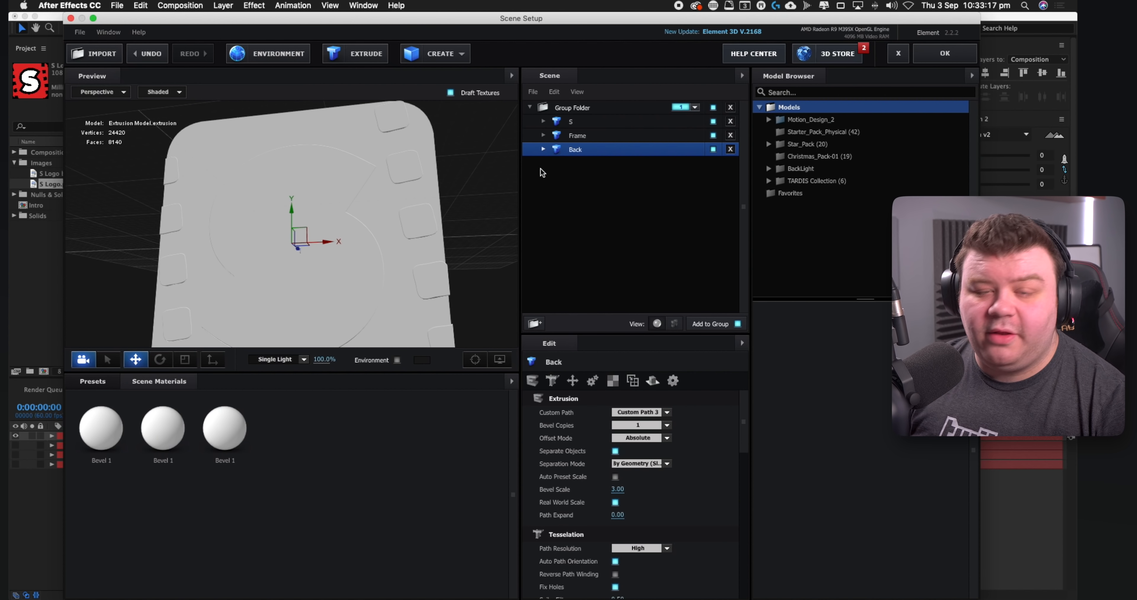
Step: Apply the Paint_Red material from the Physical presets to the Frame model
{"action": "left_click", "coordinate": [88, 386]}
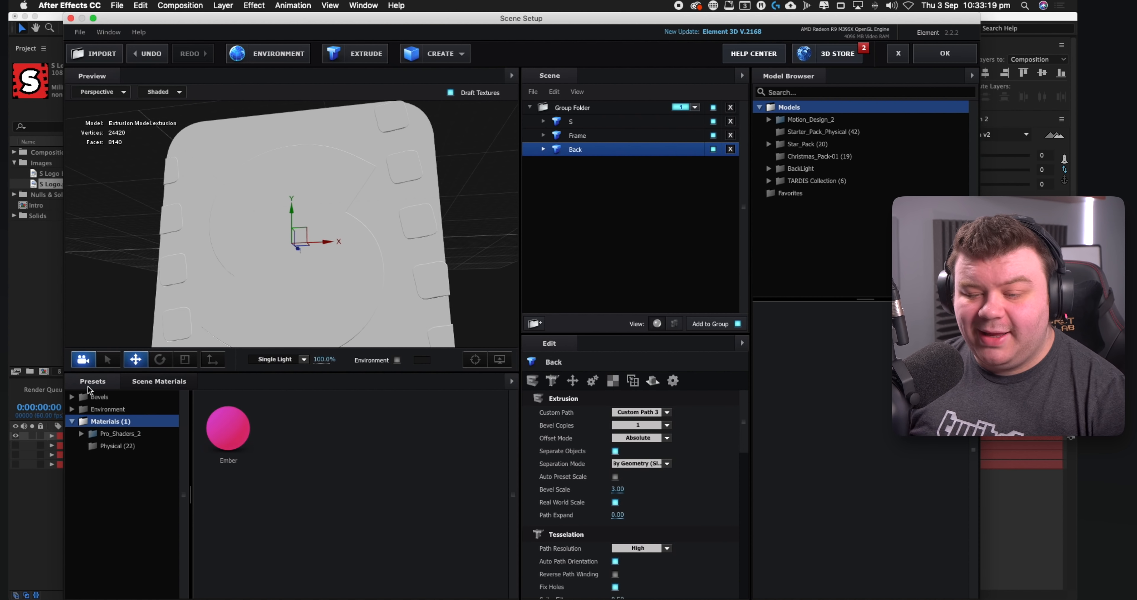
{"action": "left_click", "coordinate": [112, 447]}
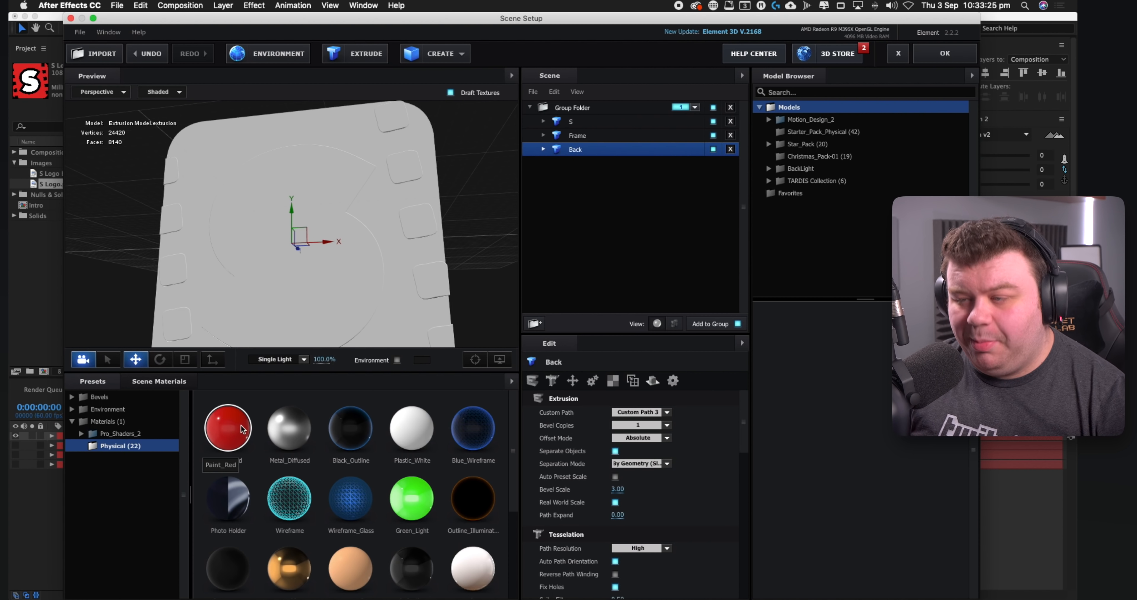
{"action": "left_click", "coordinate": [592, 138]}
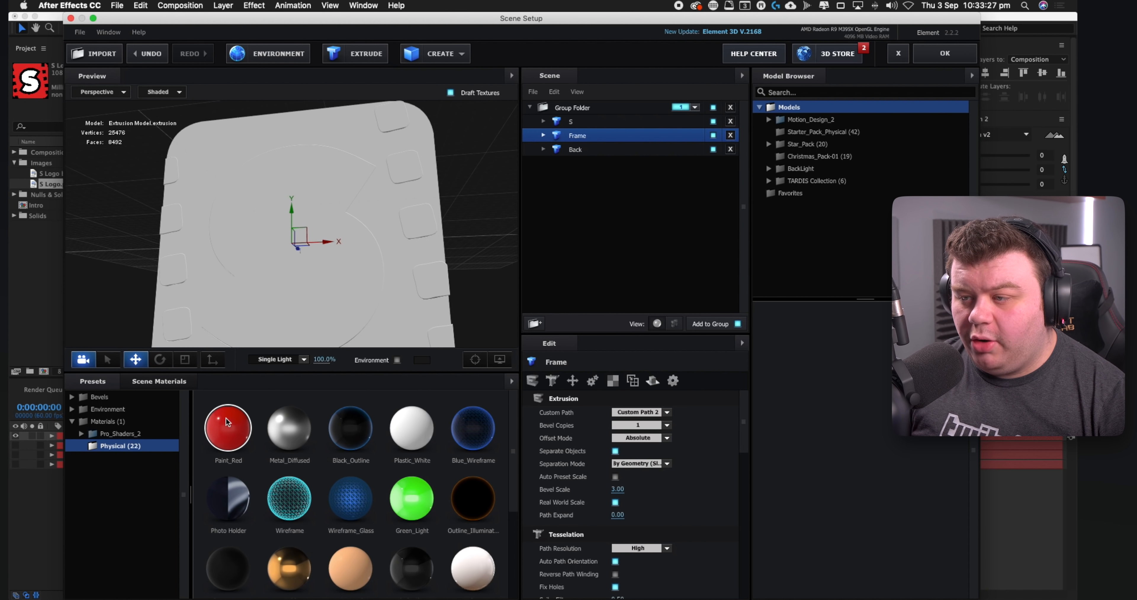
{"action": "mouse_move", "coordinate": [233, 435]}
{"action": "left_mouse_down"}
{"action": "mouse_move", "coordinate": [413, 274]}
{"action": "mouse_move", "coordinate": [608, 136]}
{"action": "left_mouse_up"}
{"action": "mouse_move", "coordinate": [498, 175]}
{"action": "left_mouse_down"}
{"action": "mouse_move", "coordinate": [498, 201]}
{"action": "mouse_move", "coordinate": [494, 190]}
{"action": "left_mouse_up"}
Step: Apply the Black_Gloss material to the Back model and the White material to the S model
{"action": "scroll", "coordinate": [390, 518], "scroll_direction": "down", "scroll_amount": 2}
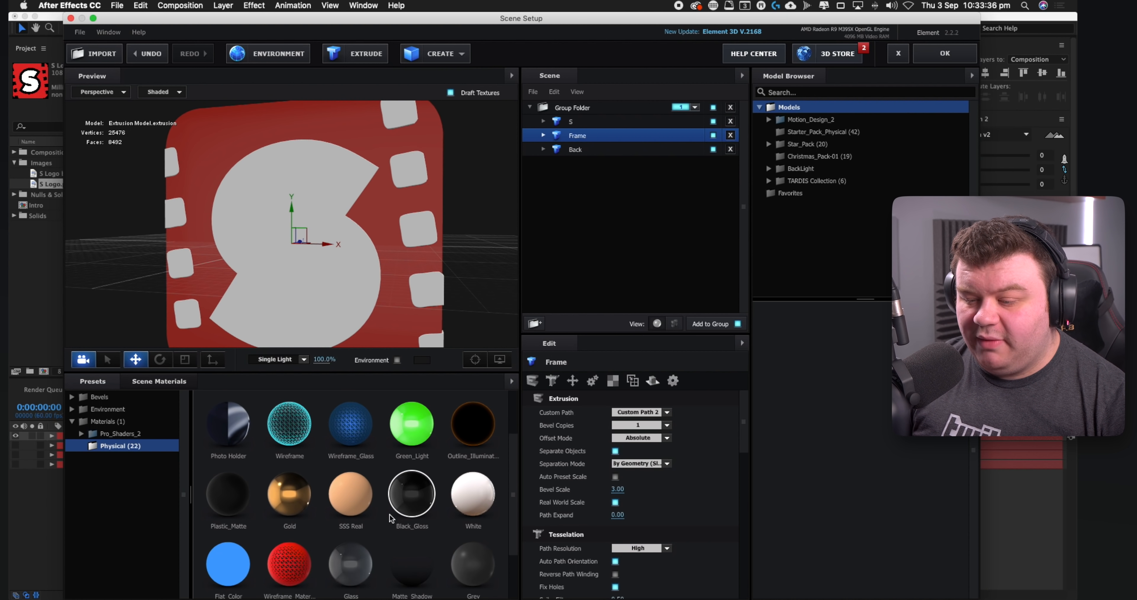
{"action": "left_click_drag", "start_coordinate": [407, 489], "coordinate": [592, 154]}
{"action": "left_click_drag", "start_coordinate": [430, 241], "coordinate": [477, 216]}
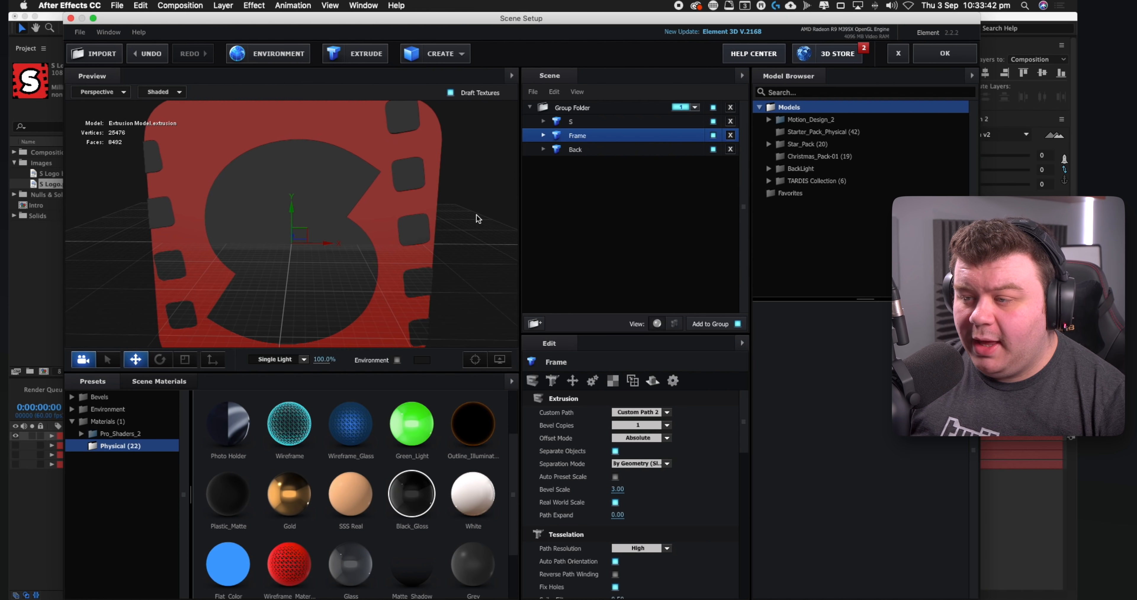
{"action": "left_click", "coordinate": [572, 125]}
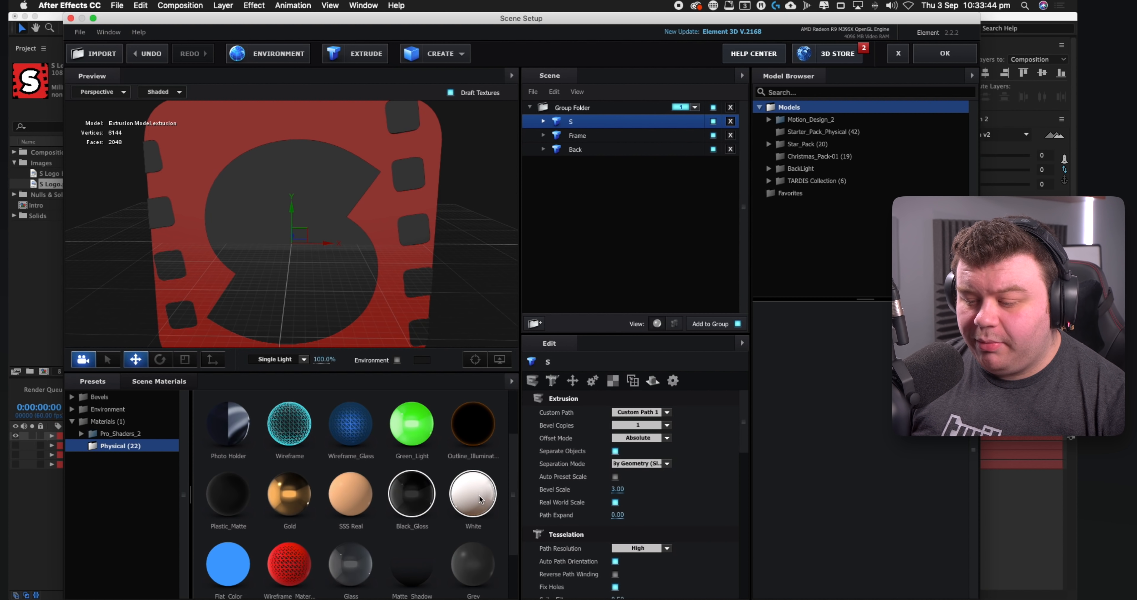
{"action": "left_click_drag", "start_coordinate": [477, 500], "coordinate": [570, 125]}
{"action": "left_click_drag", "start_coordinate": [468, 220], "coordinate": [415, 213]}
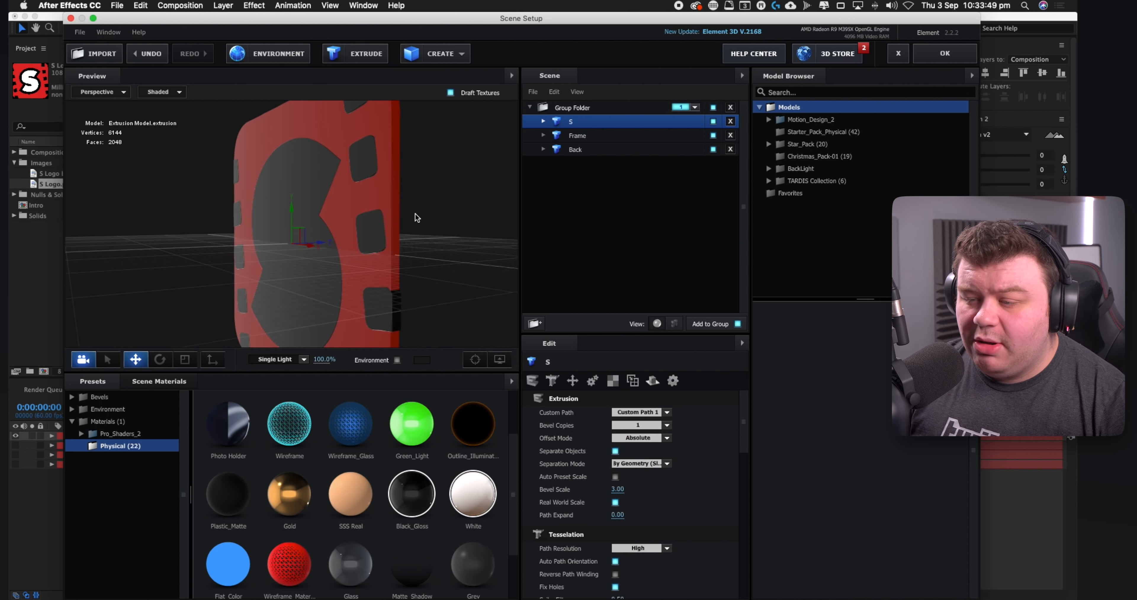
Step: Move the Back model along the Z axis so it sits behind the S and the Frame
{"action": "left_click", "coordinate": [623, 150]}
{"action": "left_click_drag", "start_coordinate": [438, 168], "coordinate": [366, 180]}
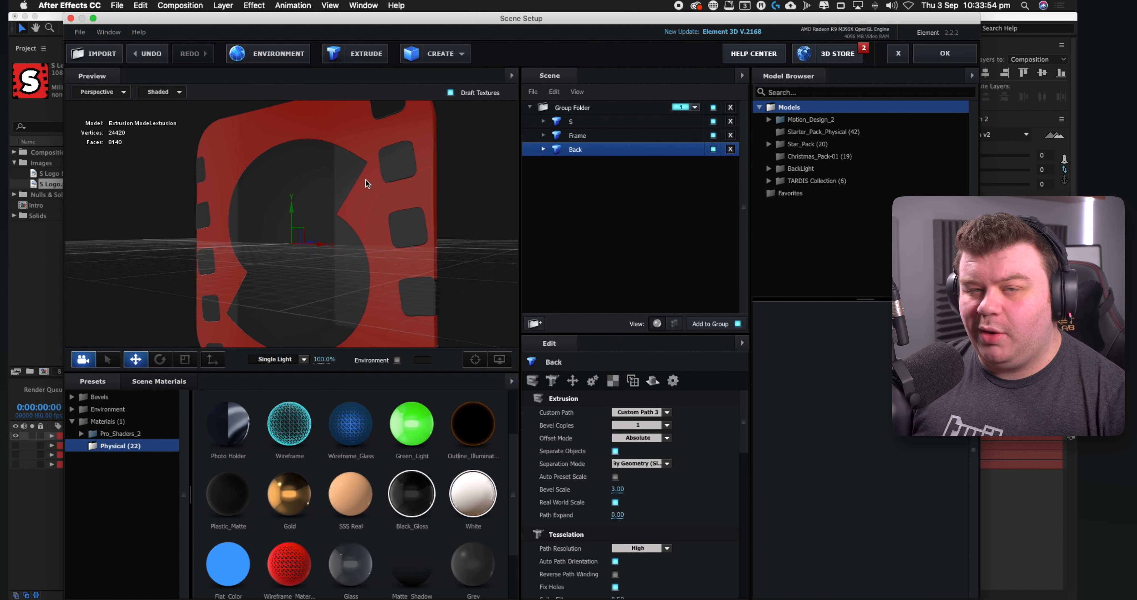
{"action": "left_click_drag", "start_coordinate": [470, 211], "coordinate": [477, 246]}
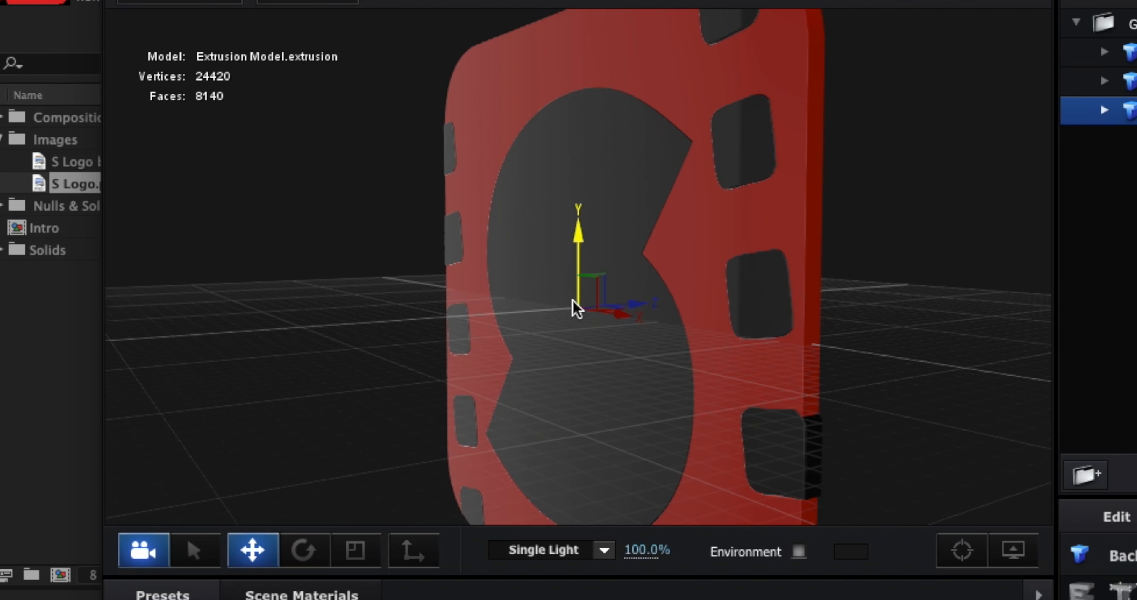
{"action": "left_click_drag", "start_coordinate": [631, 302], "coordinate": [992, 202]}
{"action": "left_click_drag", "start_coordinate": [770, 155], "coordinate": [584, 192]}
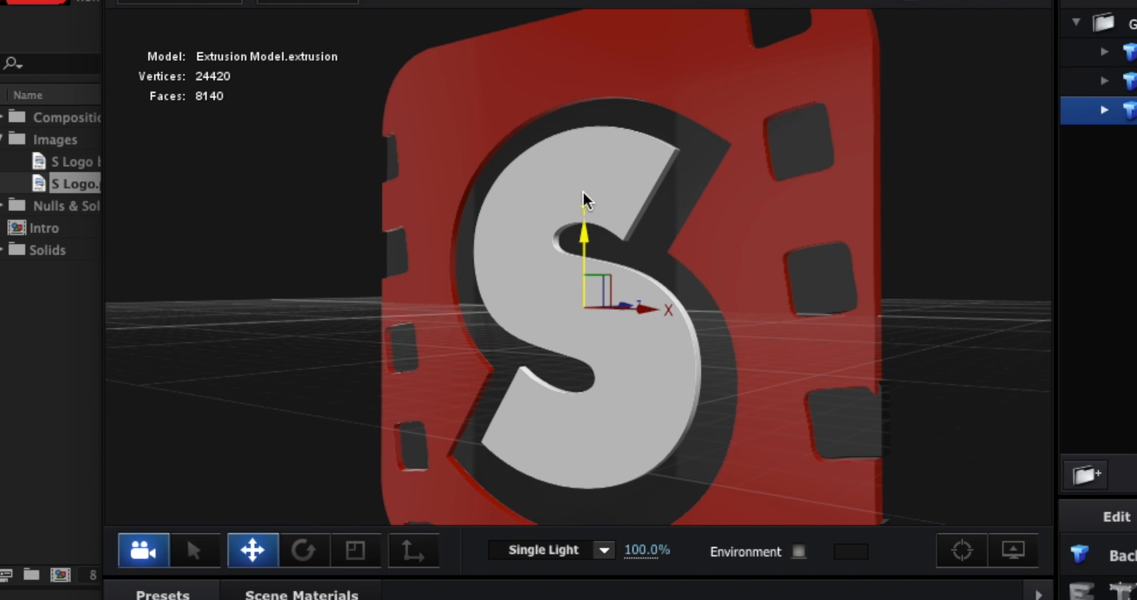
{"action": "left_click_drag", "start_coordinate": [729, 393], "coordinate": [833, 253]}
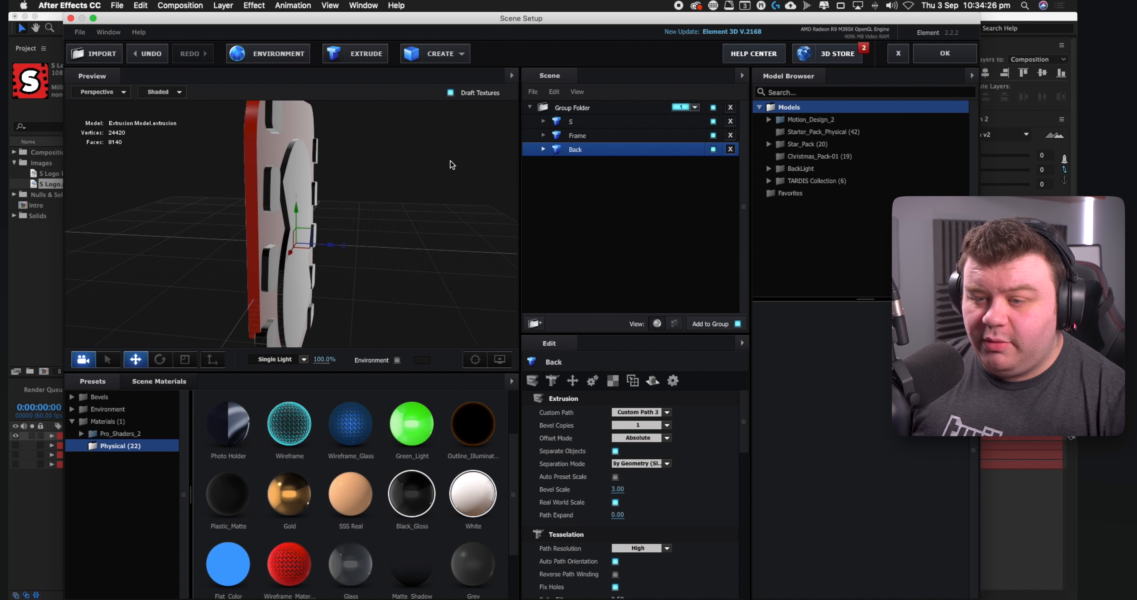
{"action": "left_click_drag", "start_coordinate": [450, 160], "coordinate": [314, 242]}
{"action": "left_click_drag", "start_coordinate": [385, 198], "coordinate": [303, 148]}
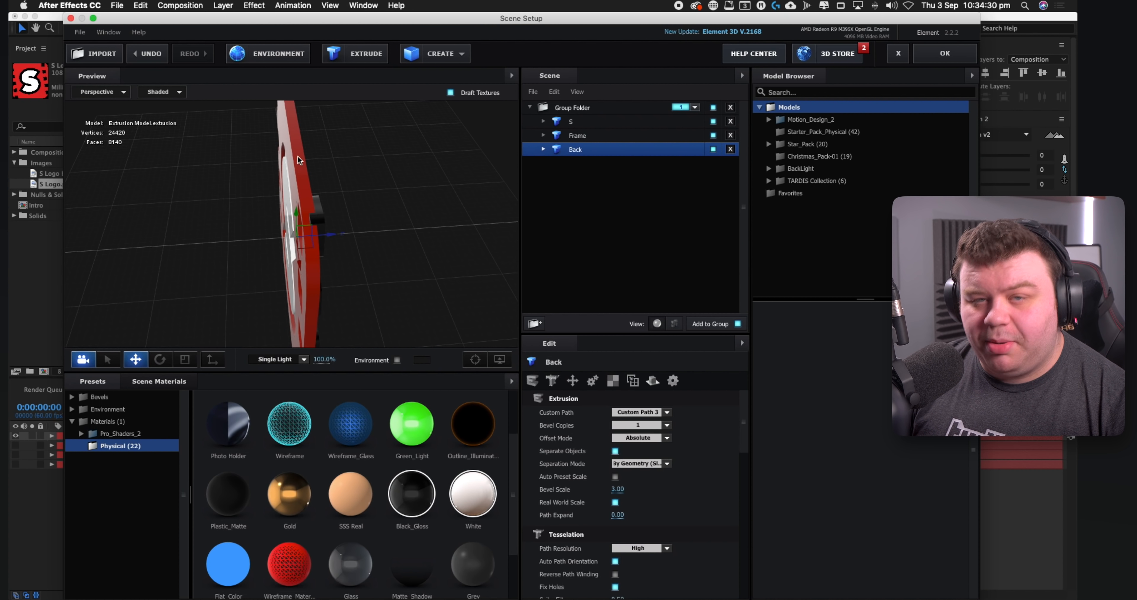
Step: Set the Extrude of the Frame model's Paint_Red bevel to 3.96
{"action": "left_click", "coordinate": [544, 136]}
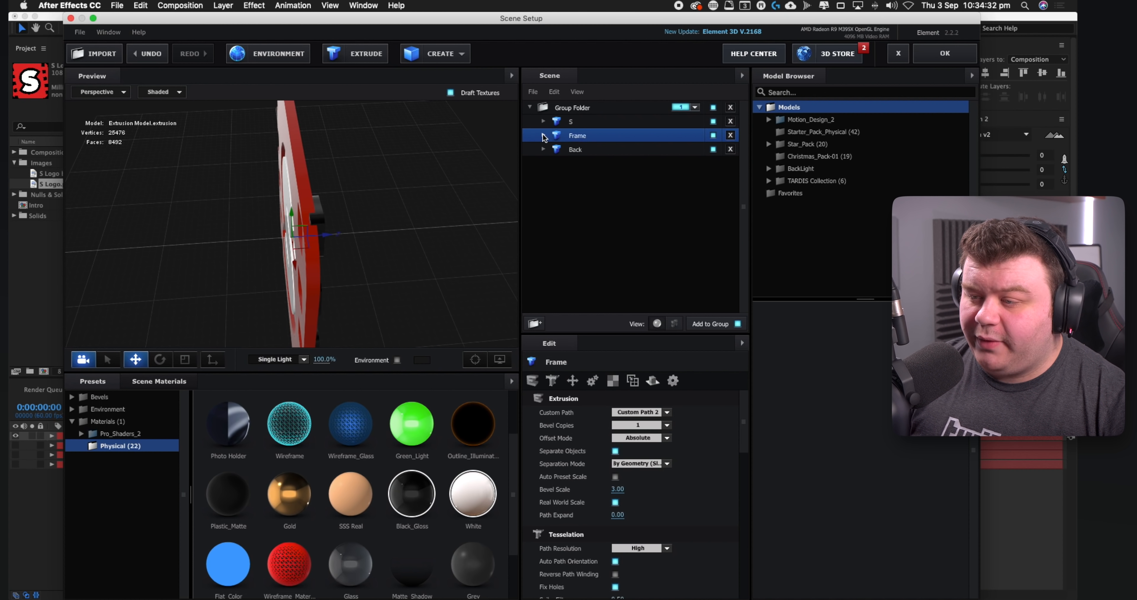
{"action": "left_click", "coordinate": [543, 136]}
{"action": "left_click", "coordinate": [585, 150]}
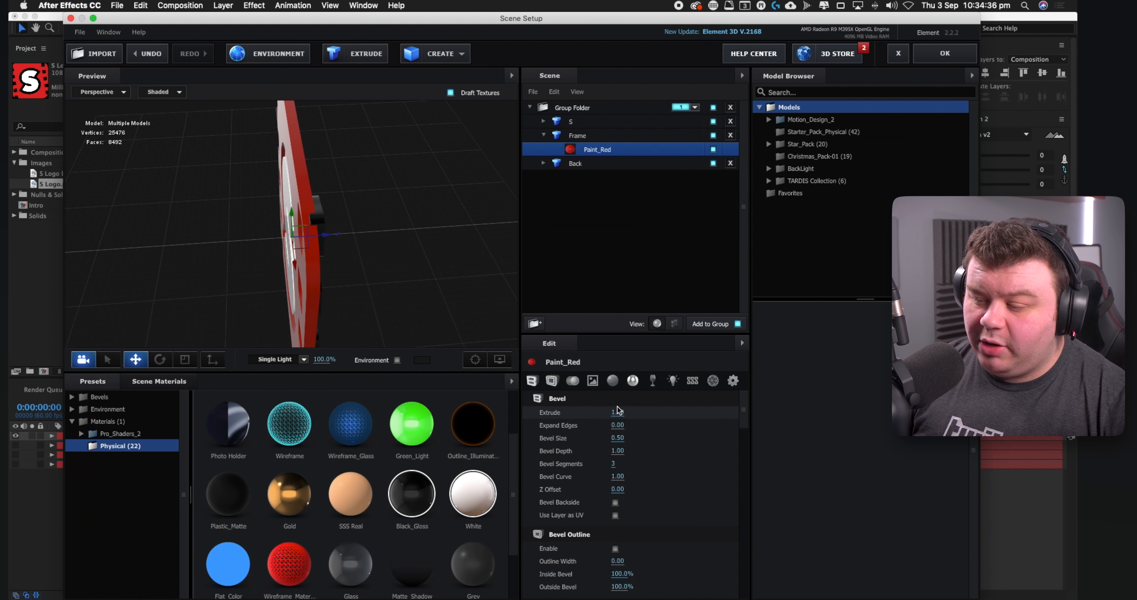
{"action": "left_click_drag", "start_coordinate": [616, 411], "coordinate": [645, 412]}
{"action": "left_click_drag", "start_coordinate": [753, 196], "coordinate": [1099, 207]}
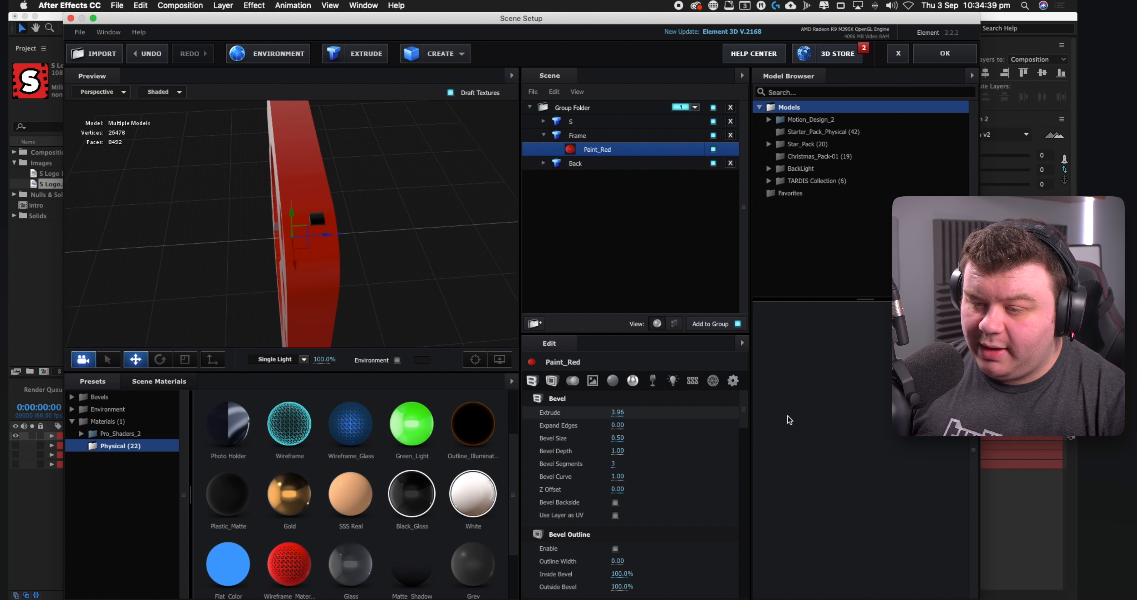
{"action": "left_click_drag", "start_coordinate": [486, 265], "coordinate": [405, 222]}
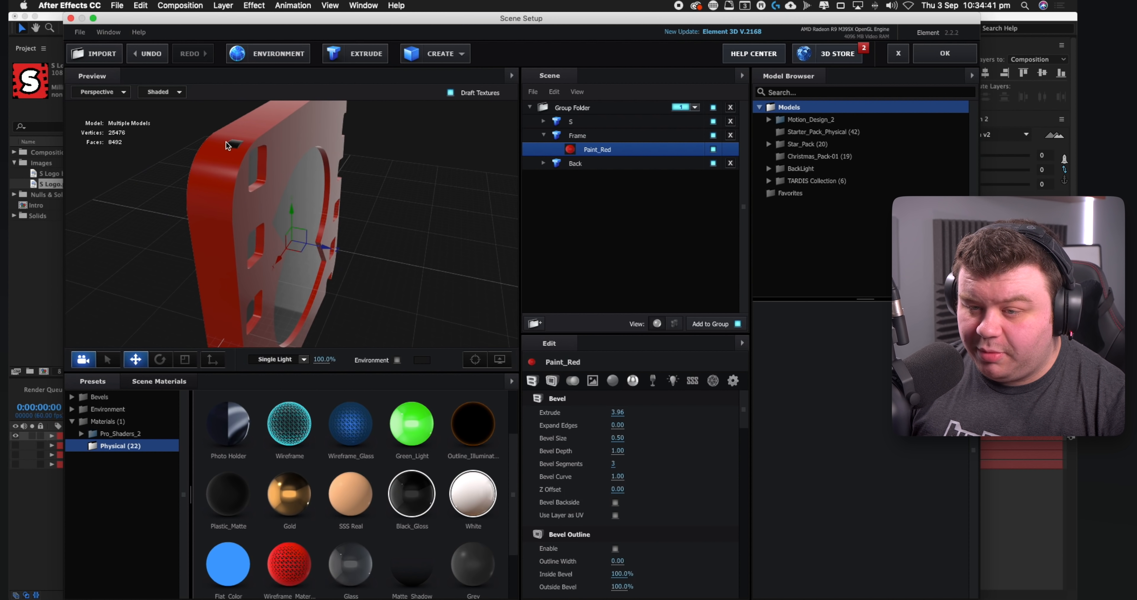
Step: On the Back model's Black_Gloss bevel, set Expand Edges to -0.21 and Extrude to 2.49
{"action": "left_click", "coordinate": [576, 164]}
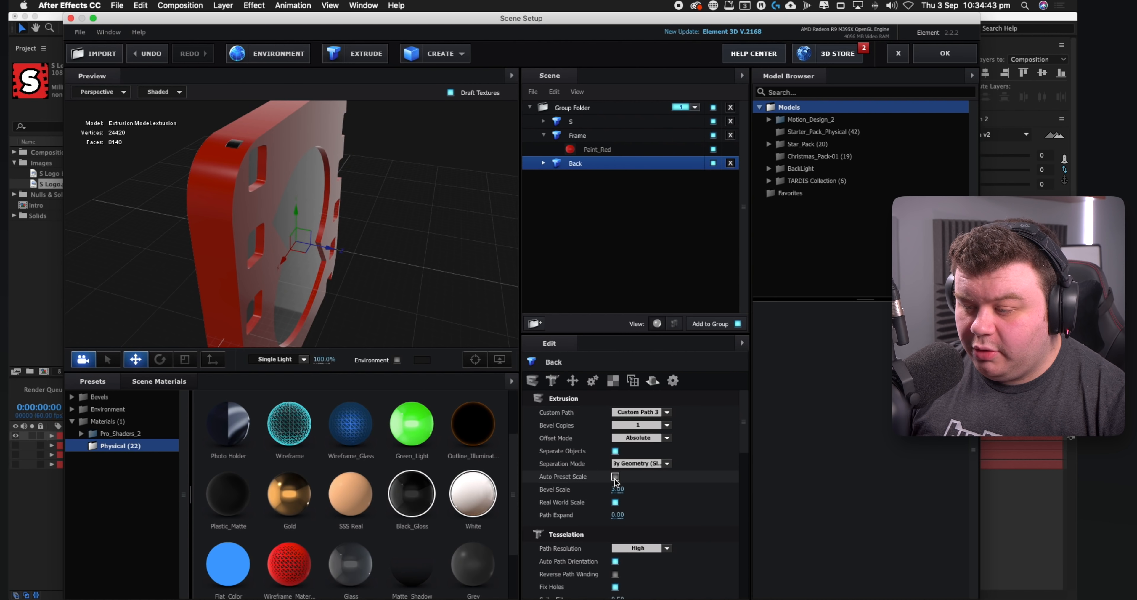
{"action": "left_click", "coordinate": [542, 164]}
{"action": "left_click", "coordinate": [589, 177]}
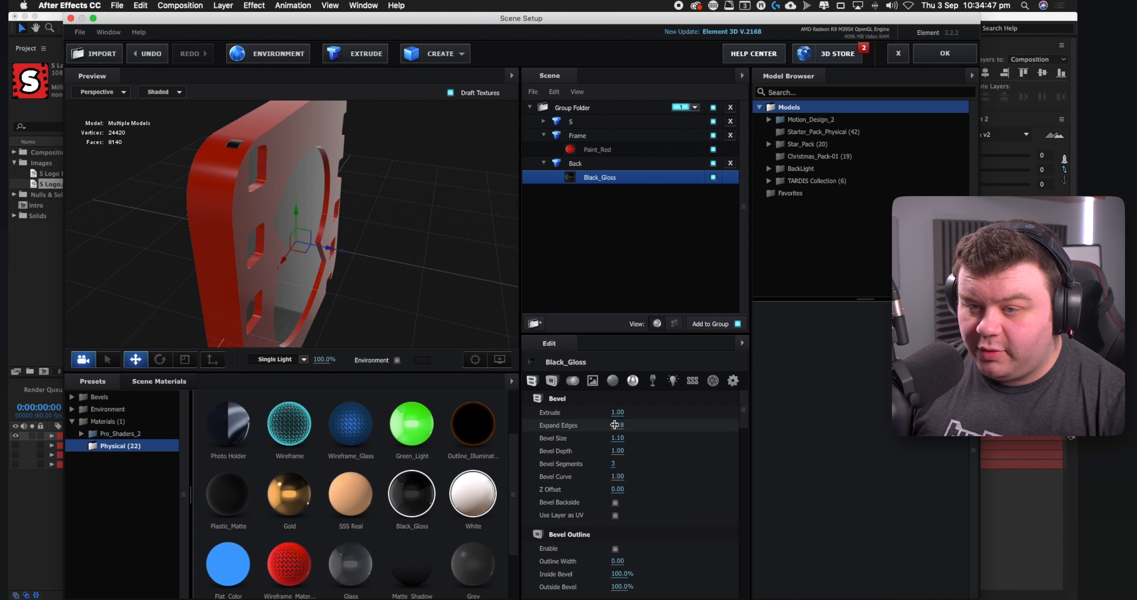
{"action": "left_click_drag", "start_coordinate": [608, 425], "coordinate": [531, 424]}
{"action": "left_click_drag", "start_coordinate": [419, 254], "coordinate": [480, 152]}
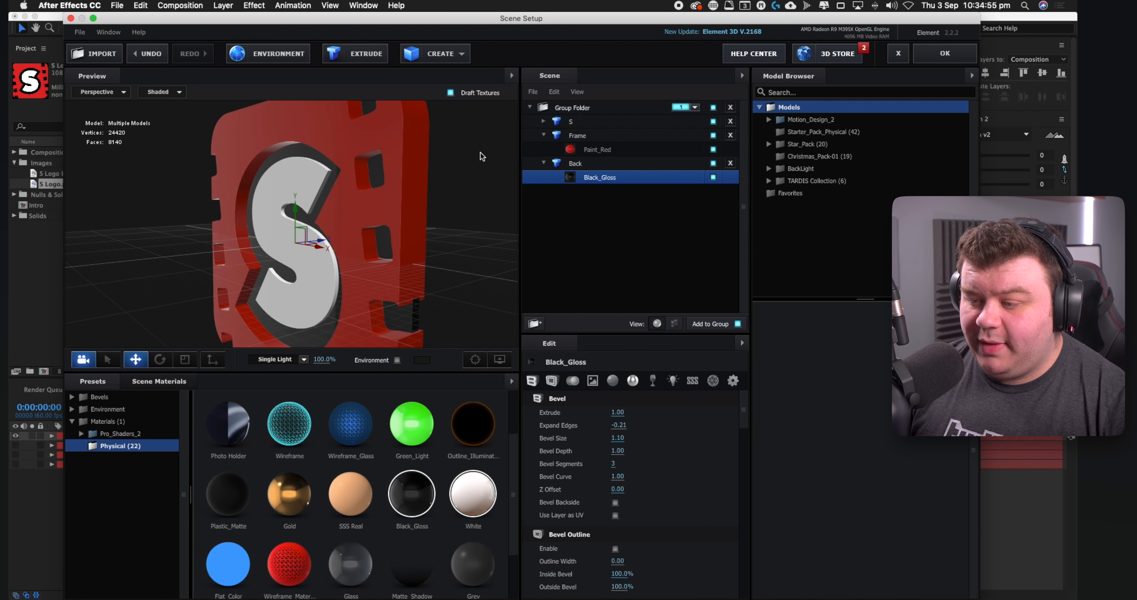
{"action": "left_click_drag", "start_coordinate": [616, 411], "coordinate": [703, 413]}
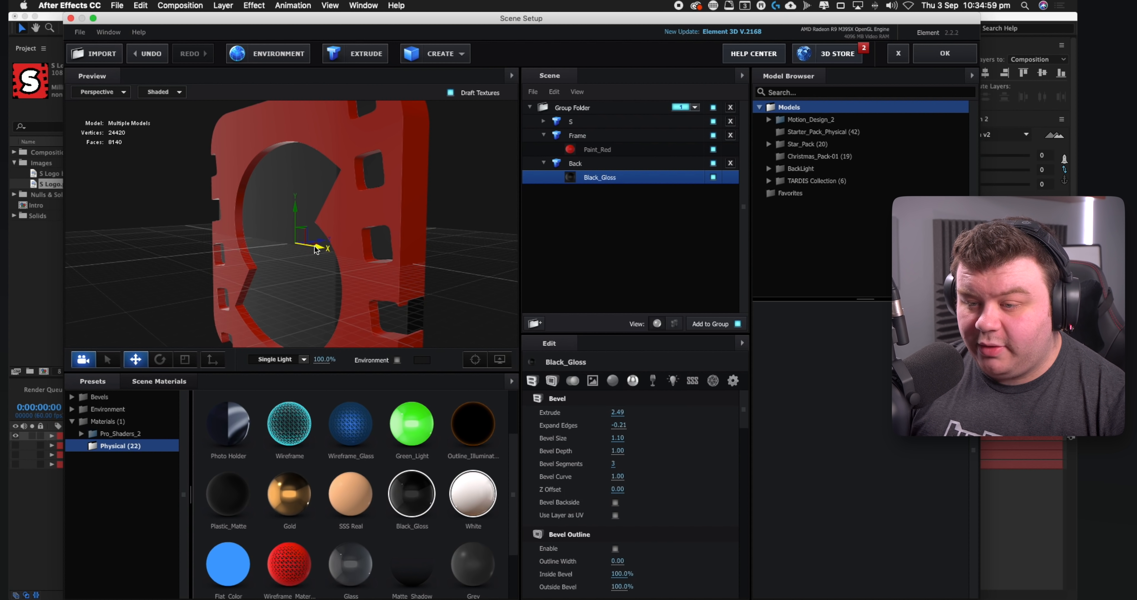
{"action": "left_click_drag", "start_coordinate": [317, 236], "coordinate": [386, 197]}
Step: Set the Extrude of the S model's White bevel to 2.98
{"action": "left_click", "coordinate": [572, 117]}
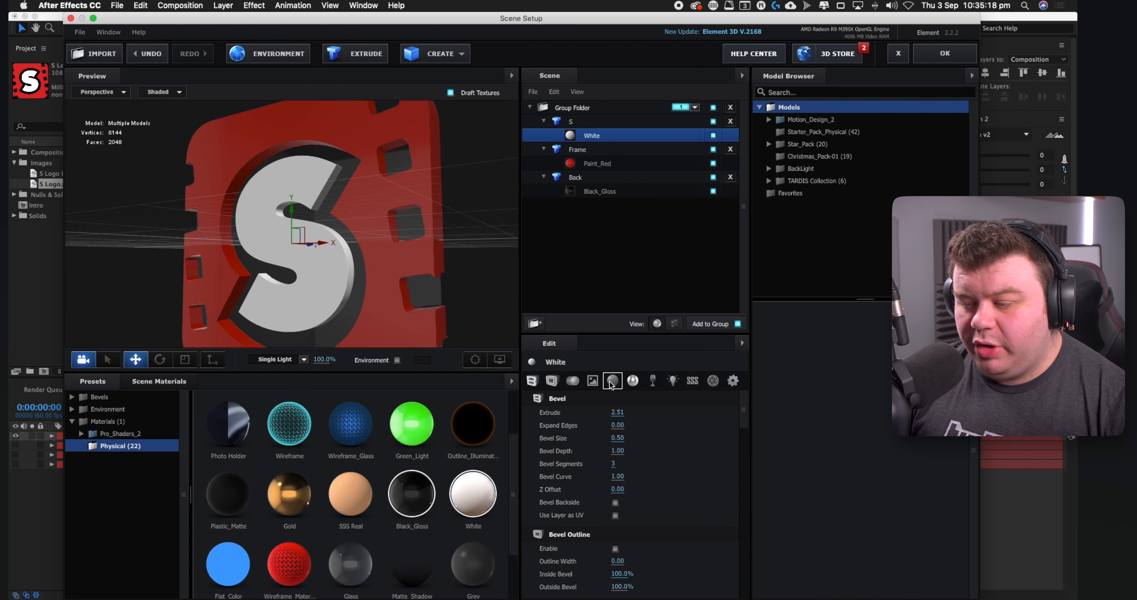
{"action": "left_click_drag", "start_coordinate": [617, 412], "coordinate": [642, 414]}
{"action": "left_click_drag", "start_coordinate": [463, 261], "coordinate": [455, 210]}
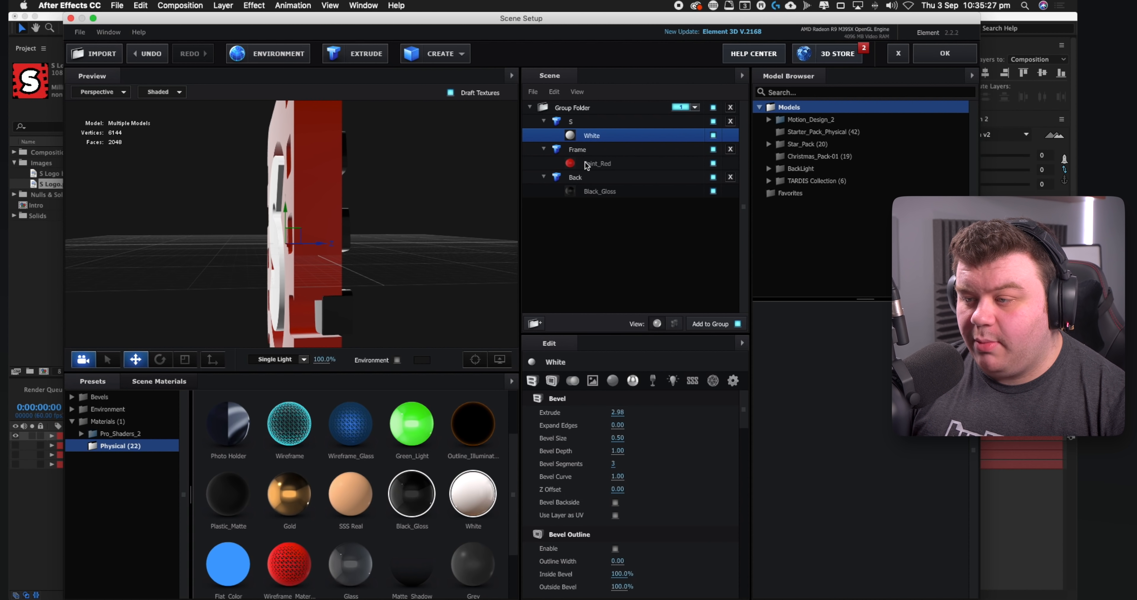
{"action": "left_click_drag", "start_coordinate": [322, 245], "coordinate": [423, 244]}
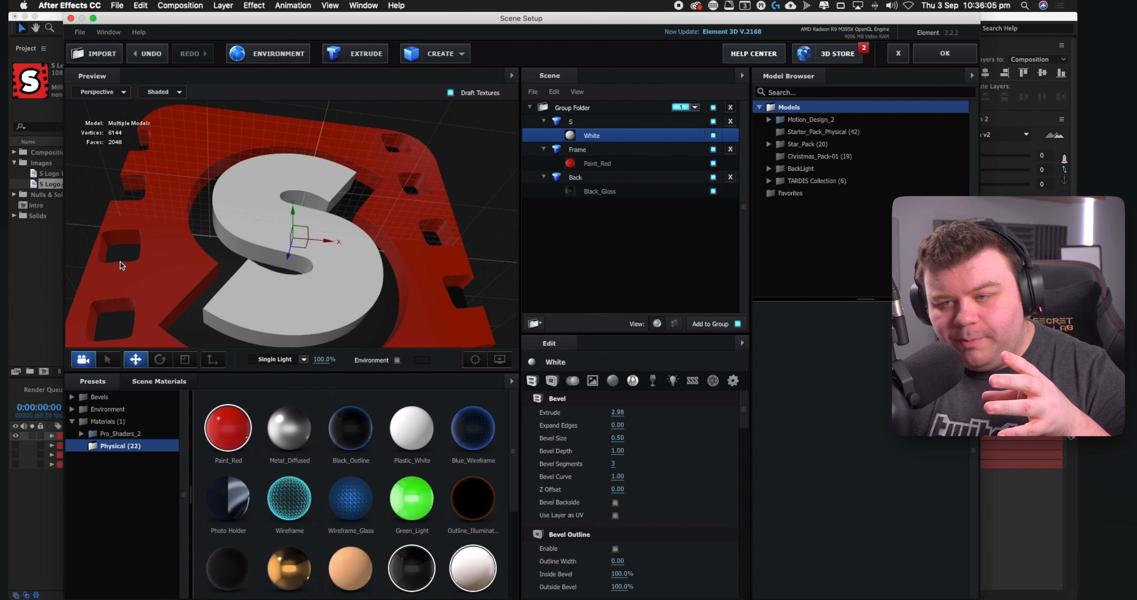
{"action": "left_click_drag", "start_coordinate": [142, 247], "coordinate": [137, 272]}
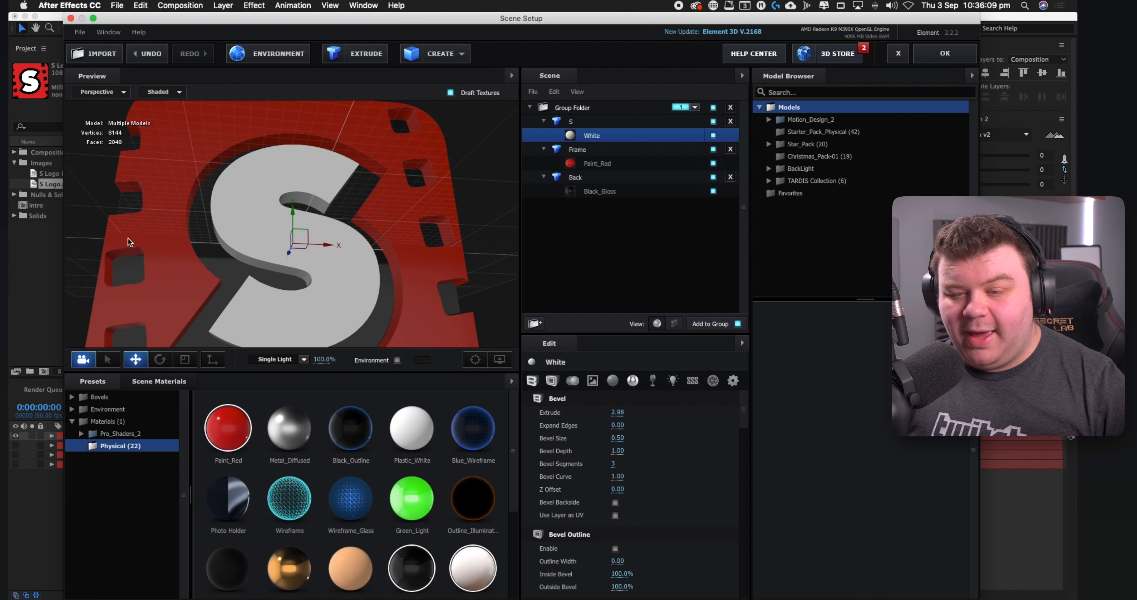
{"action": "mouse_move", "coordinate": [131, 258]}
{"action": "left_mouse_down"}
{"action": "mouse_move", "coordinate": [104, 256]}
{"action": "mouse_move", "coordinate": [147, 249]}
{"action": "left_mouse_up"}
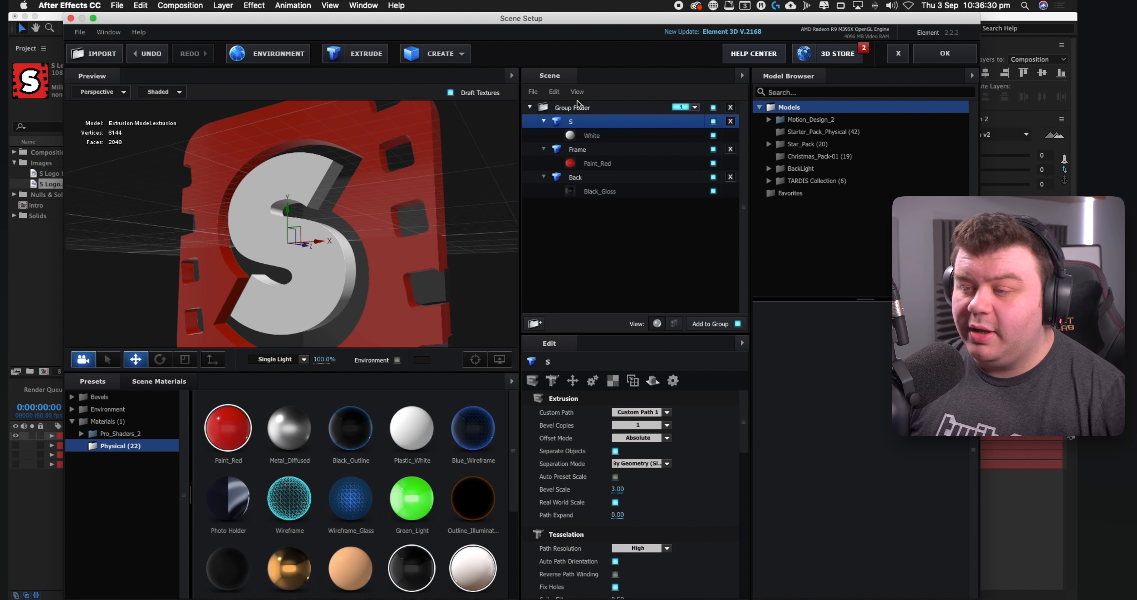
{"action": "left_click_drag", "start_coordinate": [303, 171], "coordinate": [344, 166]}
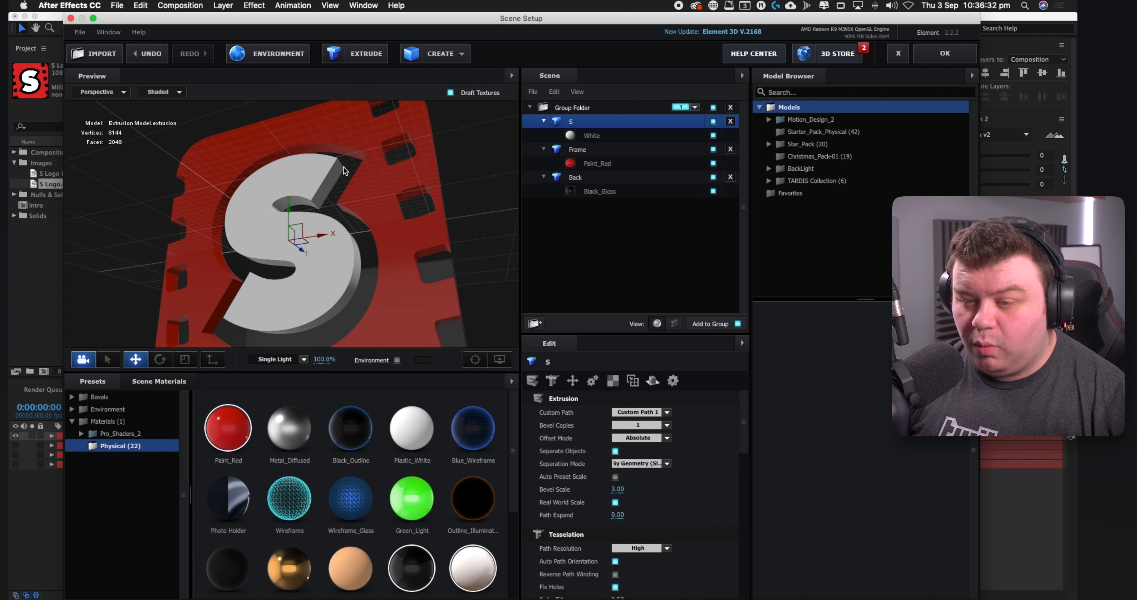
Step: Assign the S model to Auxiliary Animation Channel 1
{"action": "right_click", "coordinate": [586, 121]}
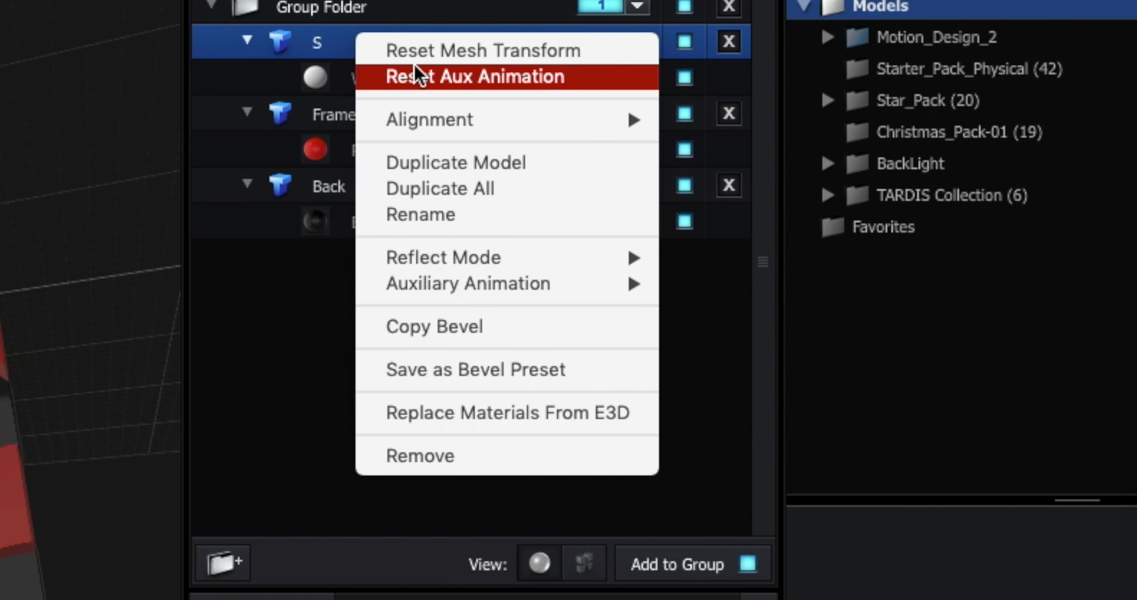
{"action": "mouse_move", "coordinate": [616, 207]}
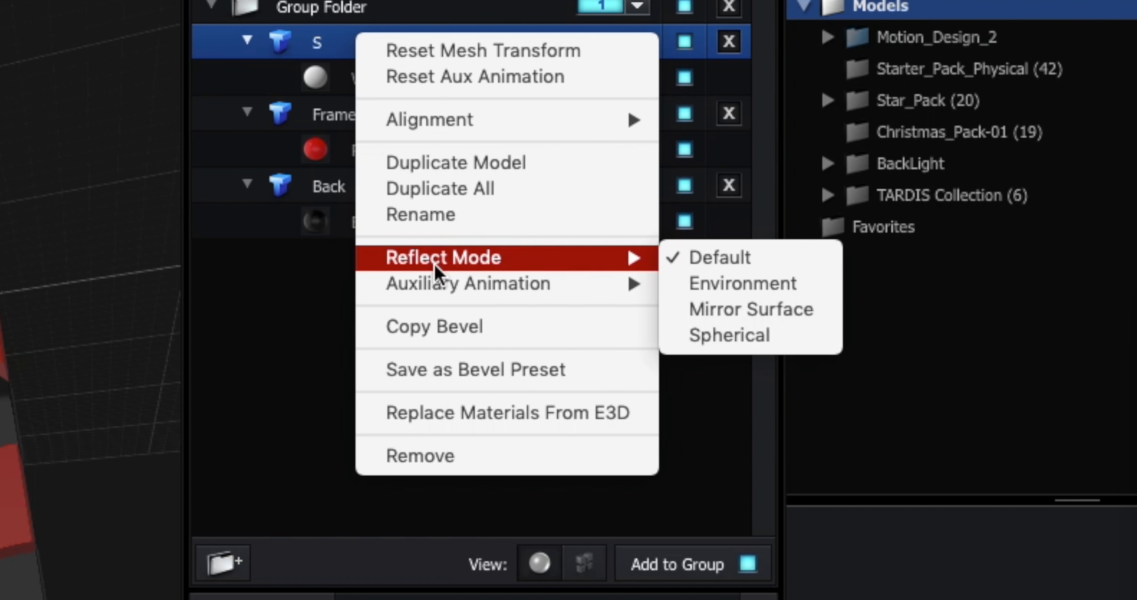
{"action": "mouse_move", "coordinate": [589, 285]}
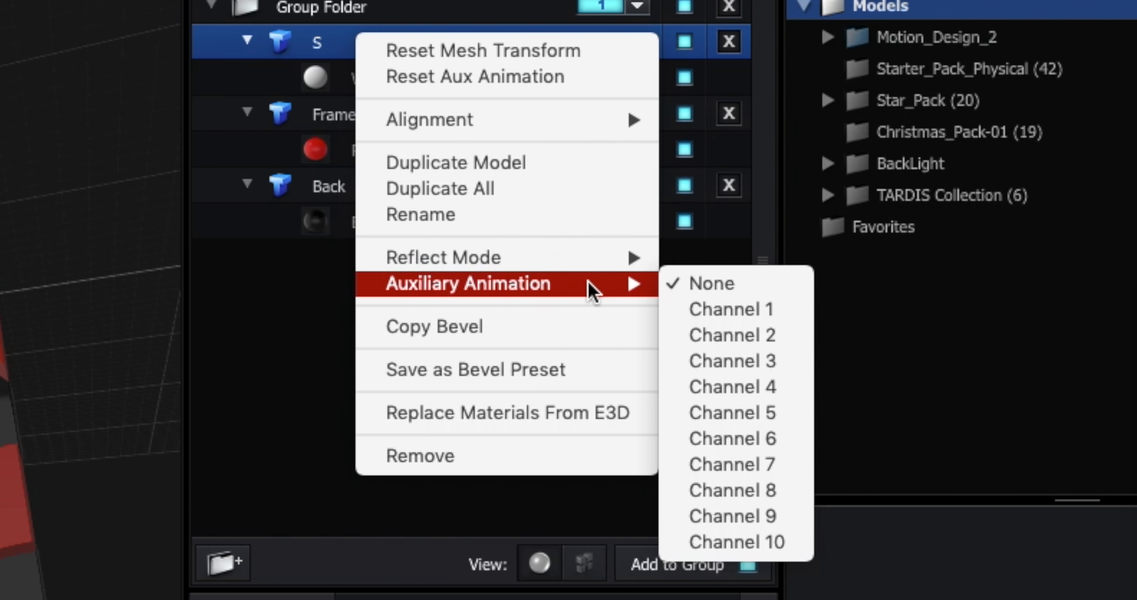
{"action": "left_click", "coordinate": [746, 309]}
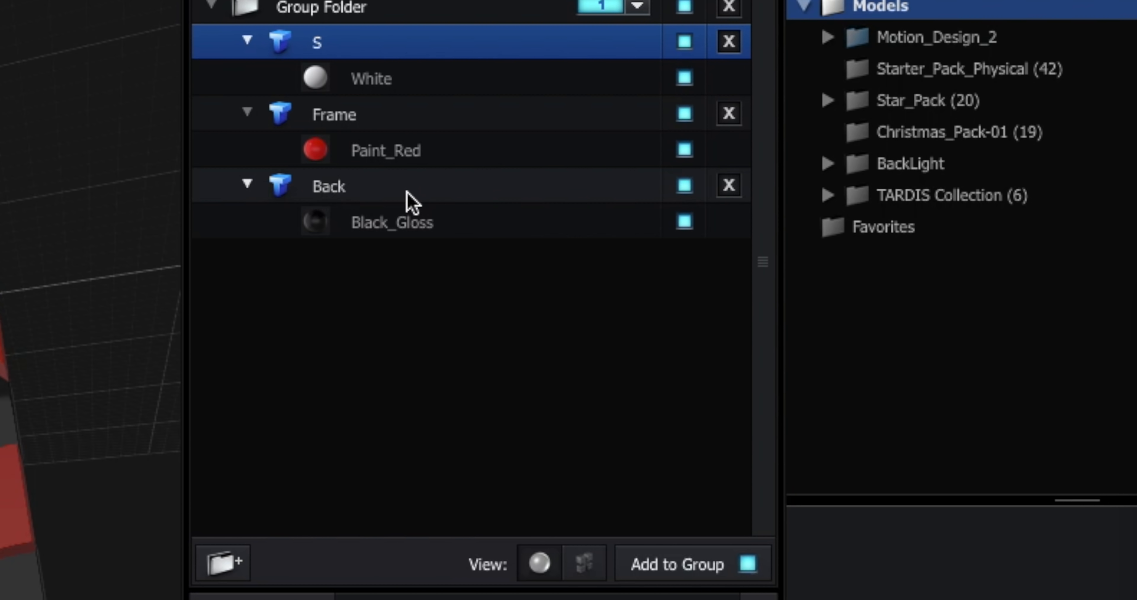
Step: Assign the Back model to Auxiliary Animation Channel 2 and close Scene Setup, keeping the changes
{"action": "left_click", "coordinate": [412, 203]}
{"action": "right_click", "coordinate": [375, 187]}
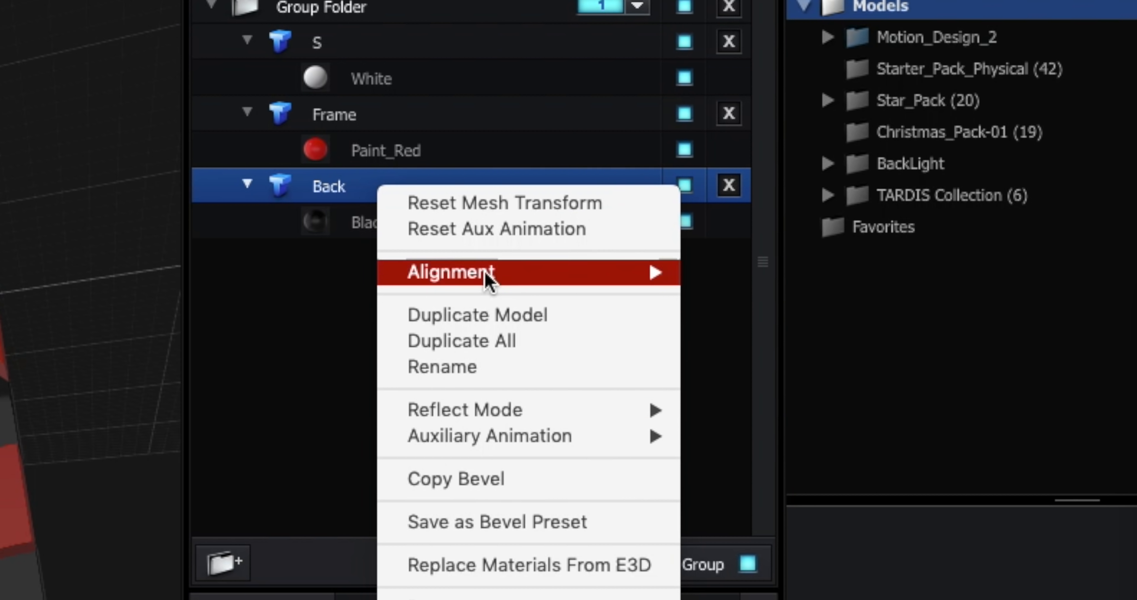
{"action": "mouse_move", "coordinate": [493, 437]}
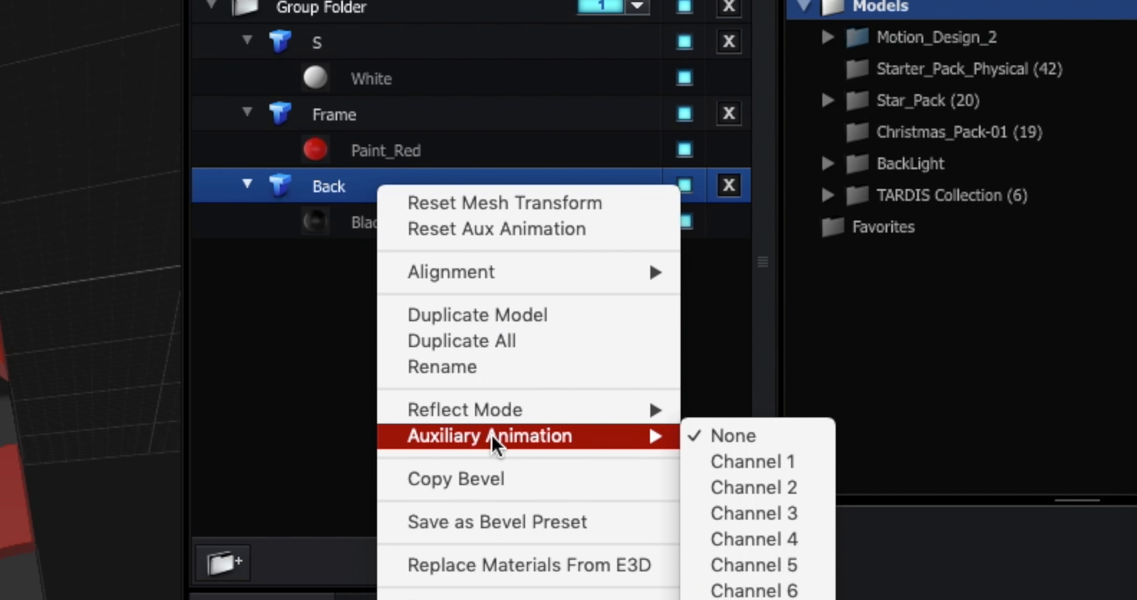
{"action": "left_click", "coordinate": [720, 488]}
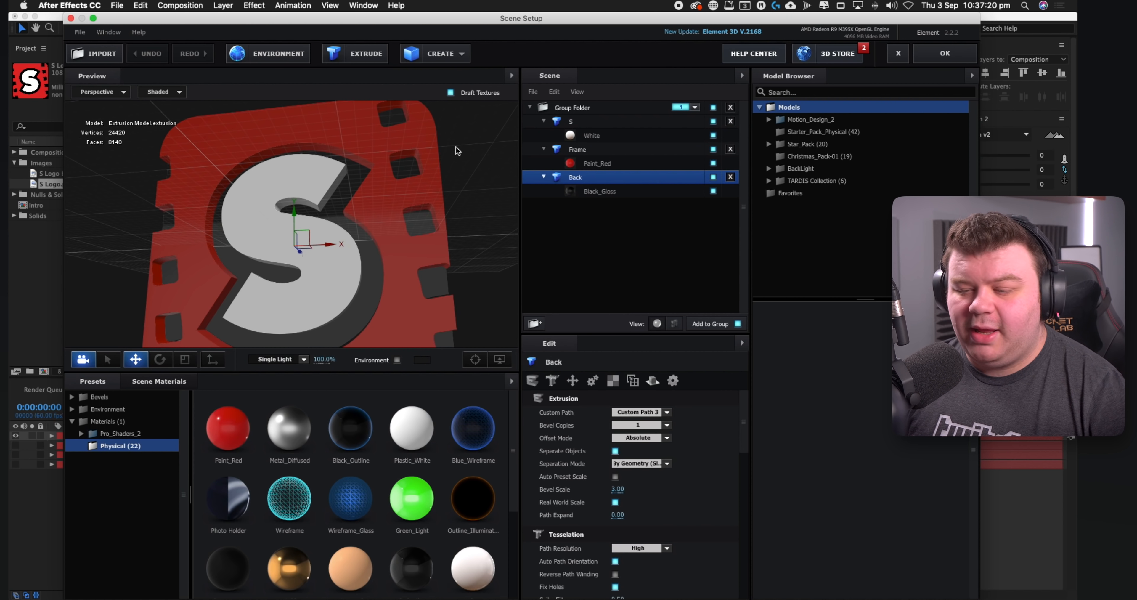
{"action": "left_click_drag", "start_coordinate": [456, 147], "coordinate": [456, 164]}
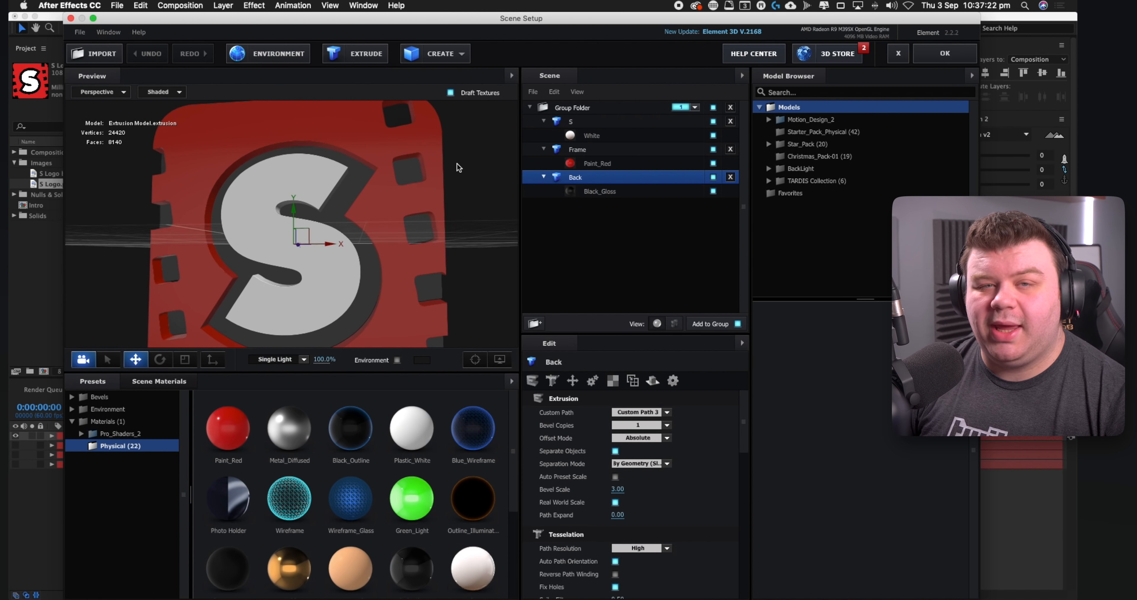
{"action": "left_click", "coordinate": [944, 53]}
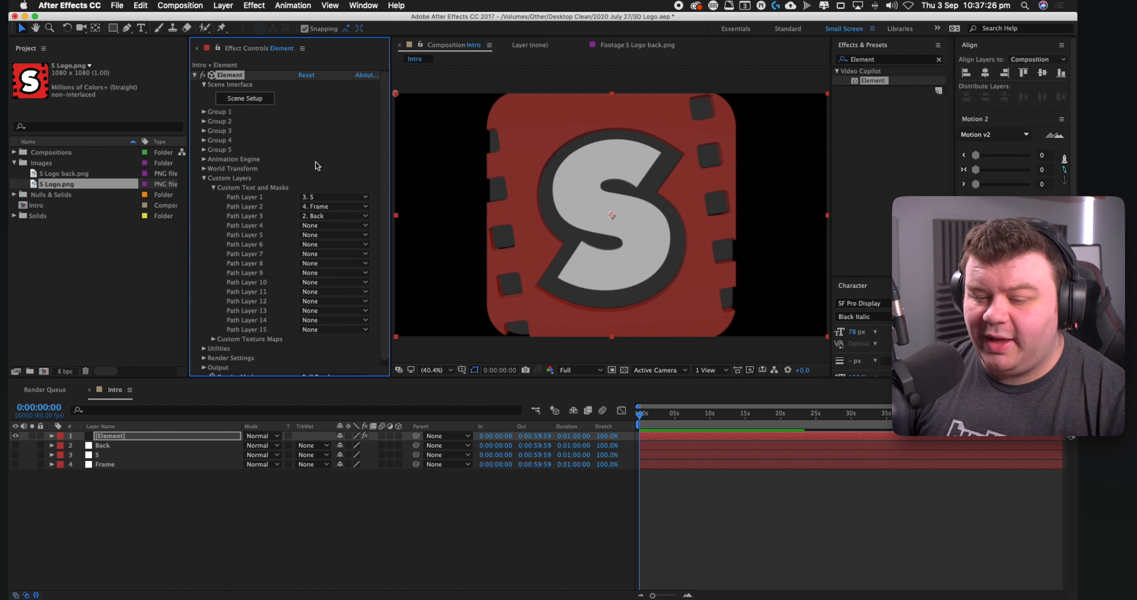
Step: Add a white Parallel light named Light 1 with 100% intensity, no falloff and Casts Shadows enabled to the Intro composition
{"action": "left_click", "coordinate": [225, 521]}
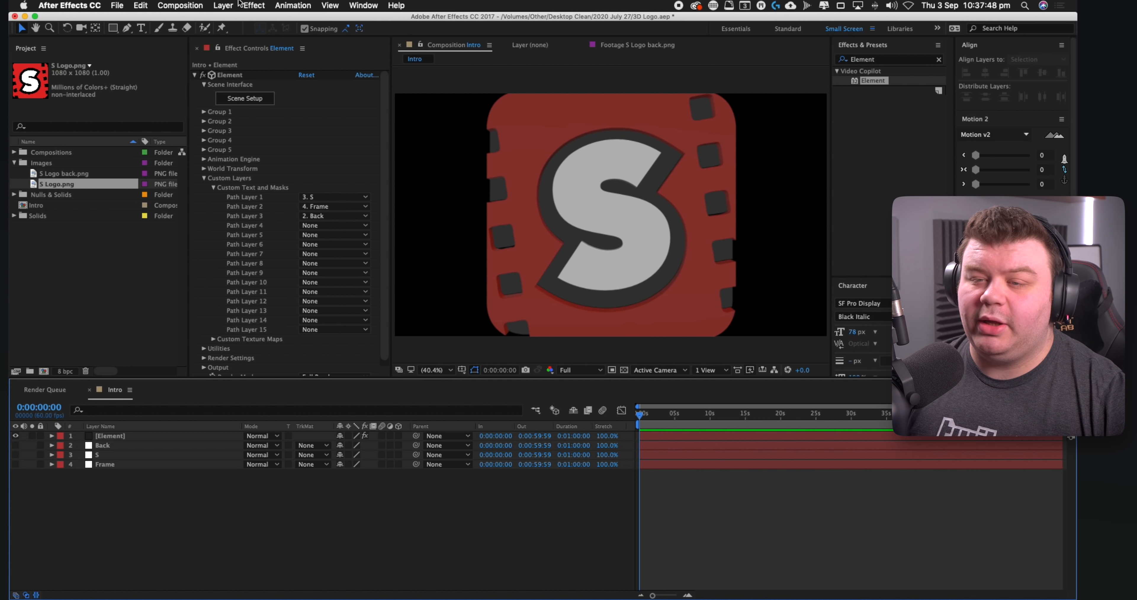
{"action": "left_click", "coordinate": [223, 6]}
{"action": "mouse_move", "coordinate": [233, 19]}
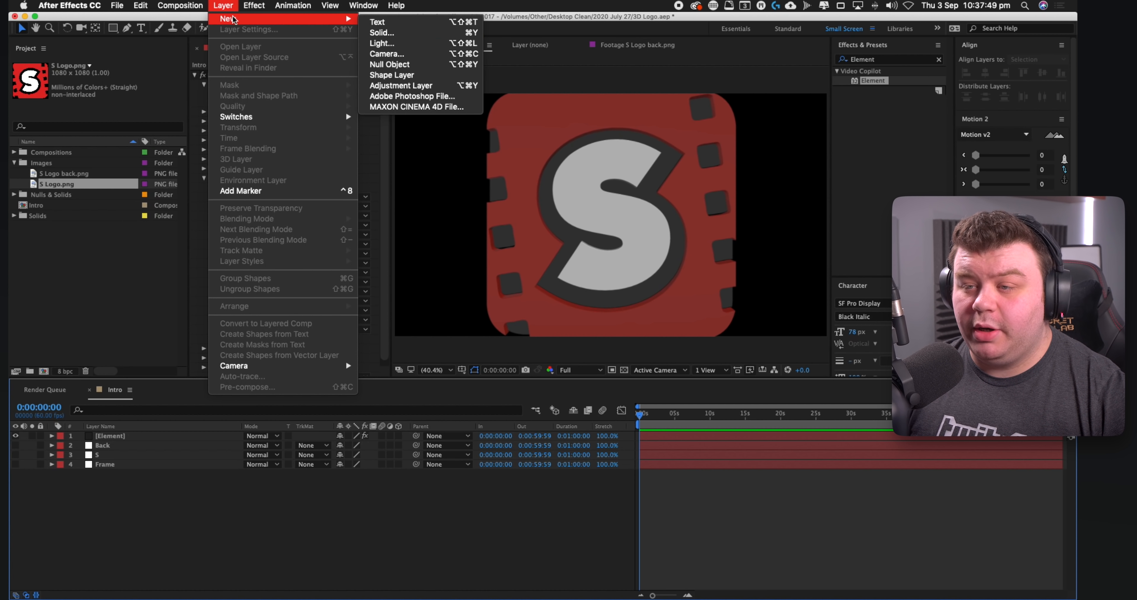
{"action": "left_click", "coordinate": [381, 43]}
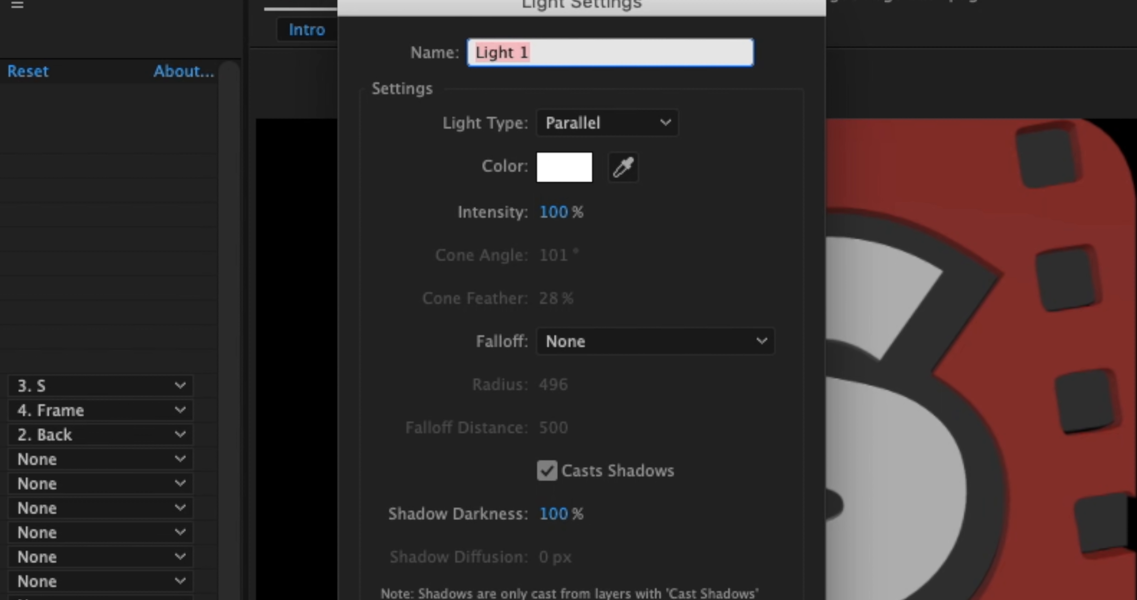
{"action": "key", "text": "Return"}
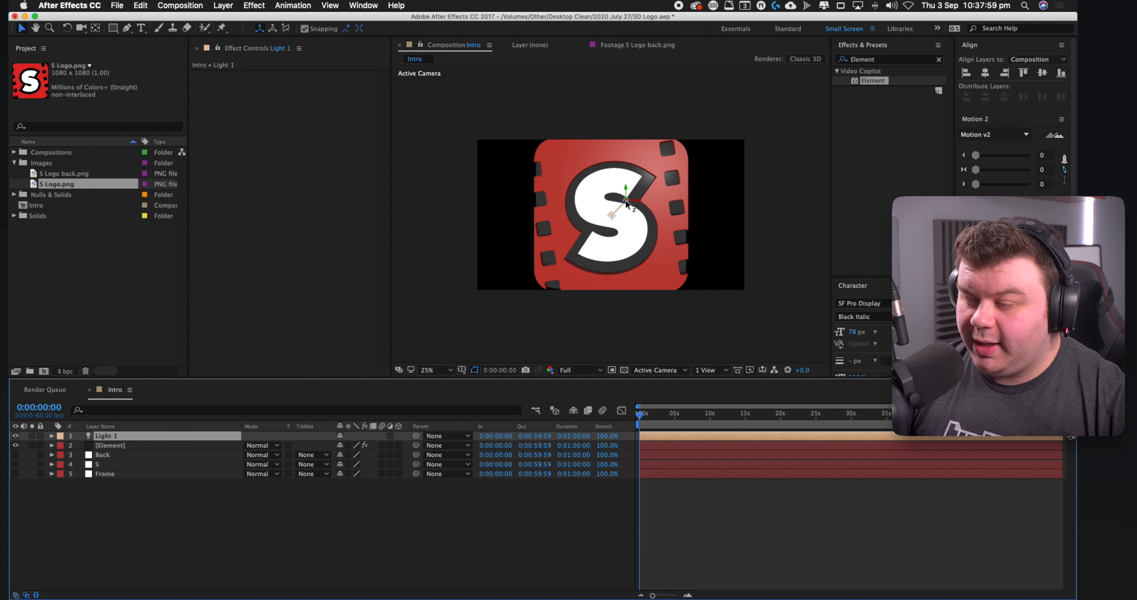
Step: Move Light 1 beyond the logo's upper-right corner and place its point of interest near the logo's right edge
{"action": "left_click_drag", "start_coordinate": [626, 203], "coordinate": [631, 203]}
{"action": "left_click_drag", "start_coordinate": [719, 114], "coordinate": [717, 118]}
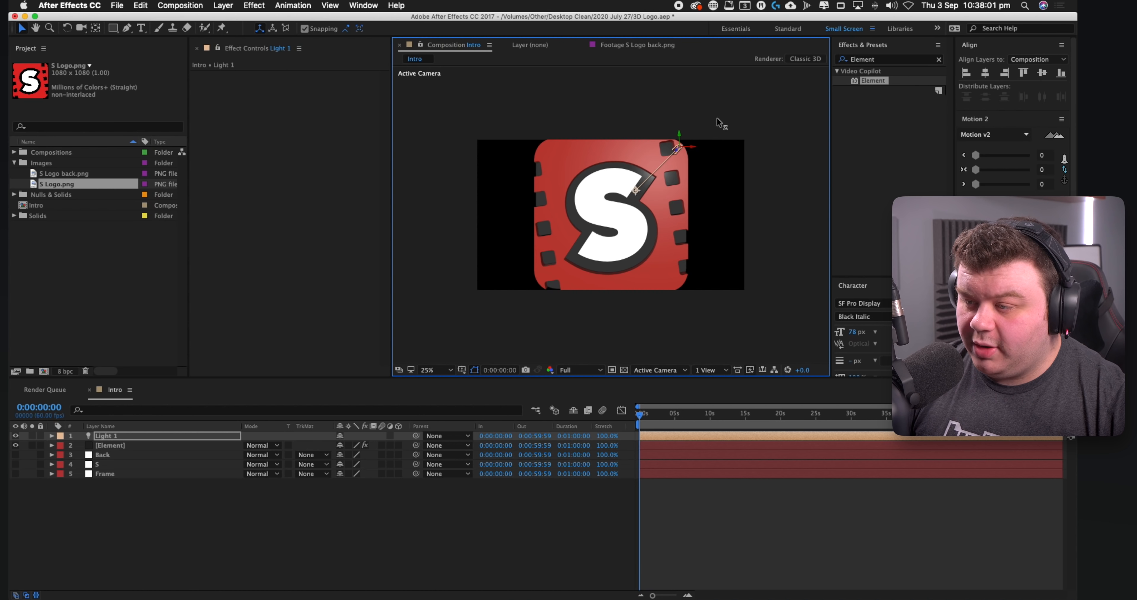
{"action": "left_click_drag", "start_coordinate": [654, 192], "coordinate": [603, 202]}
{"action": "left_click_drag", "start_coordinate": [565, 300], "coordinate": [720, 247]}
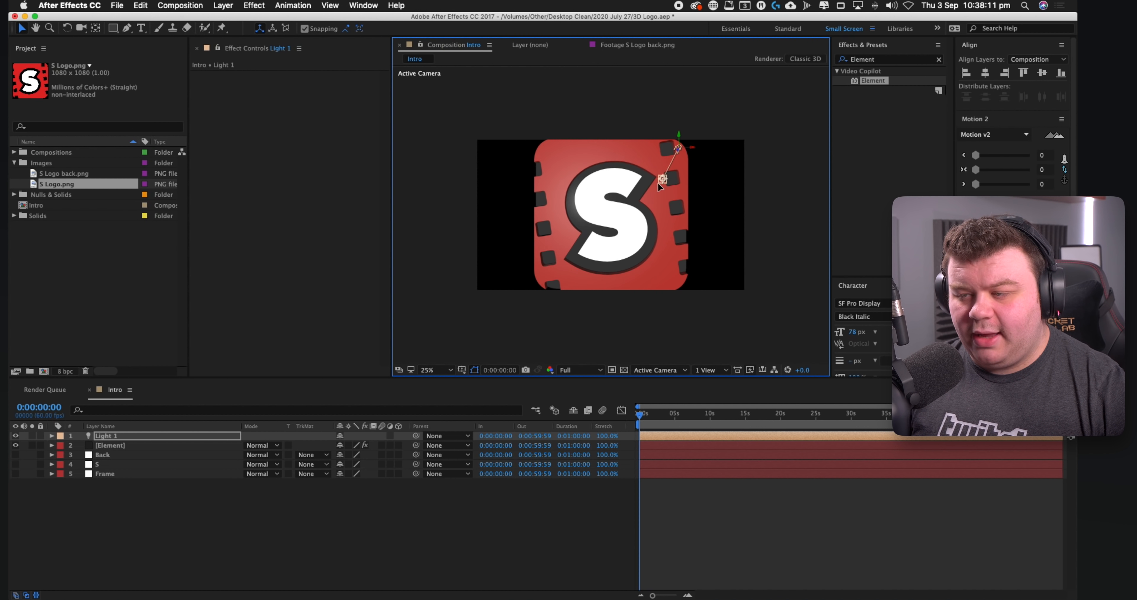
{"action": "left_click_drag", "start_coordinate": [659, 185], "coordinate": [639, 187]}
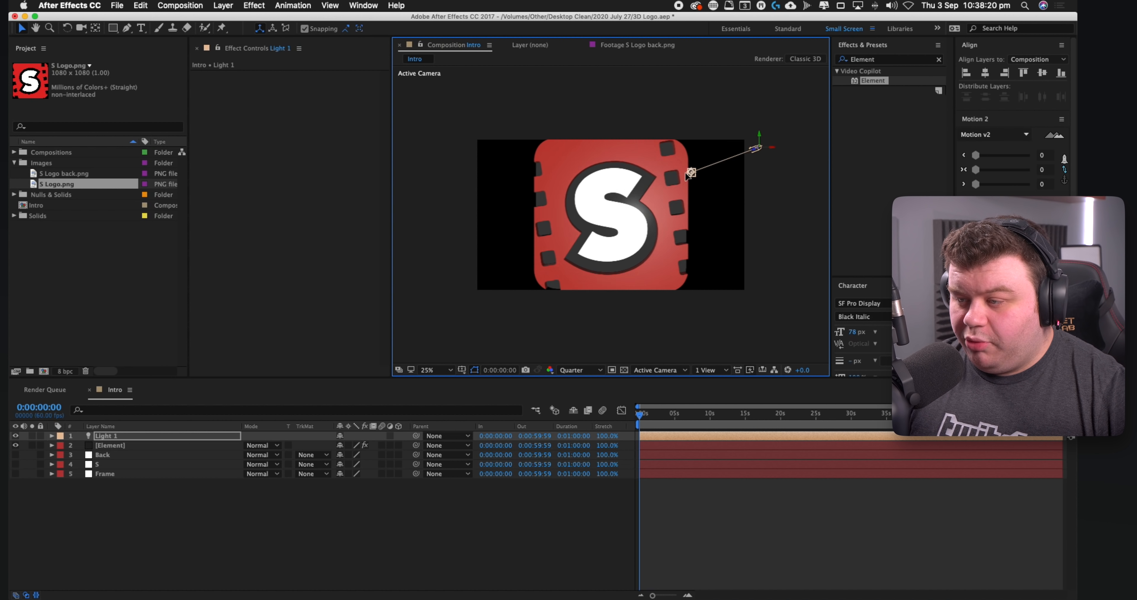
{"action": "left_click_drag", "start_coordinate": [686, 175], "coordinate": [669, 204]}
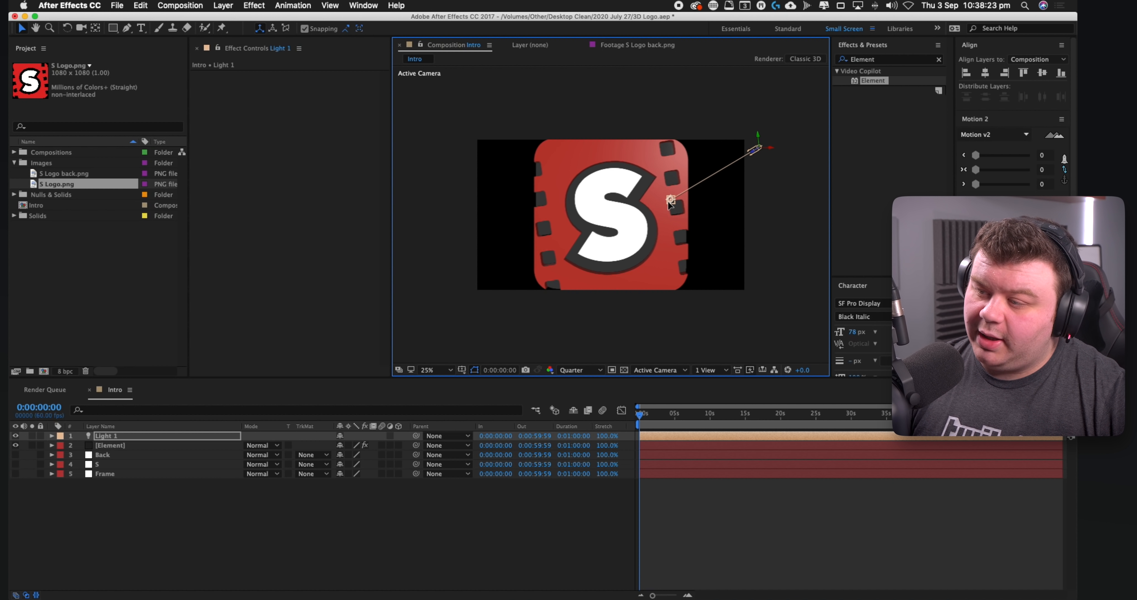
Step: Duplicate Light 1, move the copy outside the logo's upper-left corner and shift its point of interest toward the logo's top edge
{"action": "left_click", "coordinate": [207, 435]}
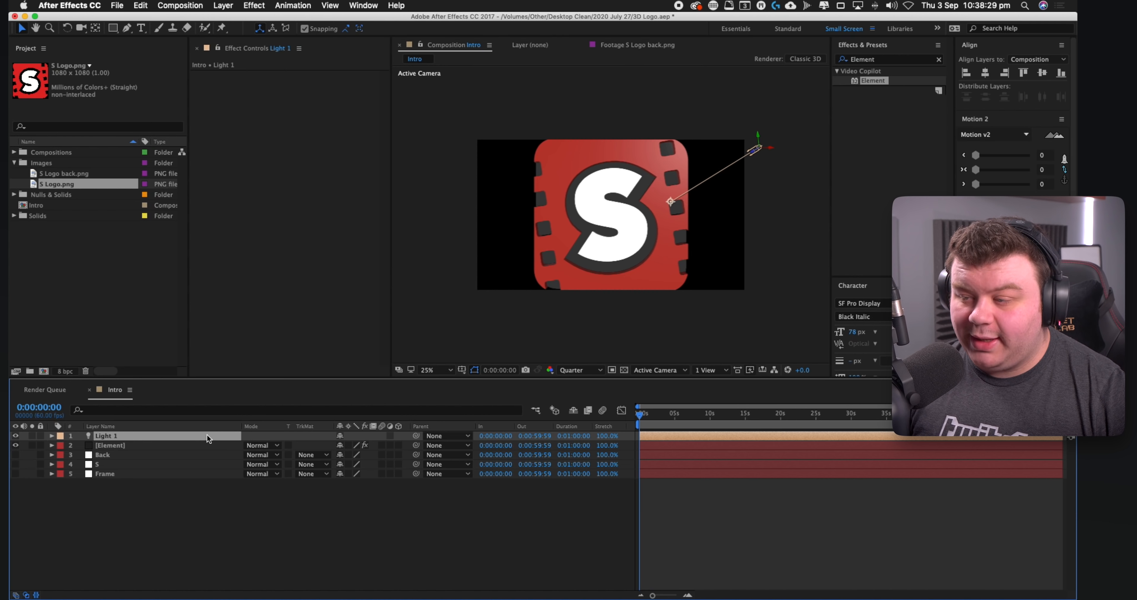
{"action": "key", "text": "super+d"}
{"action": "left_click_drag", "start_coordinate": [772, 151], "coordinate": [526, 136]}
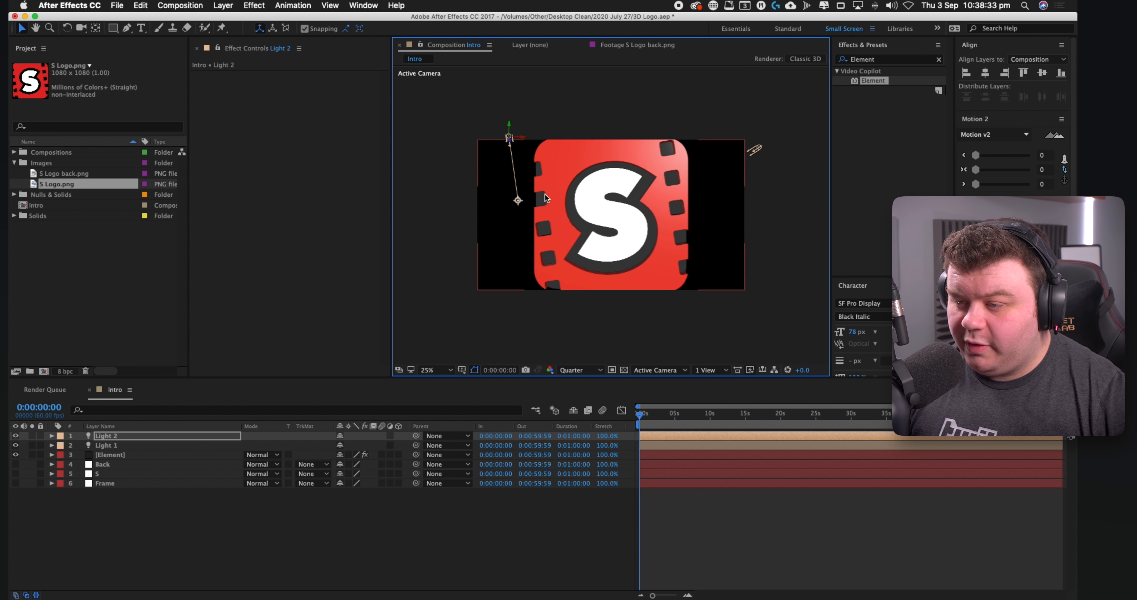
{"action": "left_click_drag", "start_coordinate": [518, 200], "coordinate": [566, 150]}
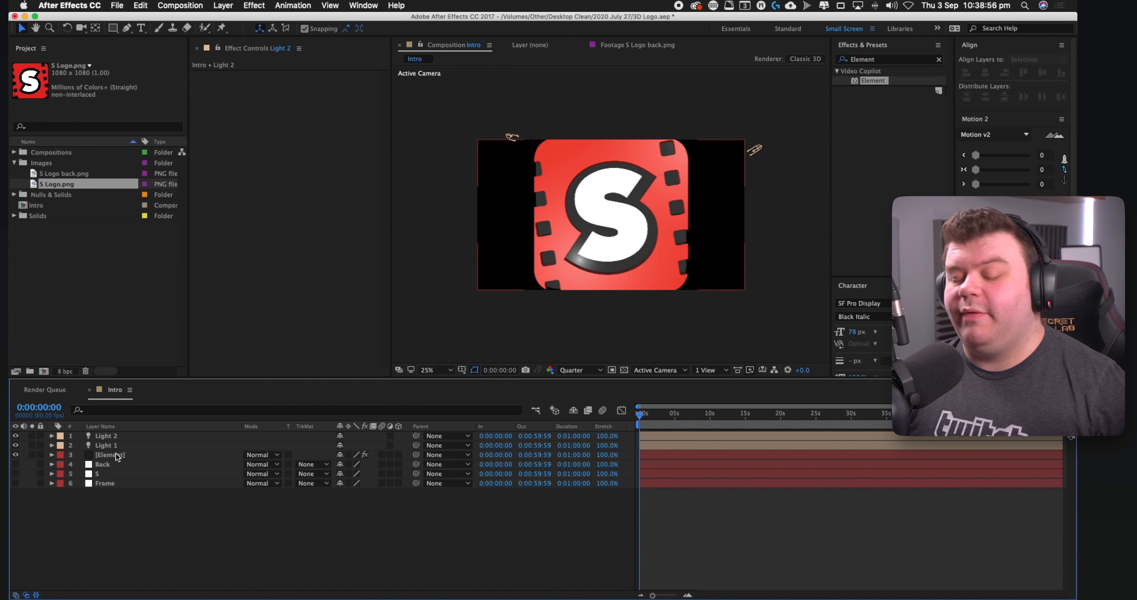
Step: Enable shadows in the Element effect's render settings and set the Shadow Mode to Ray-Traced
{"action": "left_click", "coordinate": [116, 453]}
{"action": "left_click", "coordinate": [204, 179]}
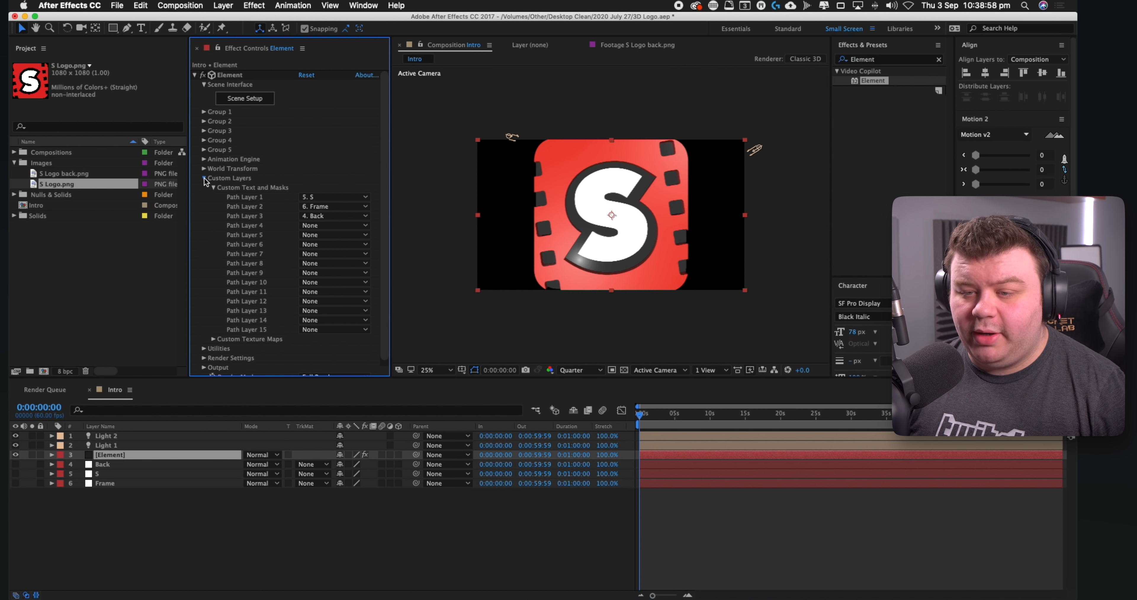
{"action": "left_click", "coordinate": [203, 198]}
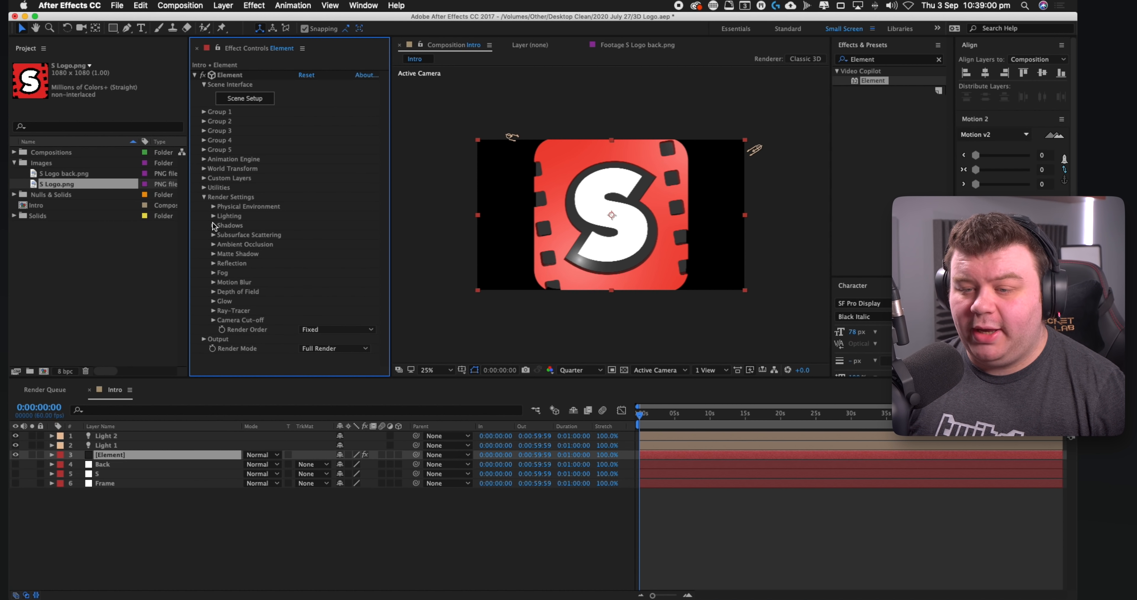
{"action": "left_click", "coordinate": [213, 224]}
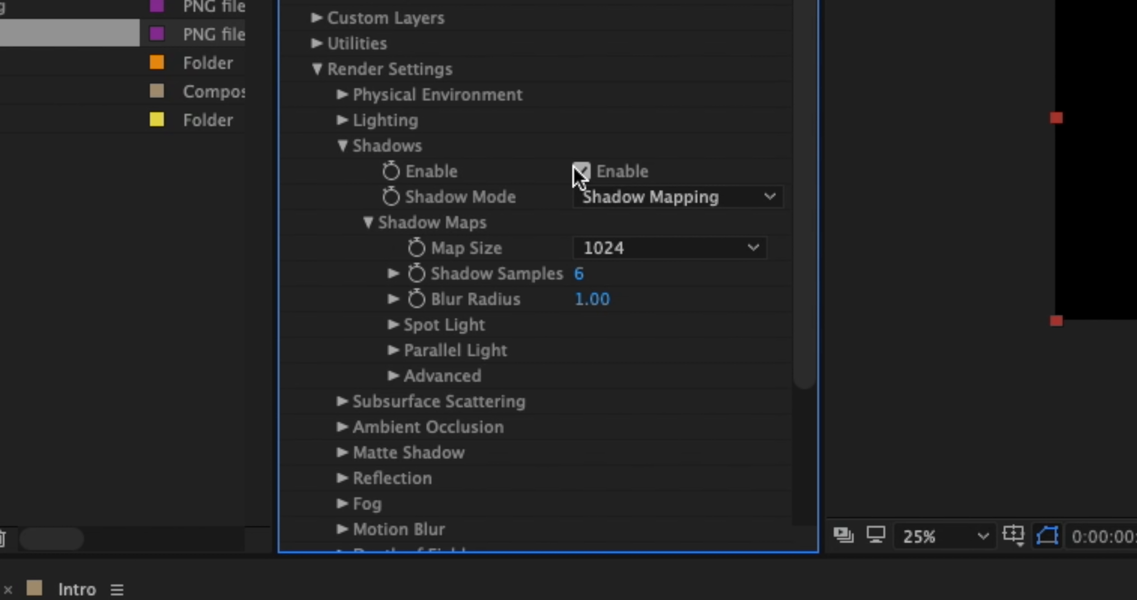
{"action": "left_click", "coordinate": [680, 191]}
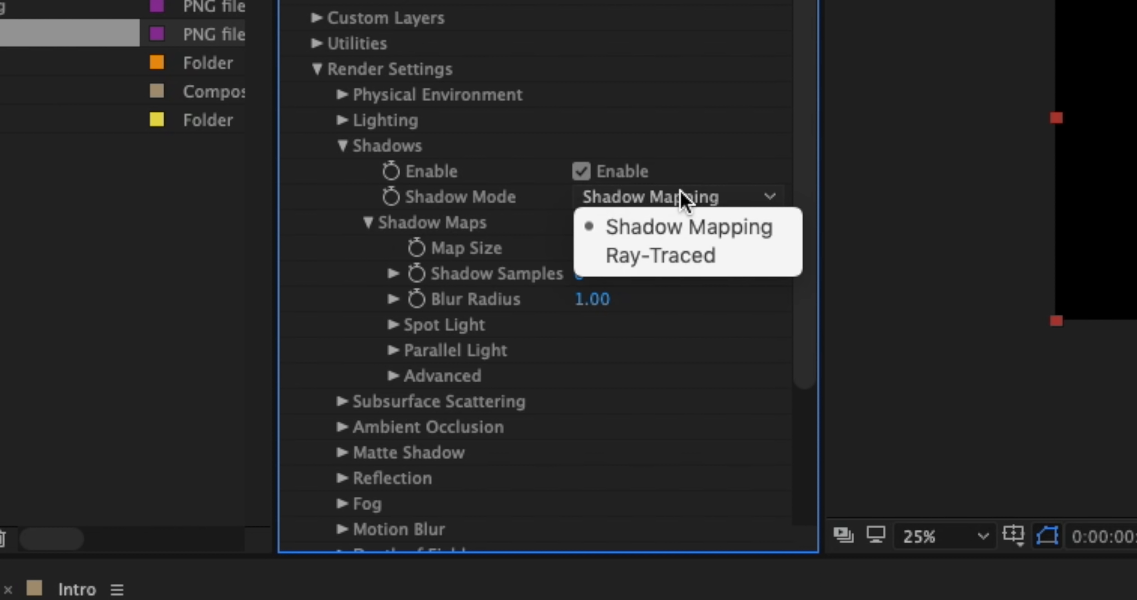
{"action": "left_click", "coordinate": [662, 250]}
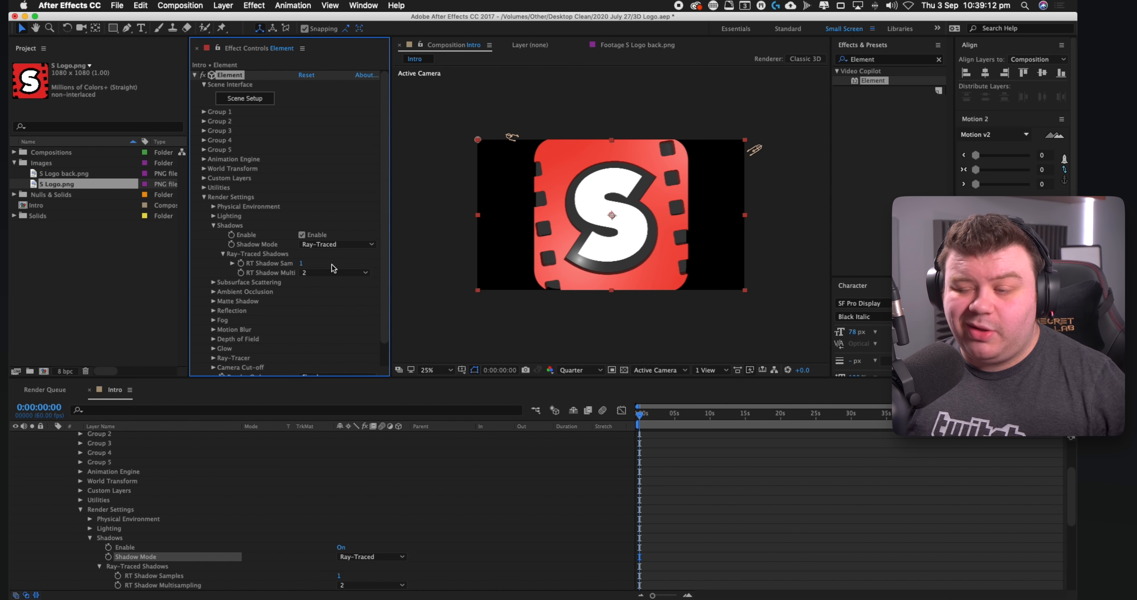
{"action": "left_click", "coordinate": [337, 244]}
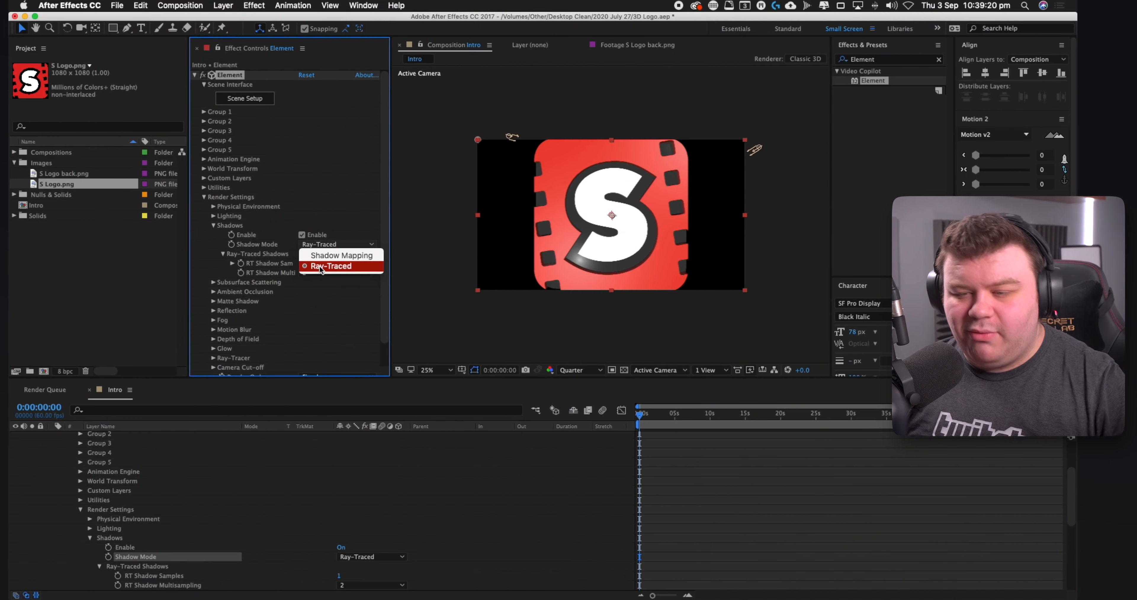
{"action": "left_click", "coordinate": [210, 228]}
{"action": "left_click", "coordinate": [213, 226]}
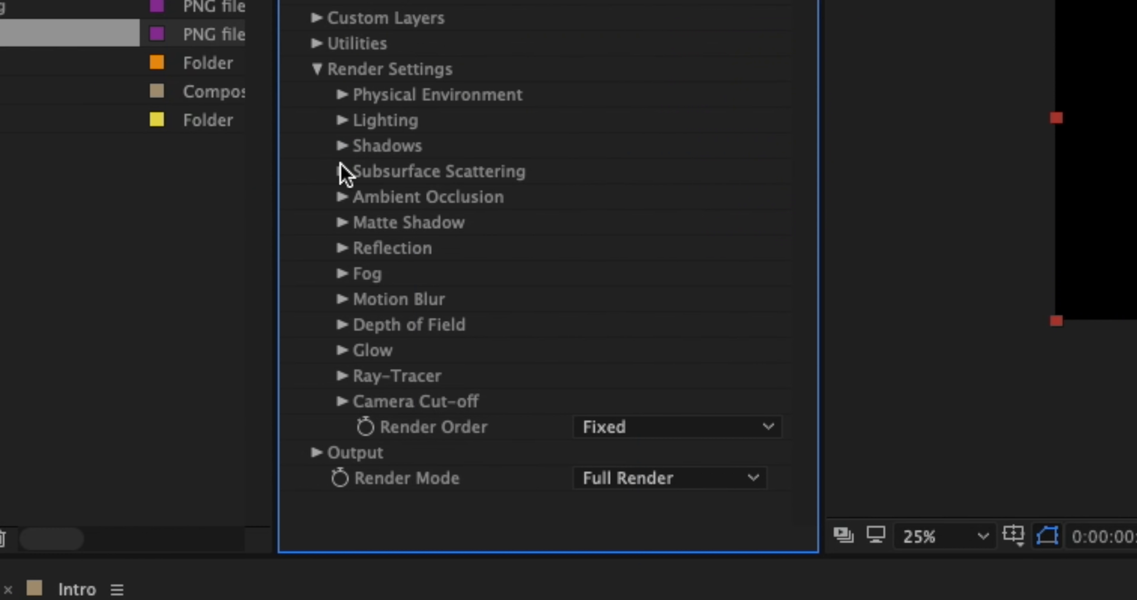
Step: Enable ambient occlusion in the Element effect's render settings and set the AO Mode to Ray-Traced
{"action": "left_click", "coordinate": [342, 197]}
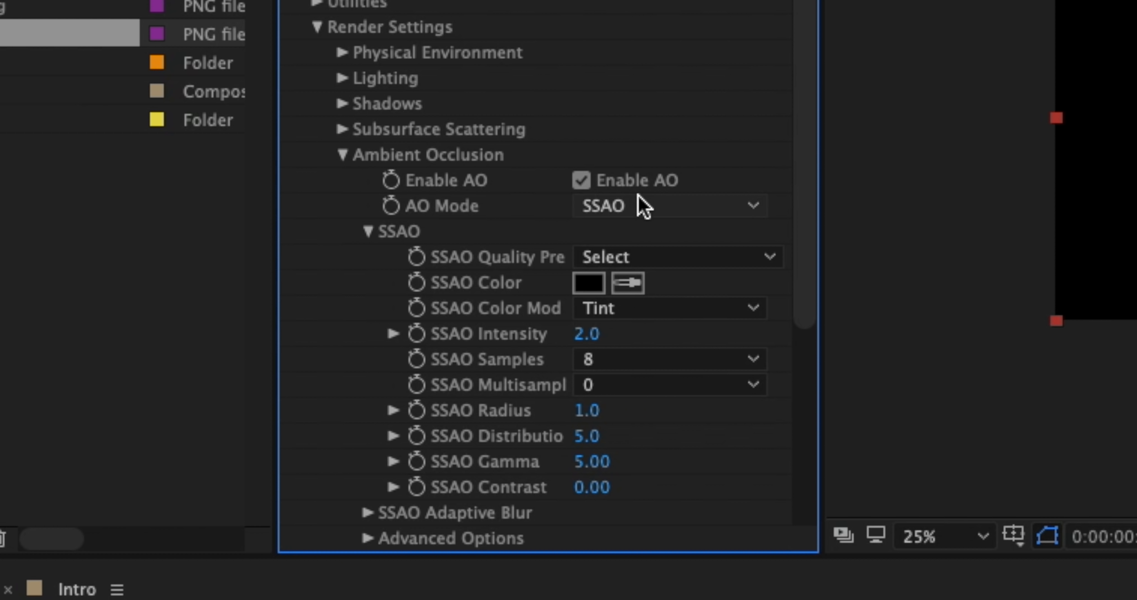
{"action": "left_click", "coordinate": [640, 203]}
{"action": "left_click", "coordinate": [643, 274]}
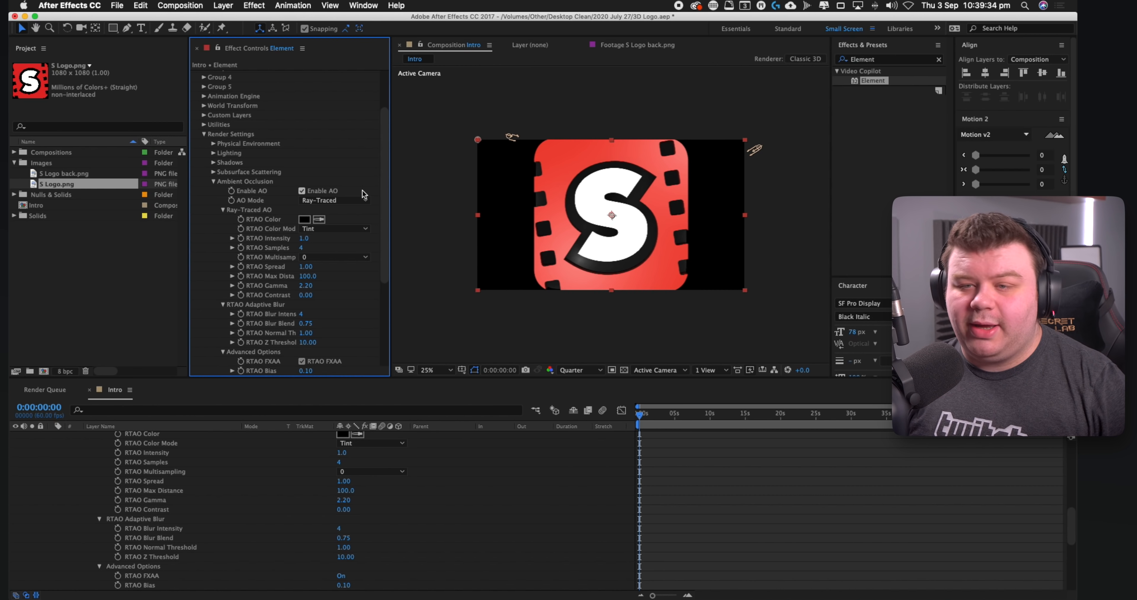
Step: Compare the logo with ambient occlusion off and on, examining the S outline up close at Full resolution
{"action": "left_click", "coordinate": [302, 192]}
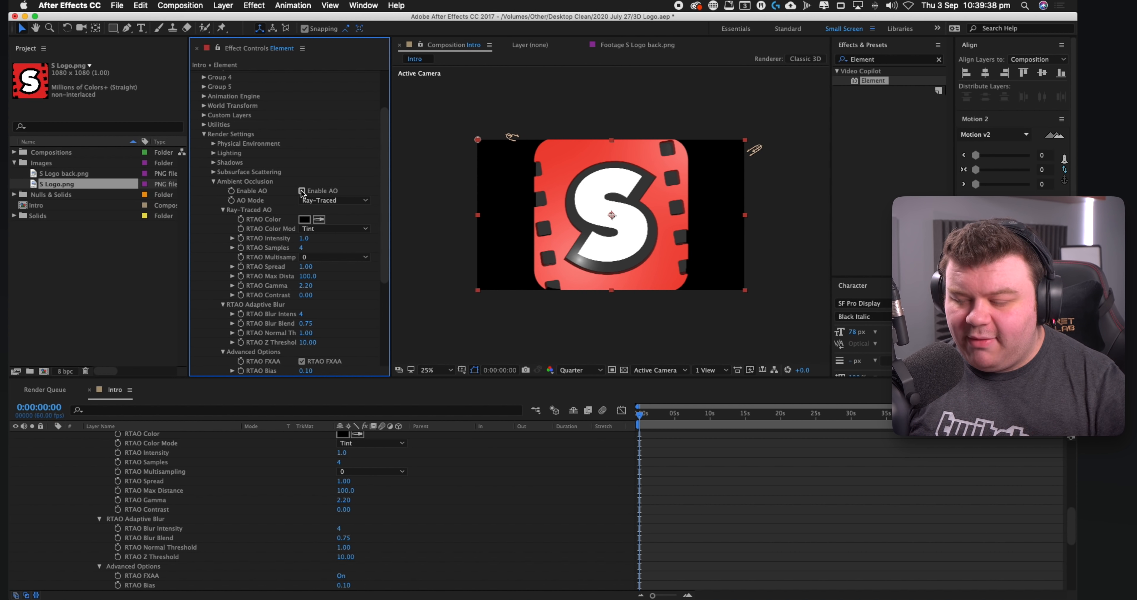
{"action": "key", "text": "slash"}
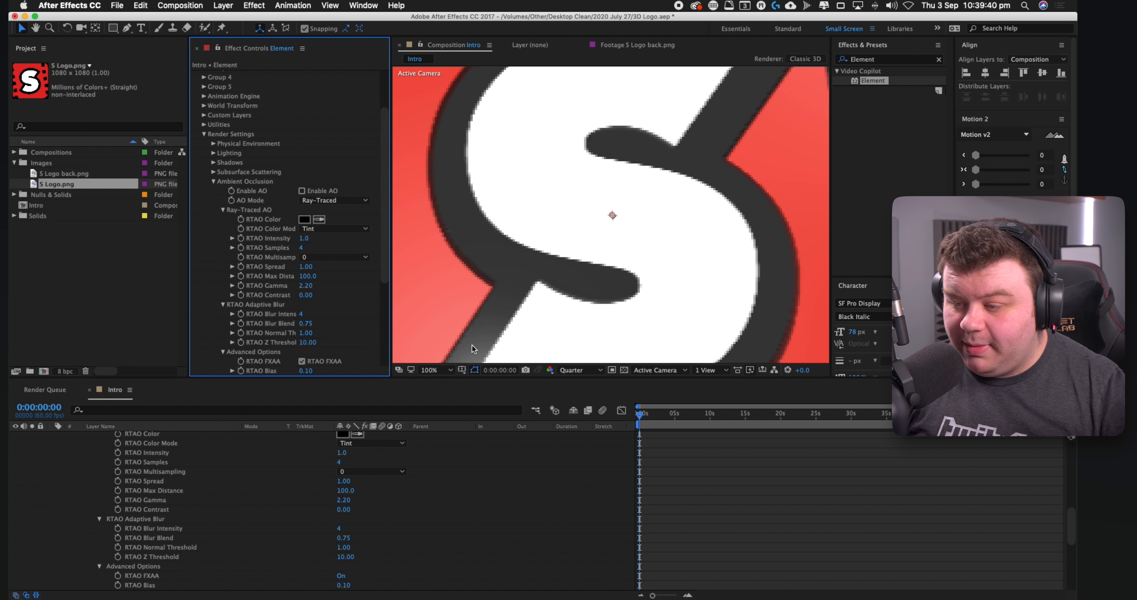
{"action": "left_click", "coordinate": [580, 370]}
{"action": "left_click", "coordinate": [574, 400]}
{"action": "key", "text": "space"}
{"action": "left_click_drag", "start_coordinate": [459, 202], "coordinate": [548, 209]}
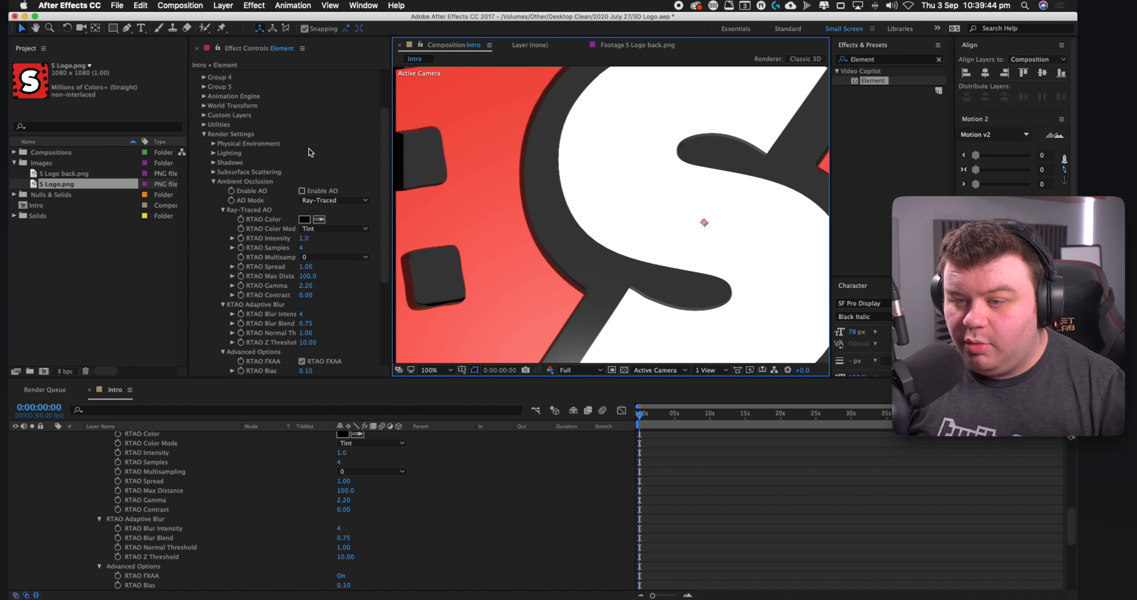
{"action": "left_click", "coordinate": [302, 191]}
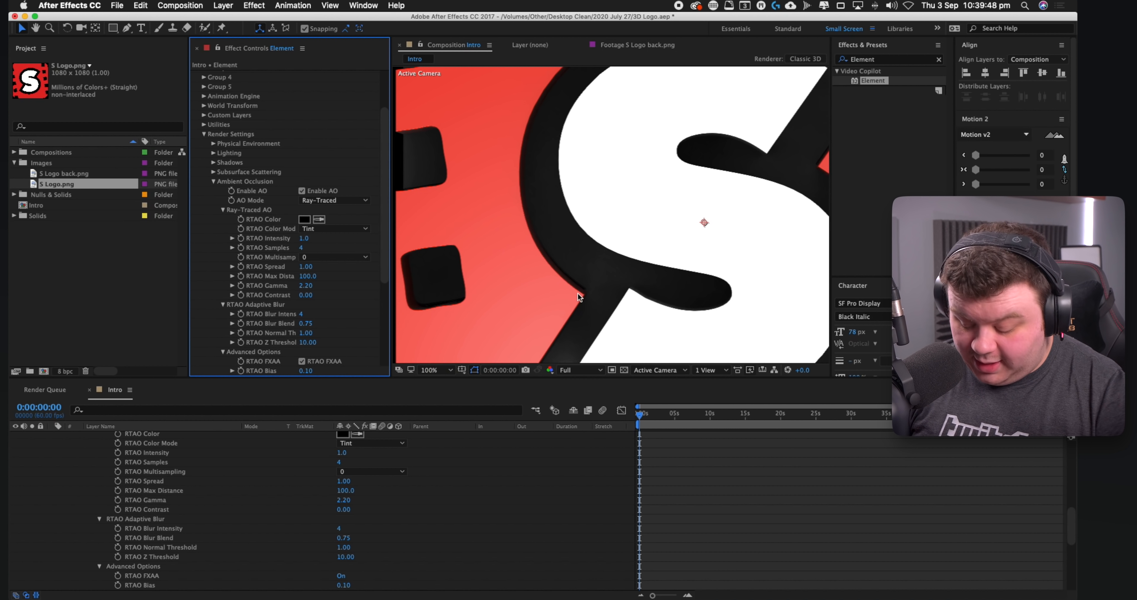
{"action": "scroll", "coordinate": [519, 216], "scroll_direction": "up", "scroll_amount": 2}
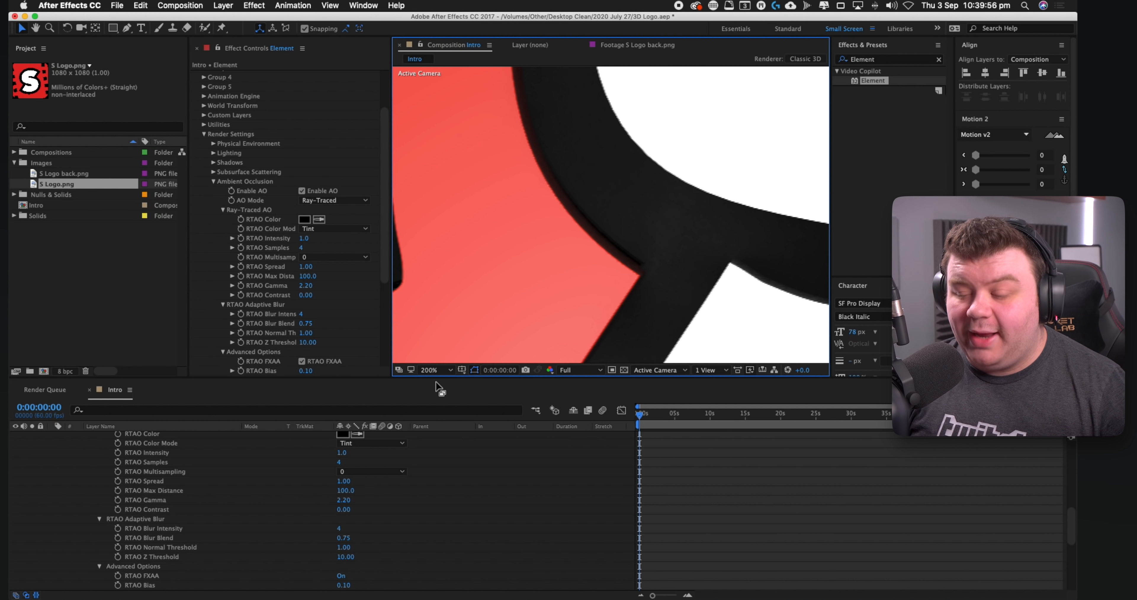
{"action": "left_click", "coordinate": [432, 370]}
{"action": "left_click", "coordinate": [434, 380]}
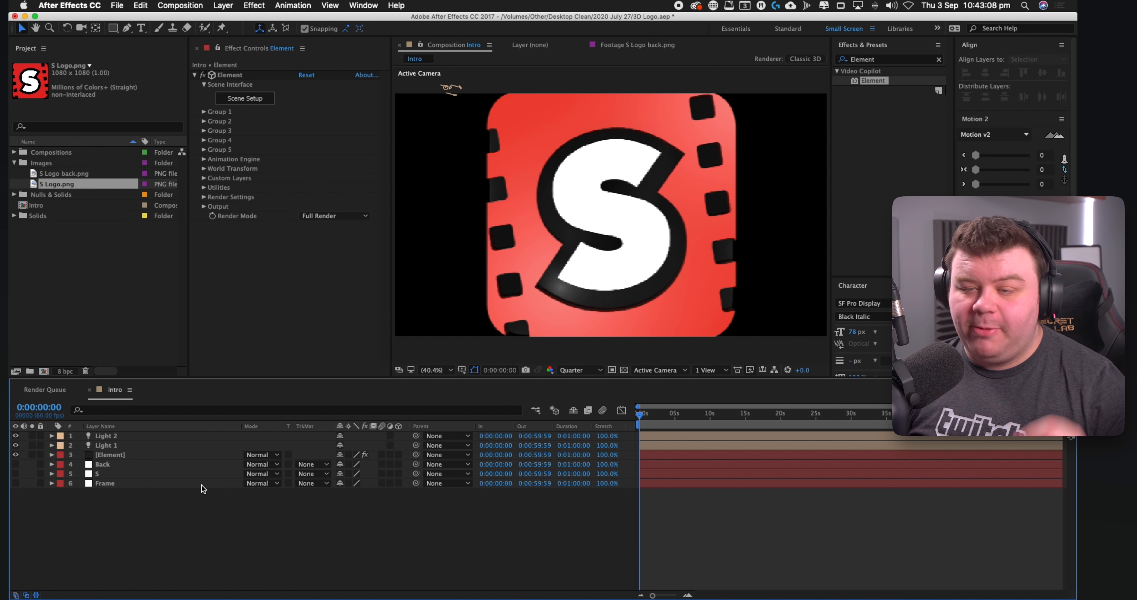
Step: Add a two-node camera named Camera 1 with the 35mm preset to the Intro composition
{"action": "left_click", "coordinate": [222, 4]}
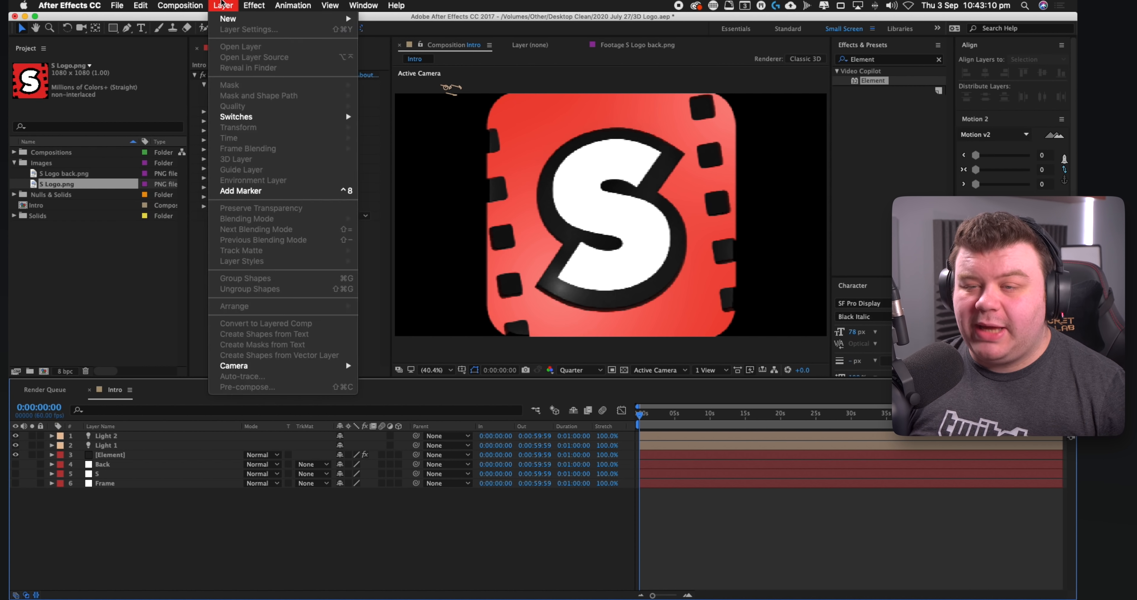
{"action": "mouse_move", "coordinate": [230, 19]}
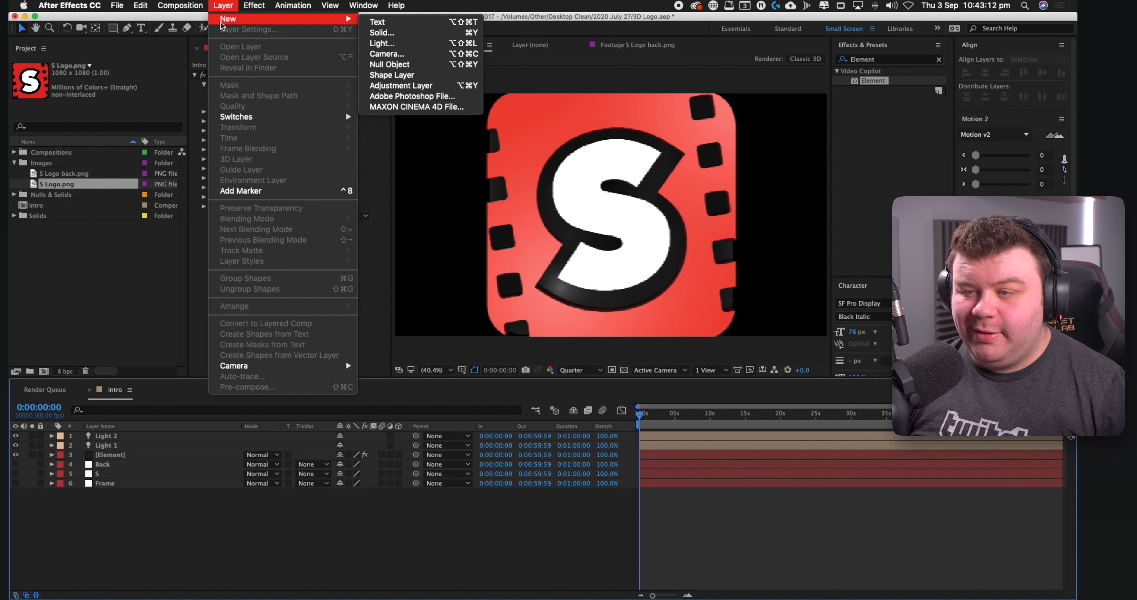
{"action": "left_click", "coordinate": [387, 53]}
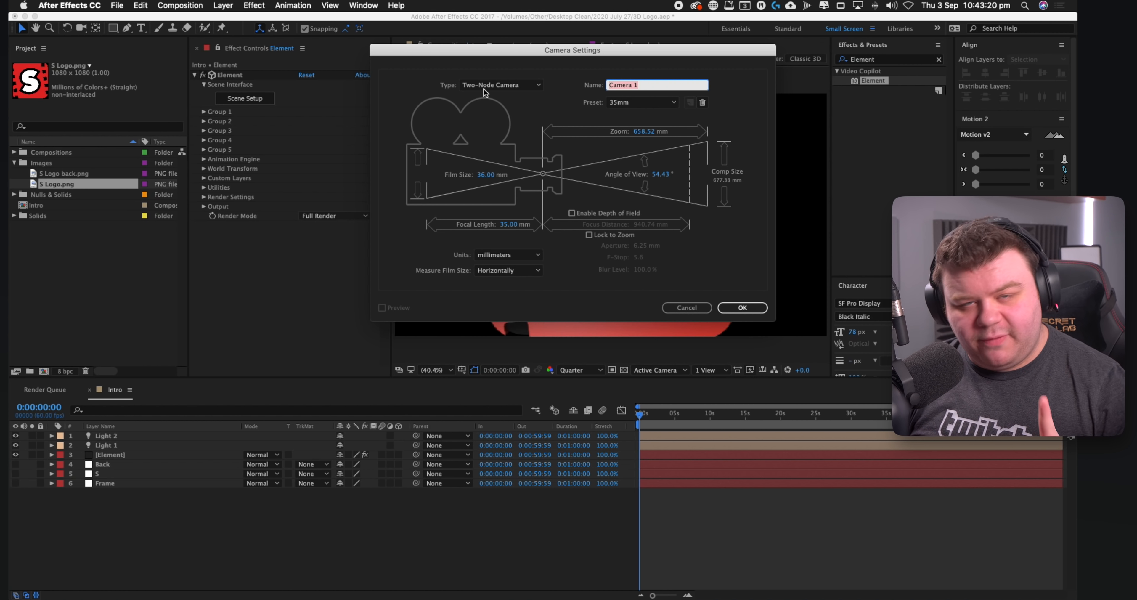
{"action": "left_click", "coordinate": [757, 306]}
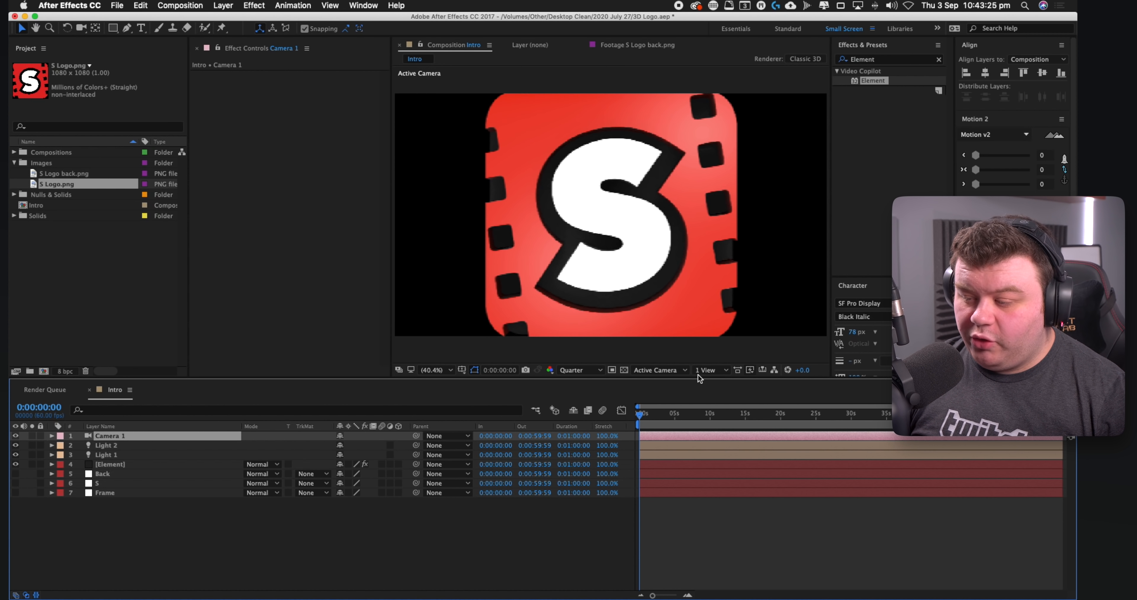
Step: Show the composition in two horizontal views and move Camera 1 to position 540, 540, -922.7
{"action": "left_click", "coordinate": [710, 371]}
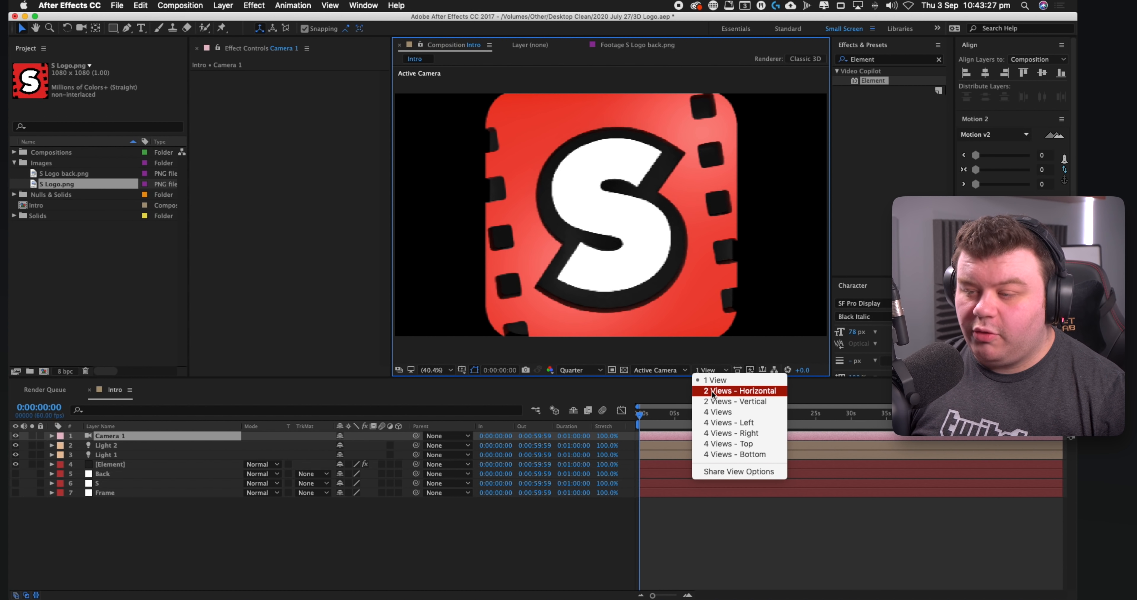
{"action": "left_click", "coordinate": [712, 392]}
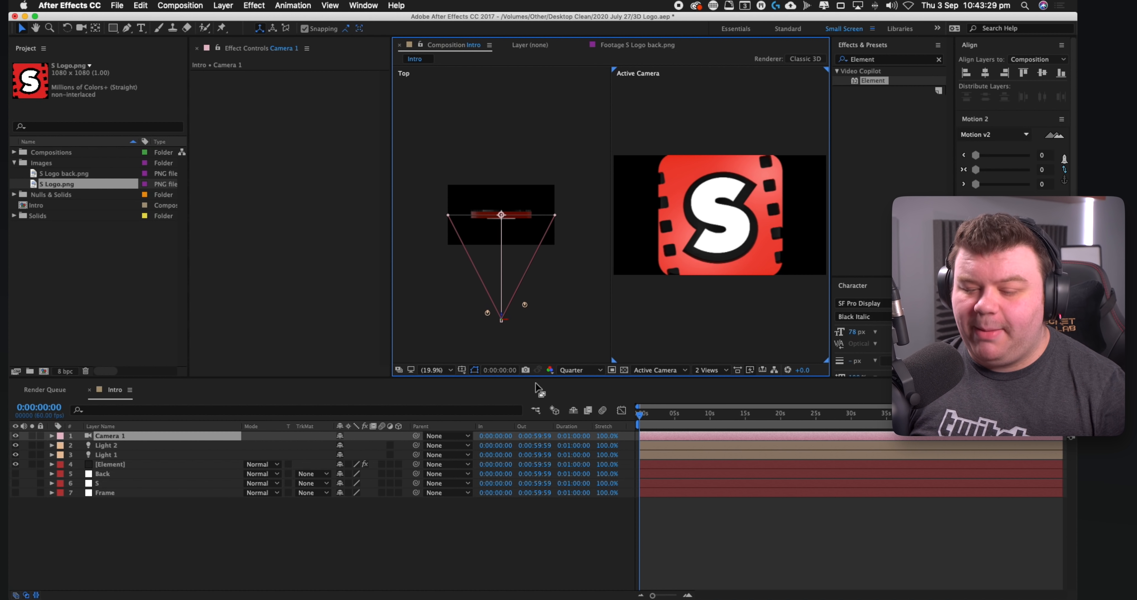
{"action": "left_click", "coordinate": [144, 428]}
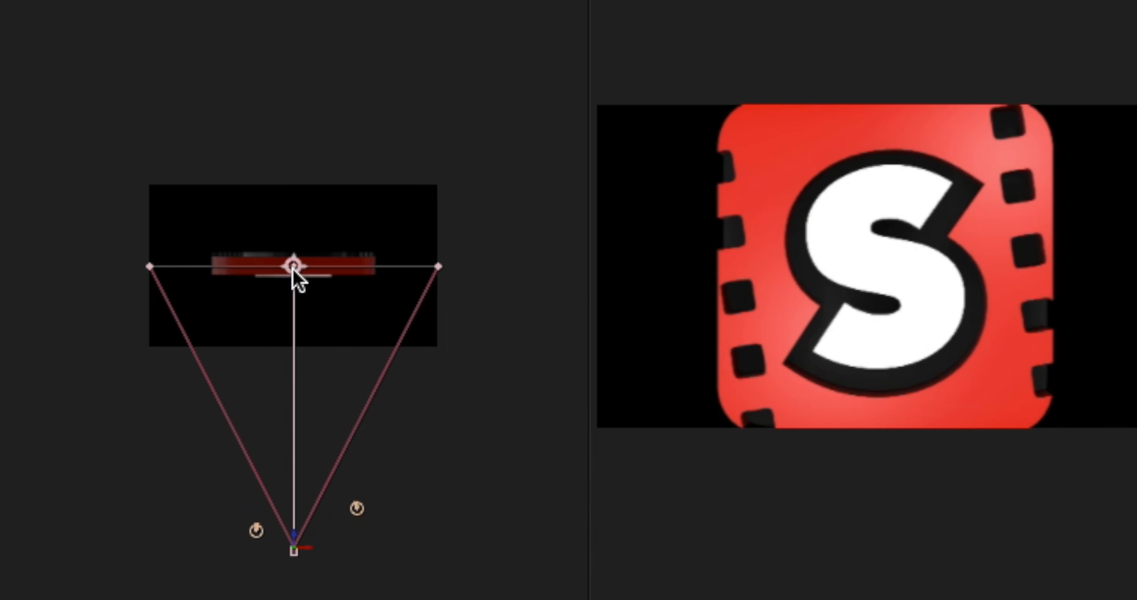
{"action": "mouse_move", "coordinate": [293, 269]}
{"action": "left_mouse_down"}
{"action": "mouse_move", "coordinate": [220, 264]}
{"action": "mouse_move", "coordinate": [400, 268]}
{"action": "mouse_move", "coordinate": [278, 260]}
{"action": "left_mouse_up"}
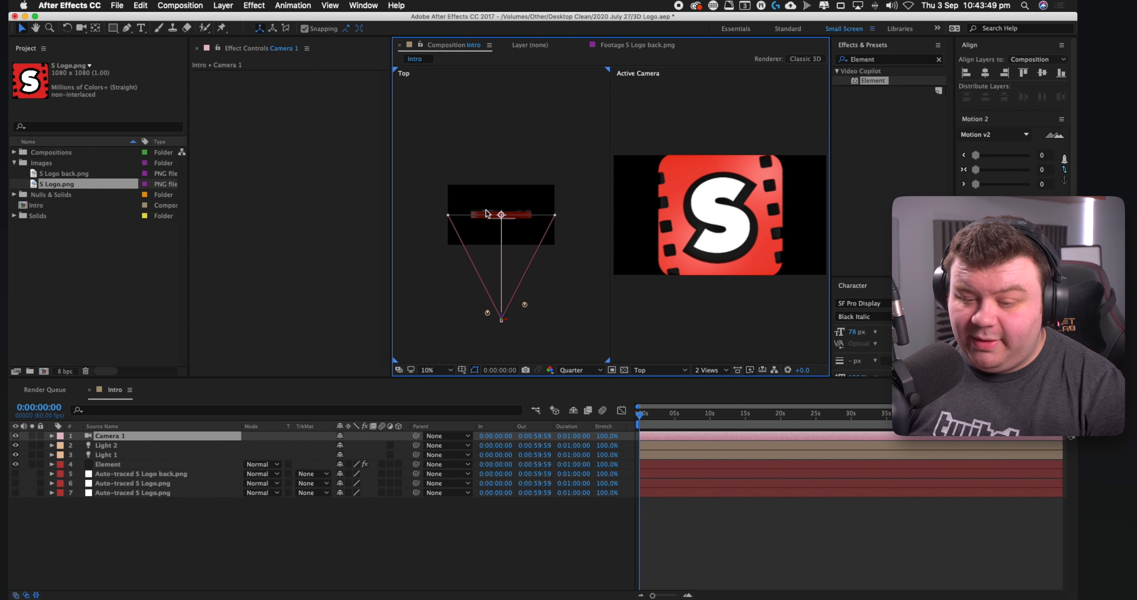
{"action": "key", "text": "p"}
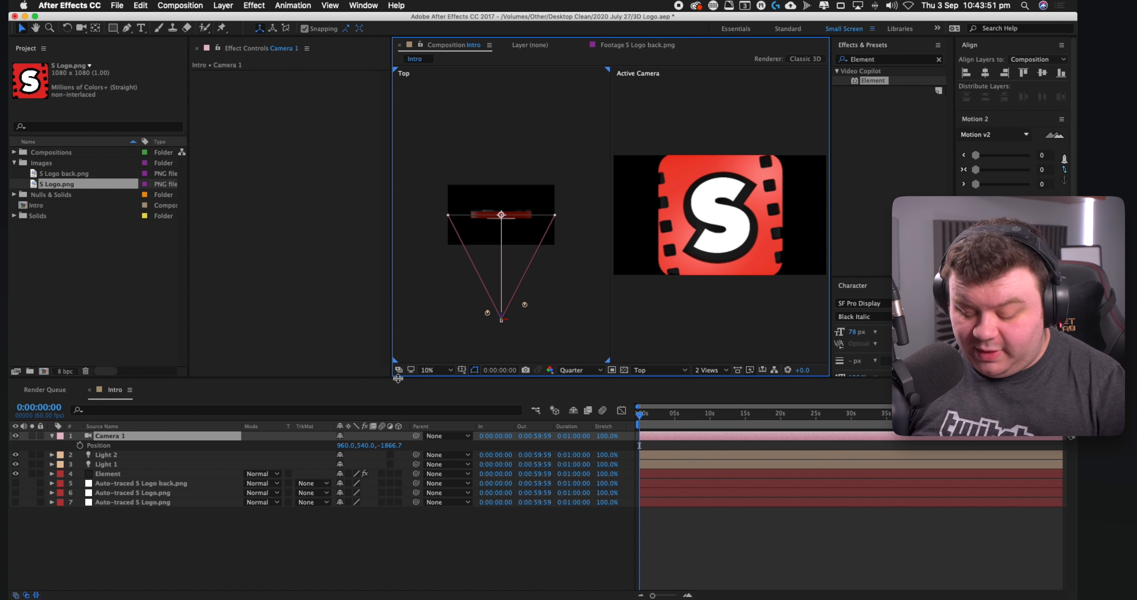
{"action": "left_click_drag", "start_coordinate": [391, 448], "coordinate": [316, 438]}
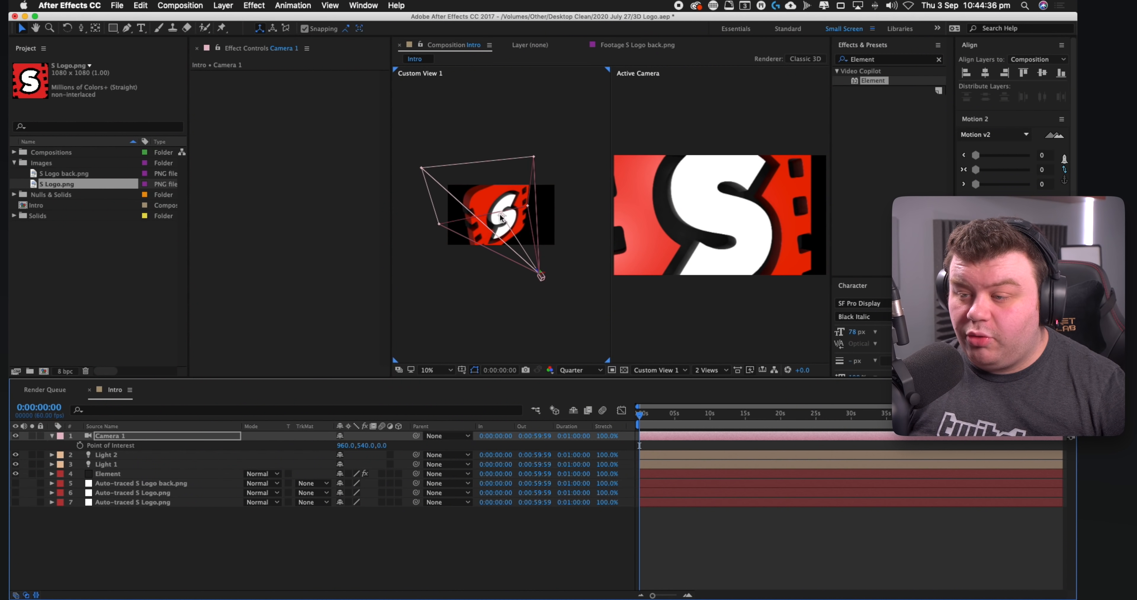
Step: Move Camera 1's point of interest to 712.4, 817.7, -30.1 and its position to 540, 842, -451.7 for a close-up
{"action": "left_click_drag", "start_coordinate": [500, 218], "coordinate": [492, 241]}
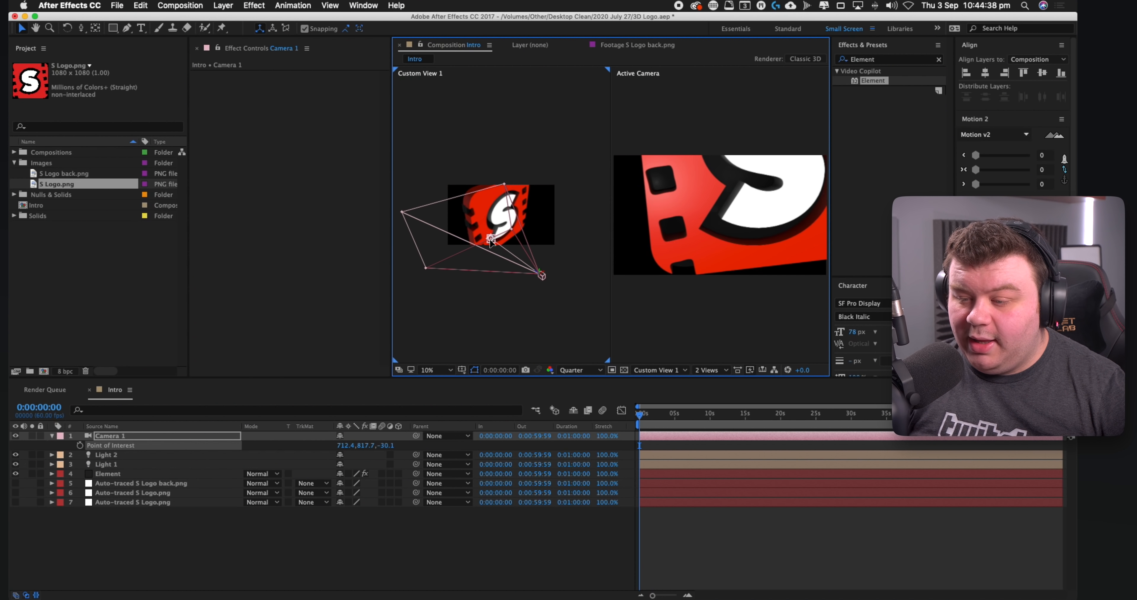
{"action": "key", "text": "shift+p"}
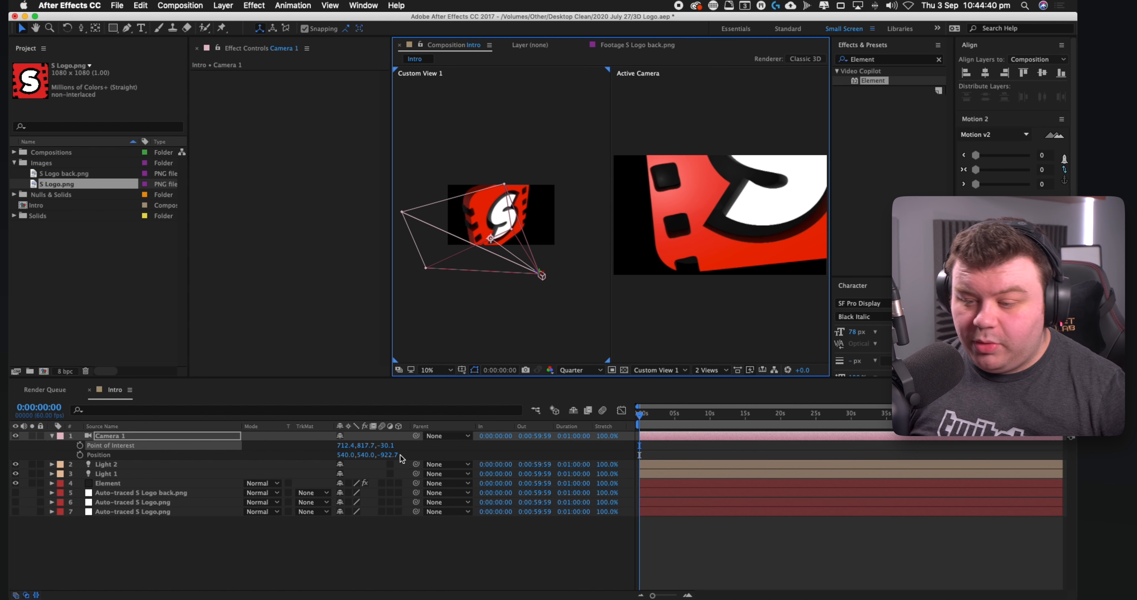
{"action": "left_click_drag", "start_coordinate": [388, 455], "coordinate": [530, 455]}
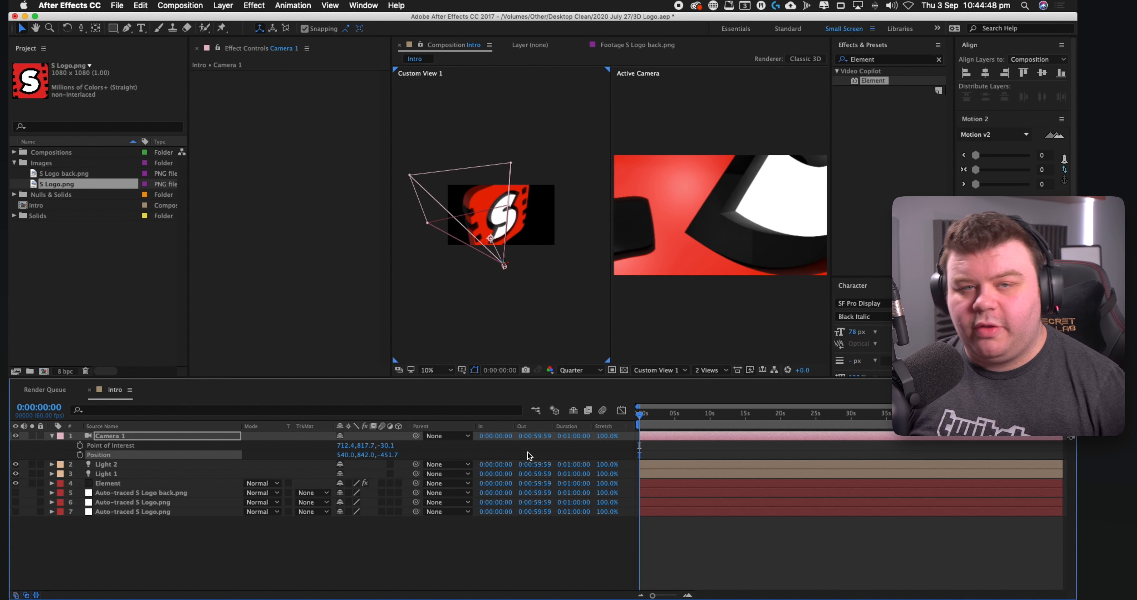
{"action": "left_click", "coordinate": [197, 561]}
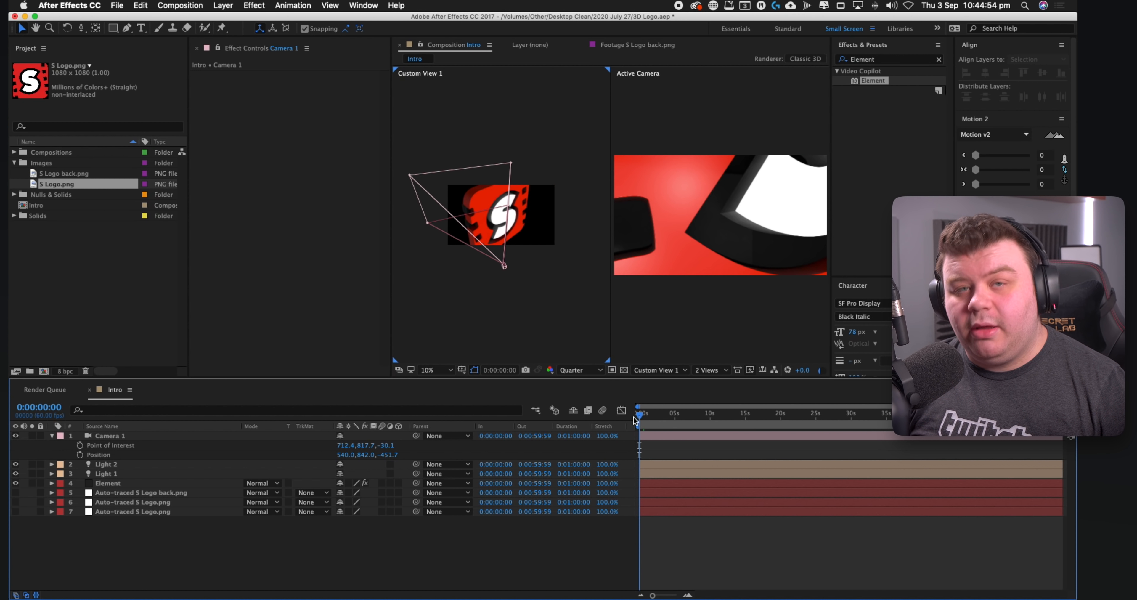
Step: Keyframe Camera 1's position at 0:00:00:00, give it a closer, higher position at 0:00:59:59 and scrub back through the move
{"action": "left_click", "coordinate": [80, 454]}
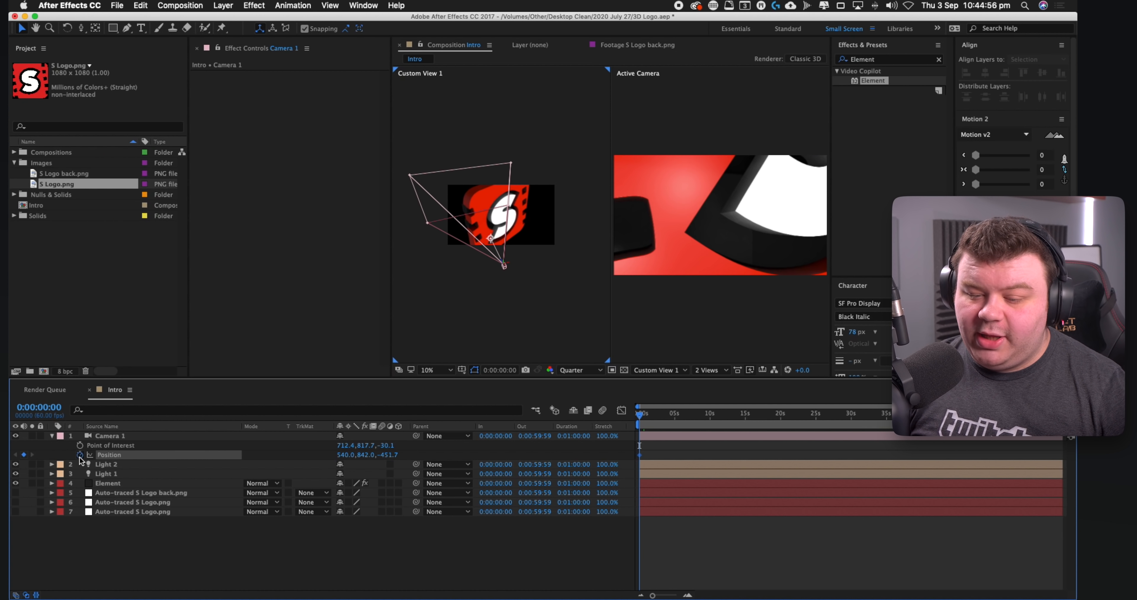
{"action": "left_click_drag", "start_coordinate": [642, 414], "coordinate": [1063, 415]}
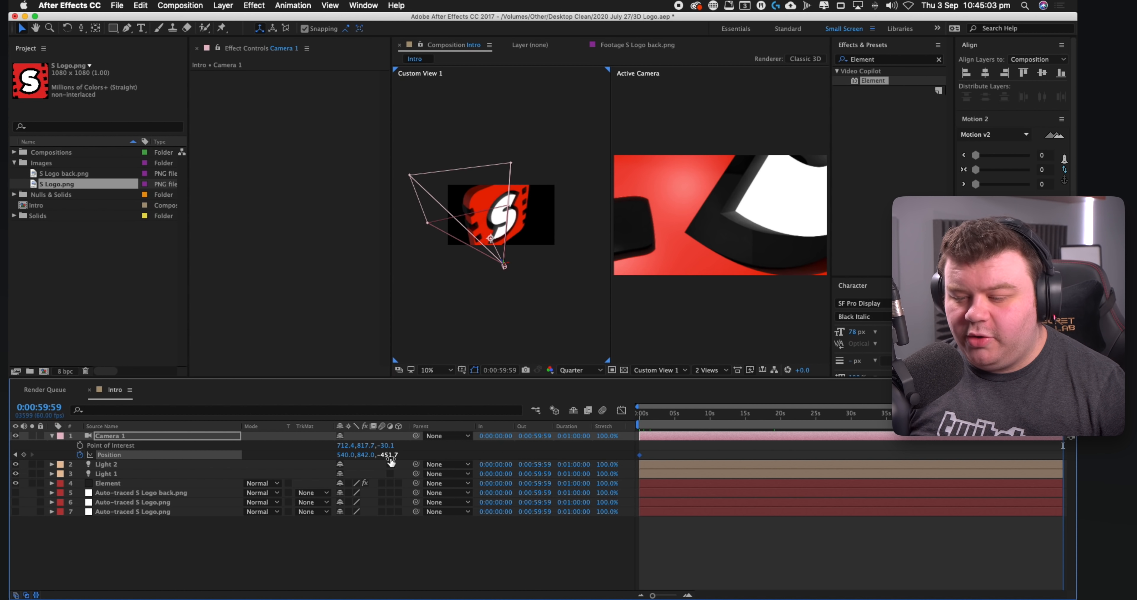
{"action": "left_click_drag", "start_coordinate": [388, 459], "coordinate": [355, 454]}
{"action": "left_click_drag", "start_coordinate": [1064, 412], "coordinate": [591, 391]}
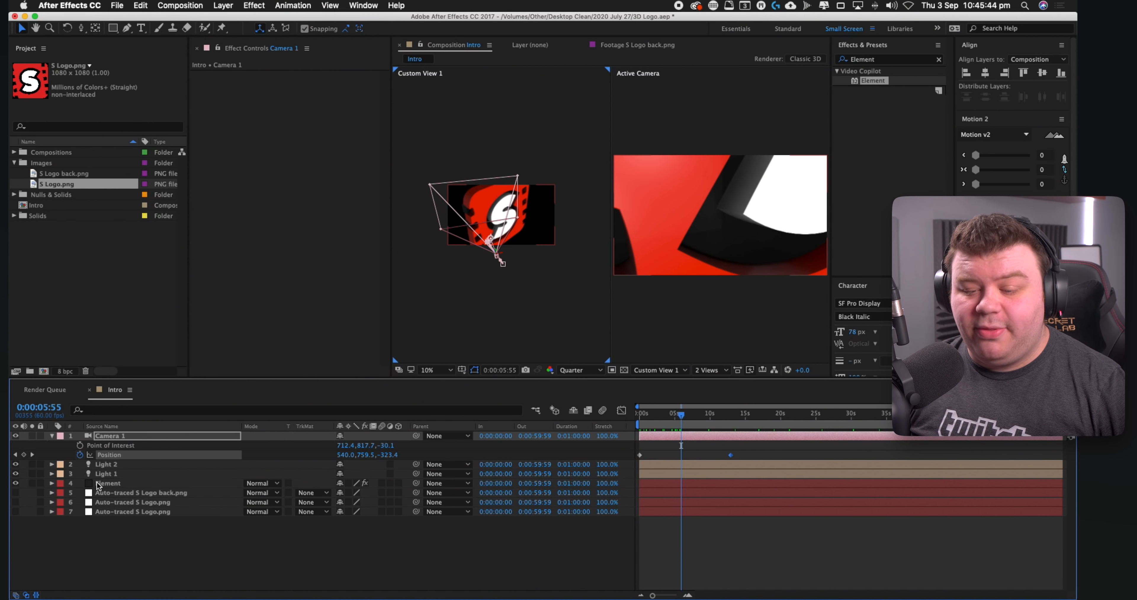
Step: Expand the Channel 1 and Channel 2 settings under Group 1's Aux Channels in the Element layer's effect
{"action": "left_click", "coordinate": [97, 482]}
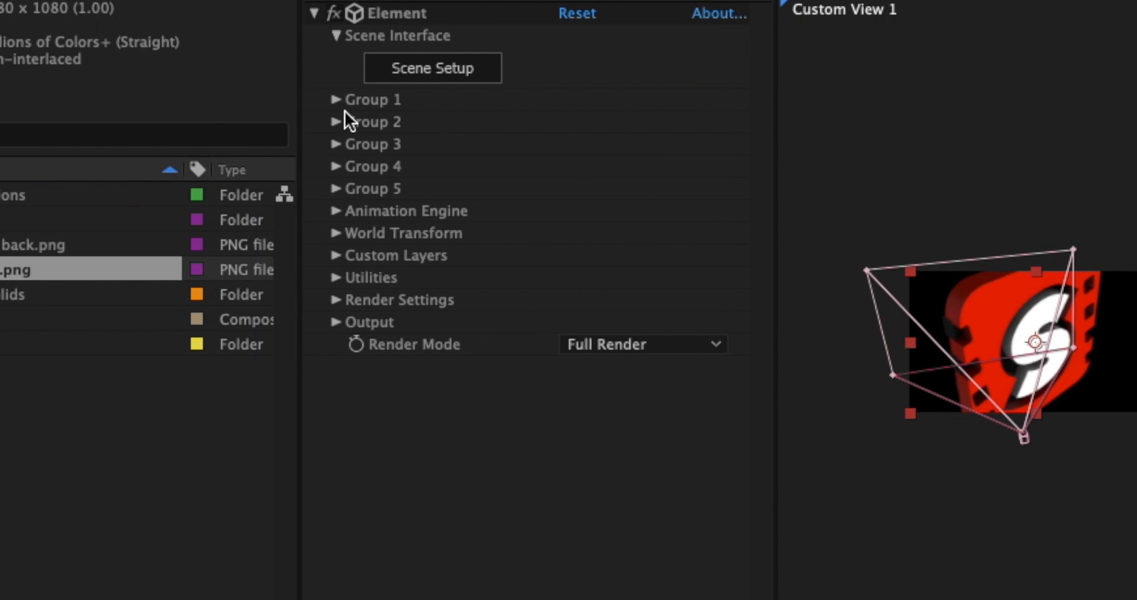
{"action": "left_click", "coordinate": [337, 100]}
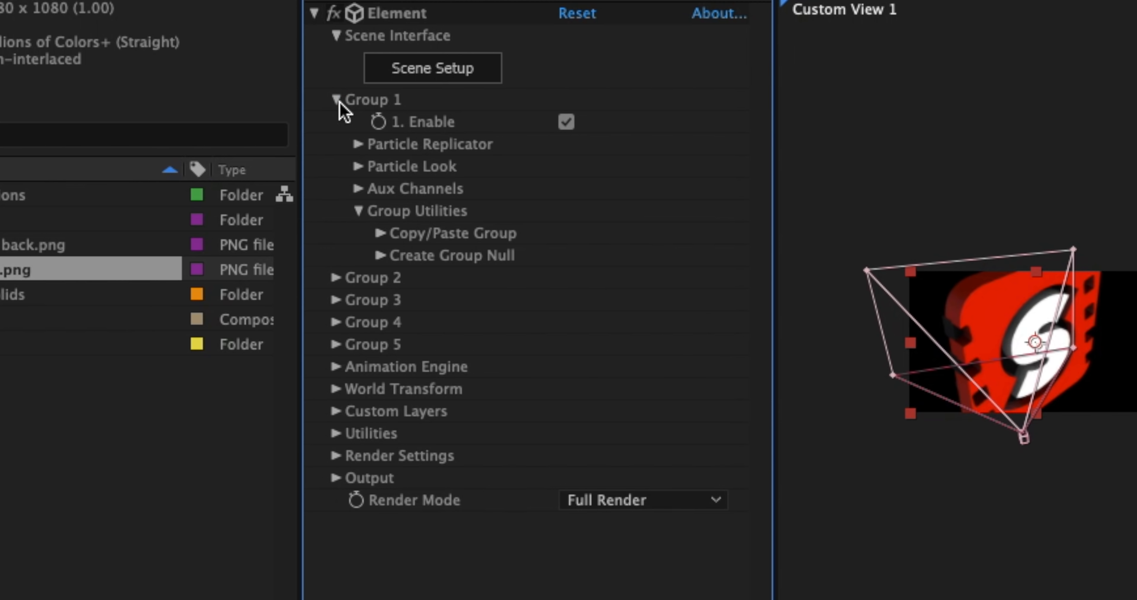
{"action": "left_click", "coordinate": [359, 190]}
{"action": "left_click", "coordinate": [380, 211]}
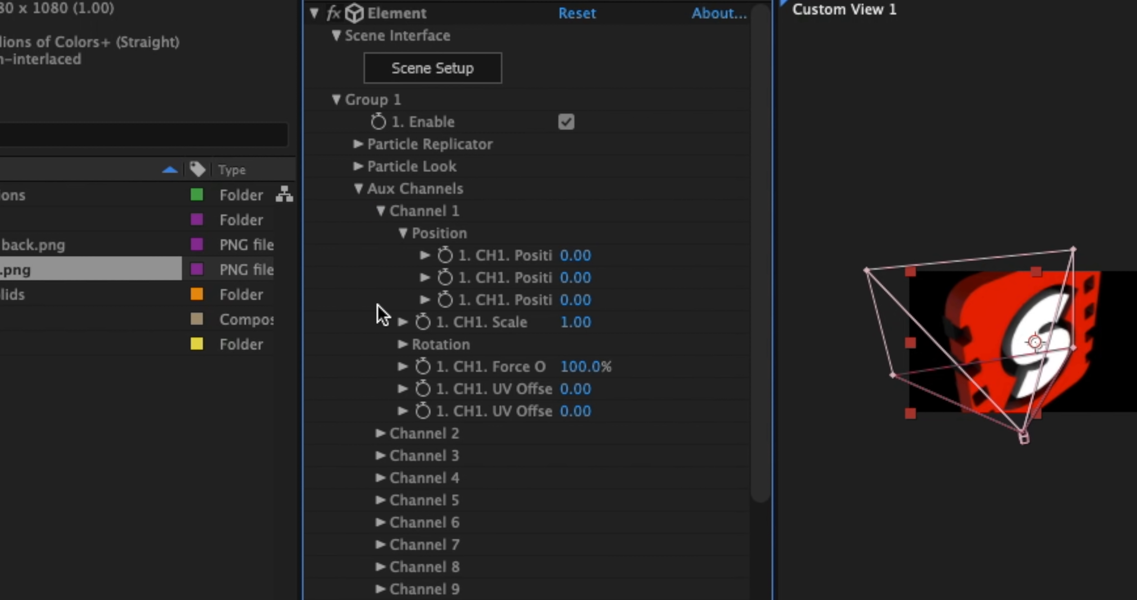
{"action": "left_click", "coordinate": [379, 434]}
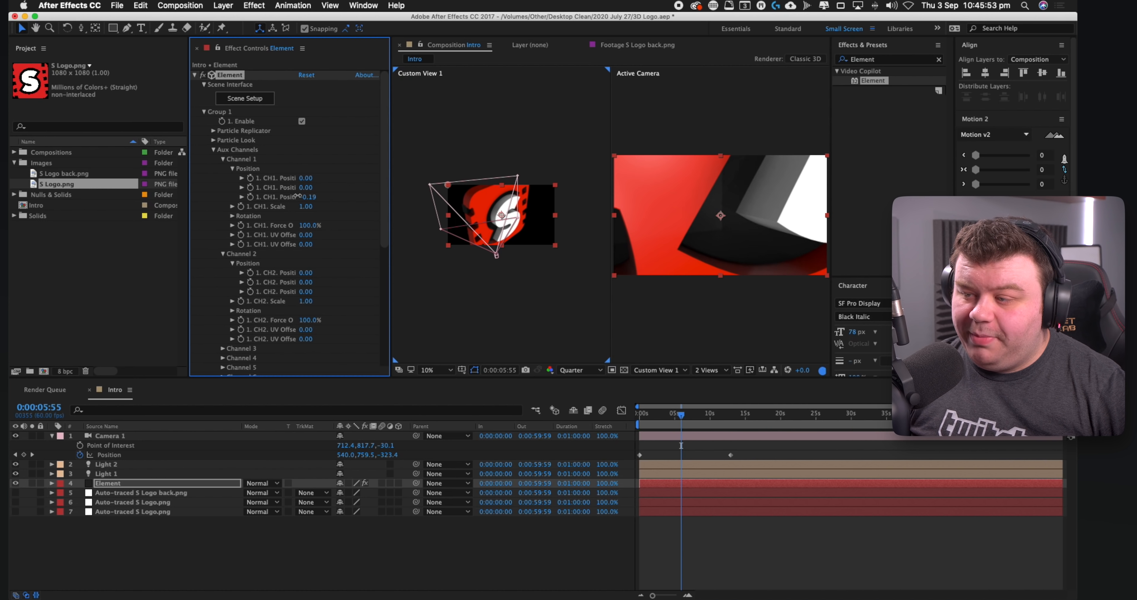
Step: Try a Z position of 0.34 for Channel 1 and undo it
{"action": "left_click_drag", "start_coordinate": [320, 196], "coordinate": [325, 196]}
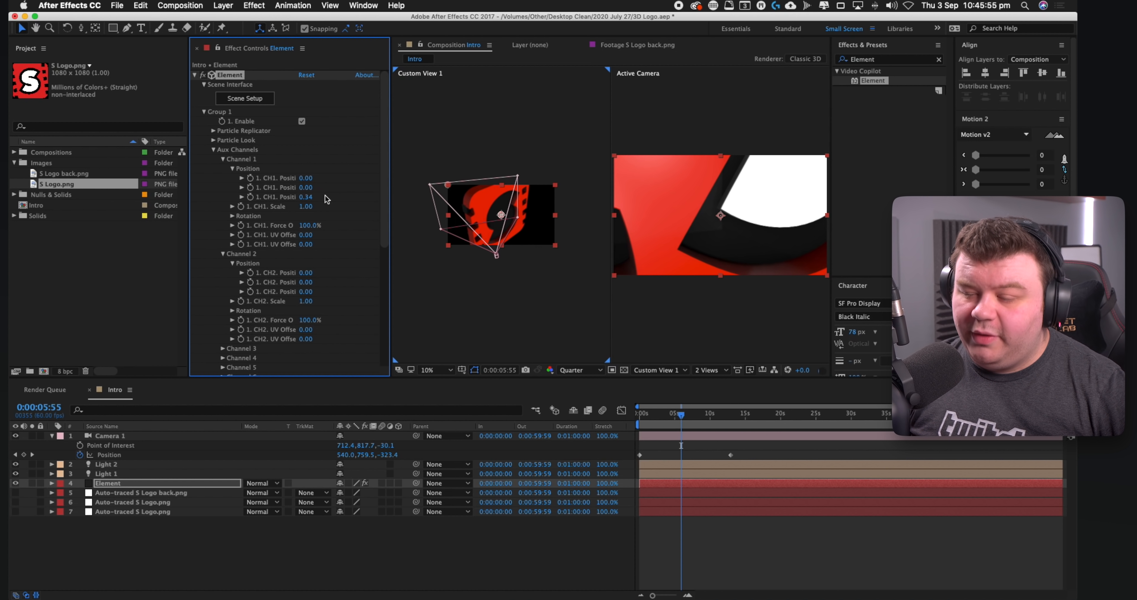
{"action": "key", "text": "super+z"}
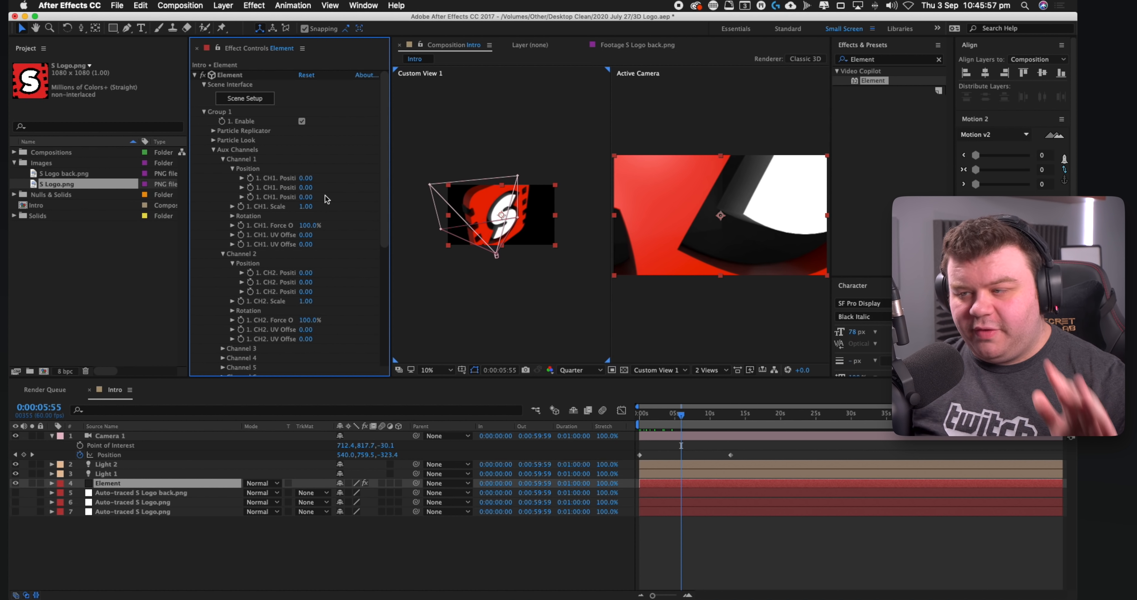
Step: Keyframe the Z positions of Channel 1 and Channel 2 at 0:00:00:00 and again at 0:00:12:55
{"action": "left_click_drag", "start_coordinate": [681, 415], "coordinate": [634, 414]}
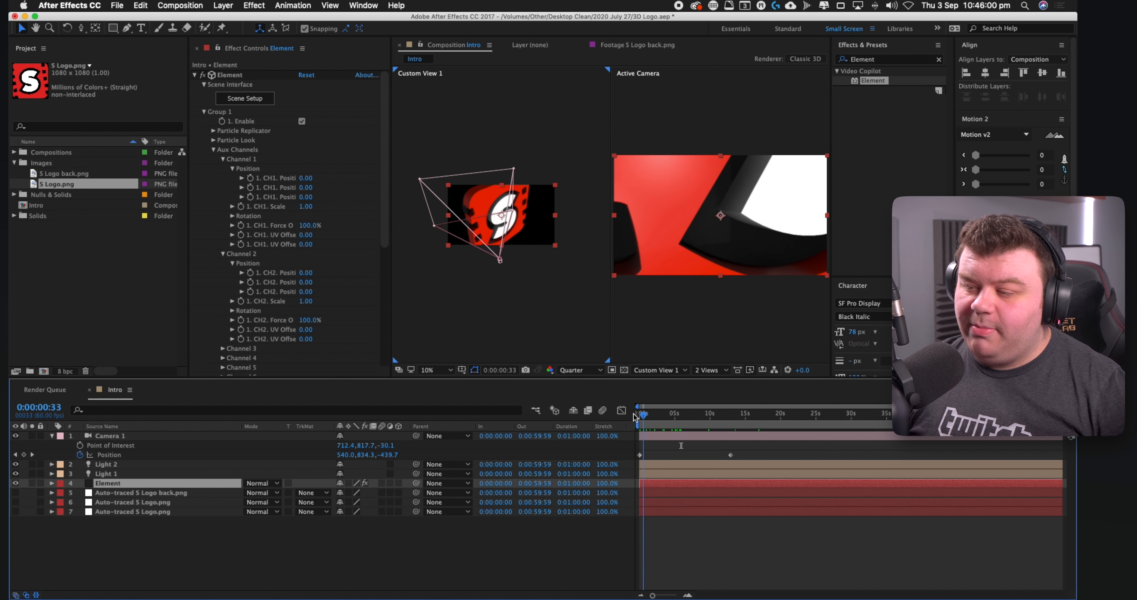
{"action": "left_click", "coordinate": [252, 200]}
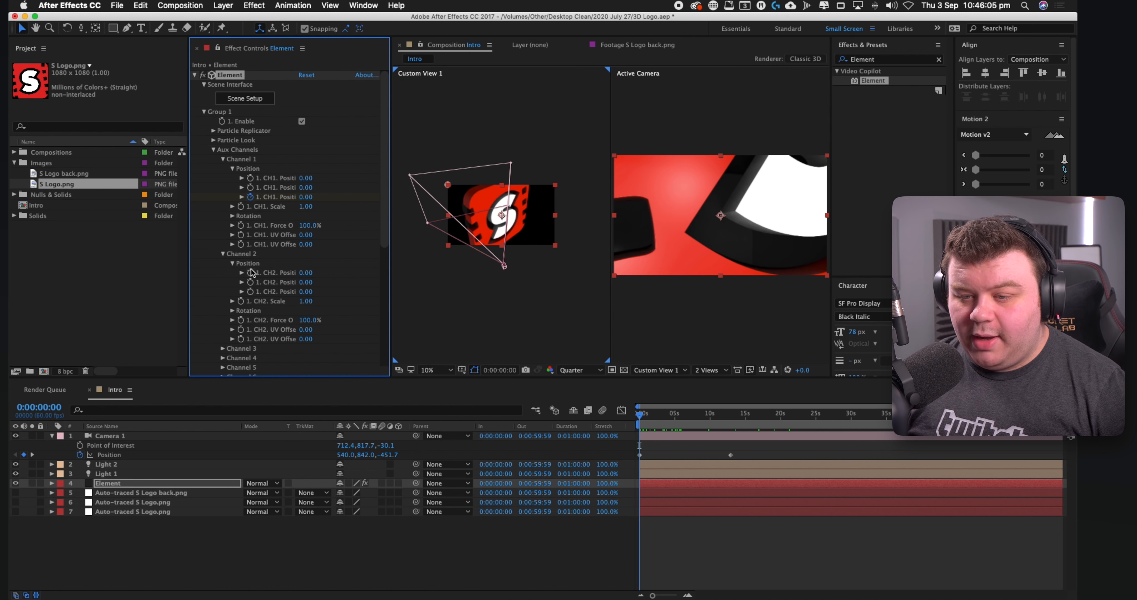
{"action": "left_click_drag", "start_coordinate": [670, 418], "coordinate": [731, 416]}
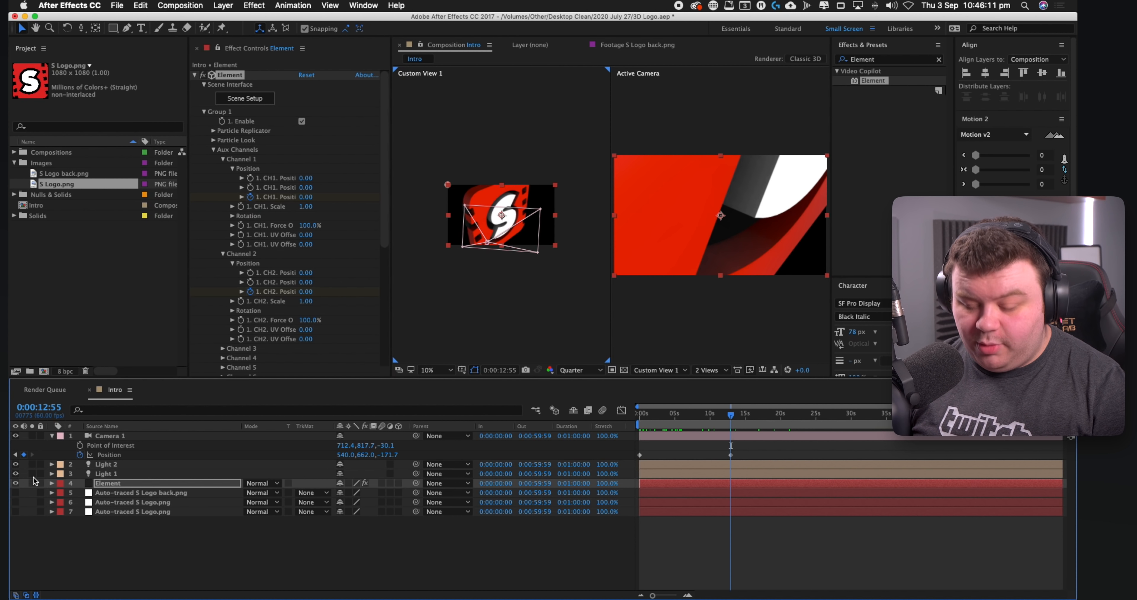
{"action": "key", "text": "u"}
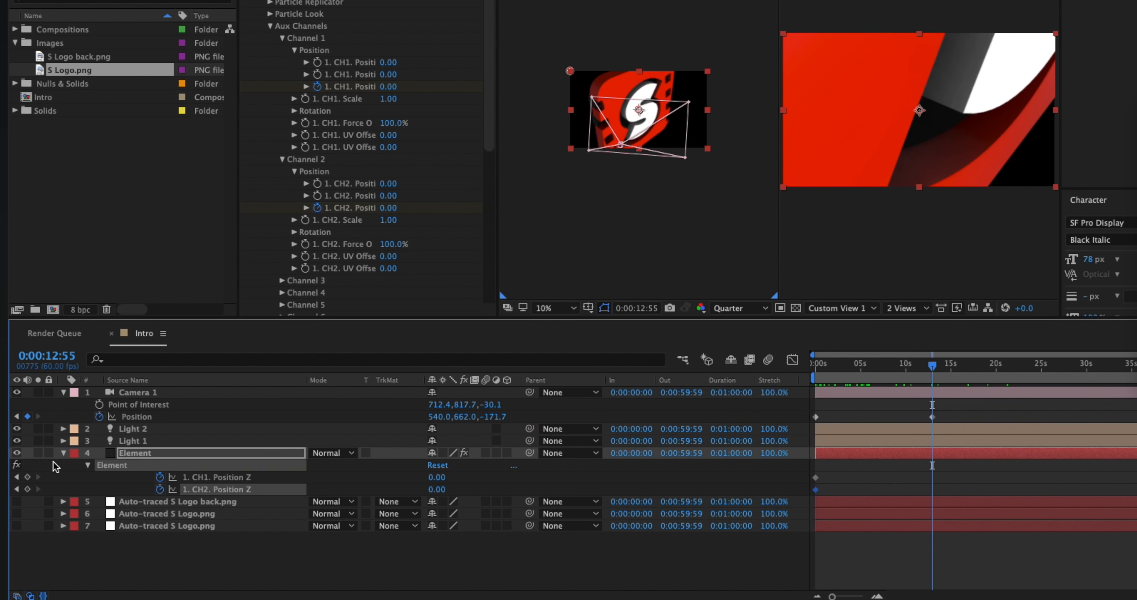
{"action": "left_click_drag", "start_coordinate": [24, 498], "coordinate": [31, 467]}
{"action": "left_click", "coordinate": [74, 468]}
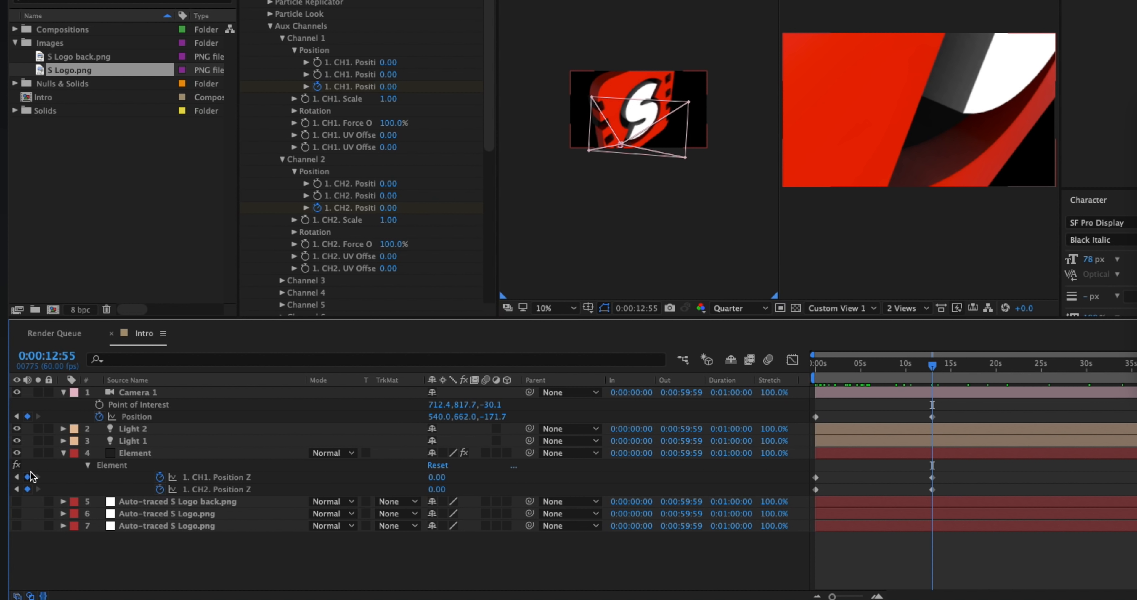
Step: At the first keyframe, set Channel 1's Z position to 0.40 and Channel 2's Z position to 0.24
{"action": "left_click", "coordinate": [16, 476]}
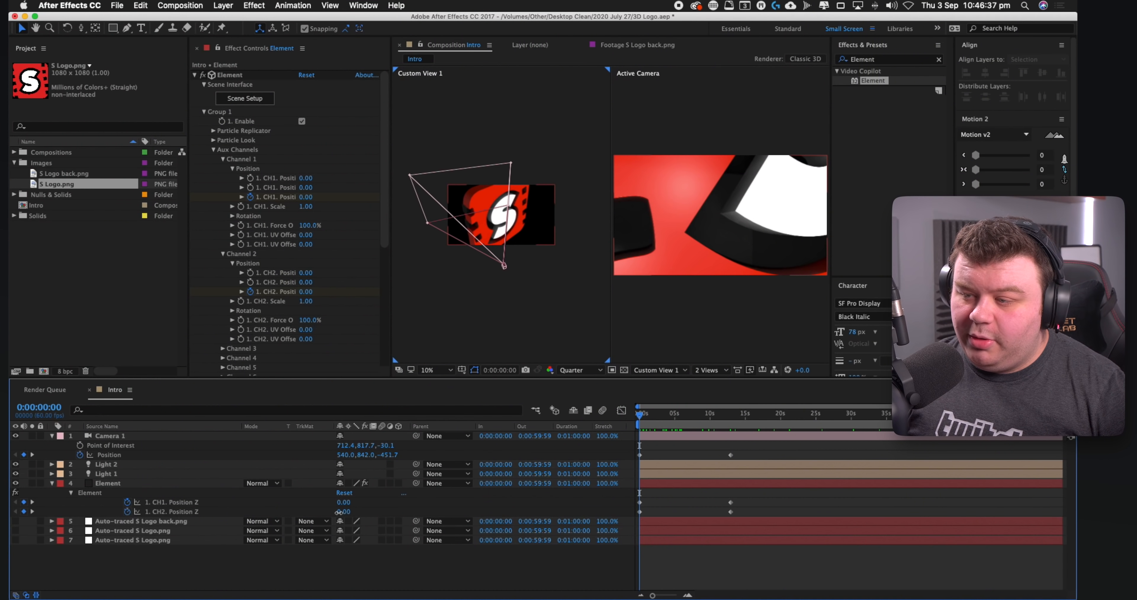
{"action": "mouse_move", "coordinate": [340, 511]}
{"action": "left_mouse_down"}
{"action": "mouse_move", "coordinate": [331, 514]}
{"action": "mouse_move", "coordinate": [347, 510]}
{"action": "left_mouse_up"}
{"action": "left_click_drag", "start_coordinate": [344, 502], "coordinate": [356, 499]}
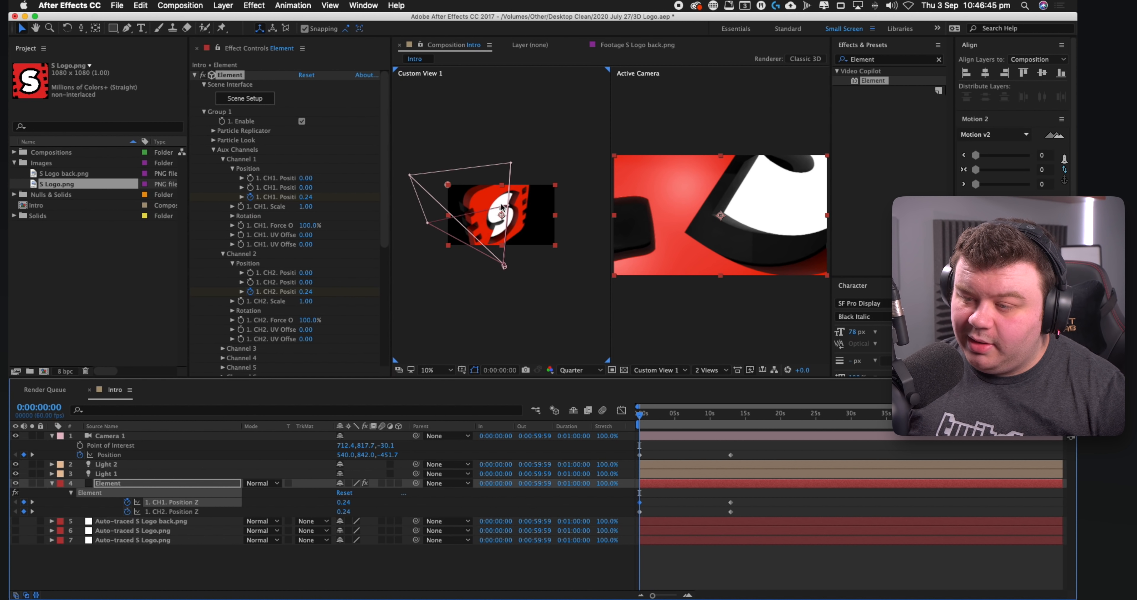
{"action": "left_click_drag", "start_coordinate": [351, 499], "coordinate": [351, 498]}
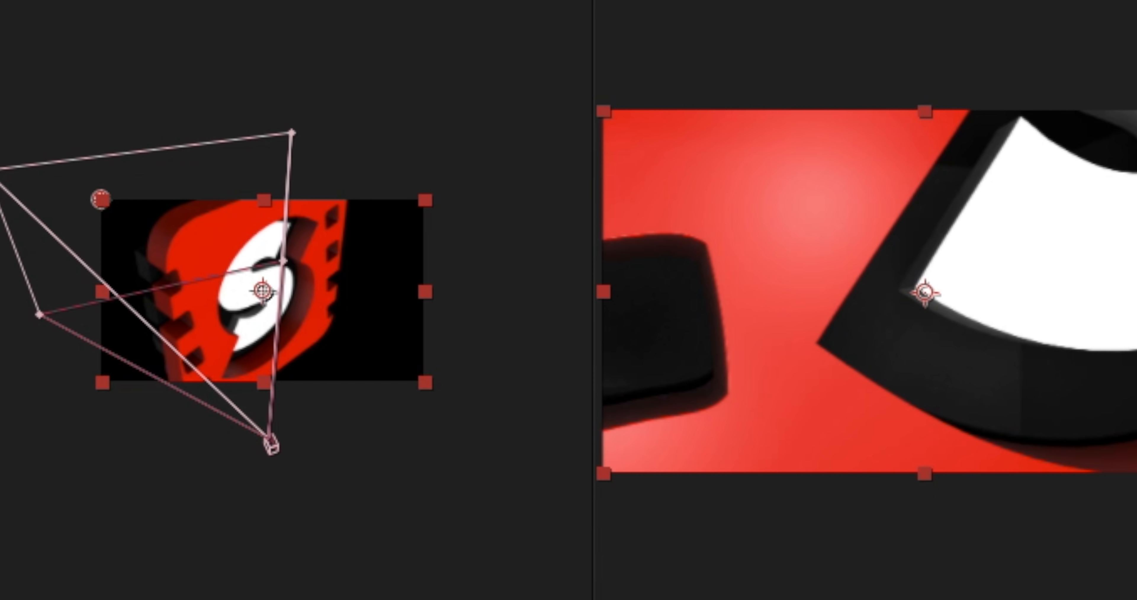
Step: Shift the end keyframes earlier, Channel 1's to about 7 seconds and Channel 2's to about 11 seconds, and return to 0:00:00:00
{"action": "left_click_drag", "start_coordinate": [640, 410], "coordinate": [711, 410]}
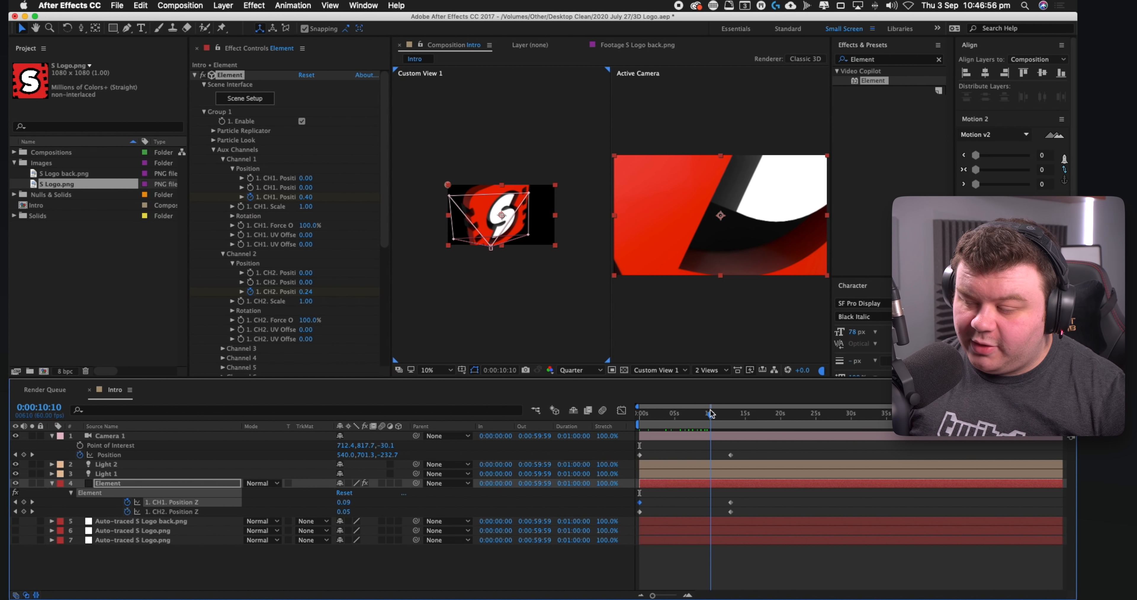
{"action": "left_click_drag", "start_coordinate": [743, 498], "coordinate": [671, 502]}
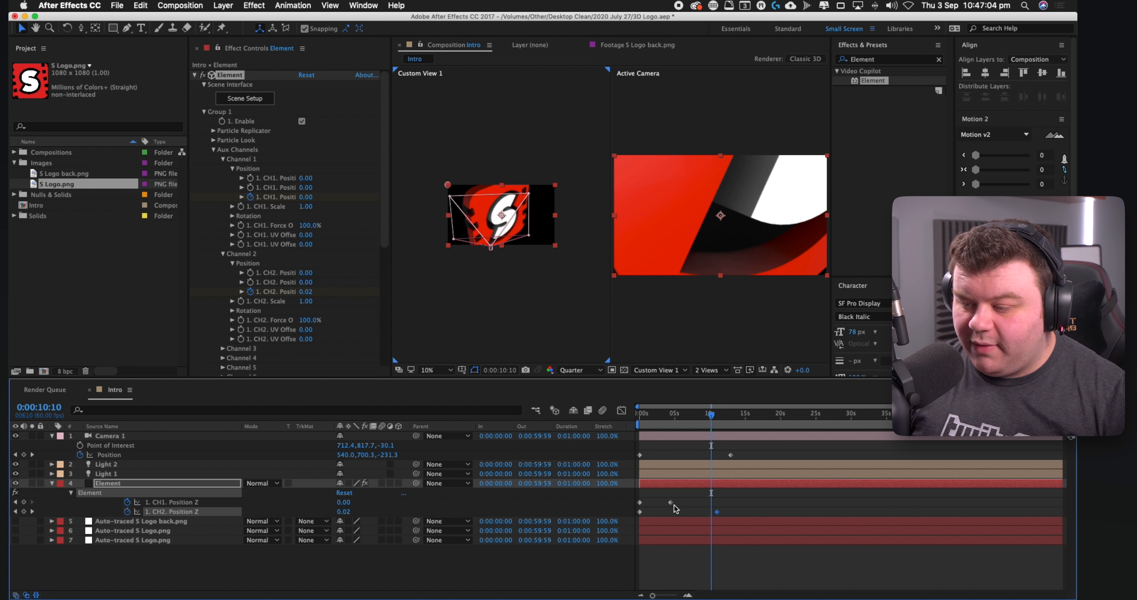
{"action": "left_click_drag", "start_coordinate": [674, 505], "coordinate": [680, 501]}
{"action": "left_click_drag", "start_coordinate": [711, 415], "coordinate": [599, 419]}
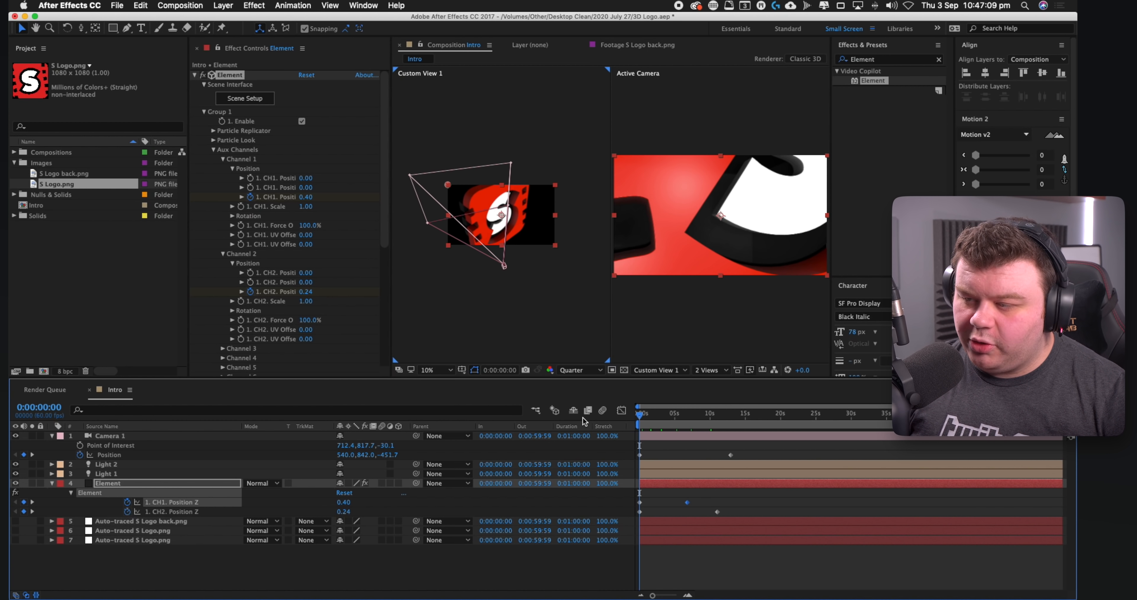